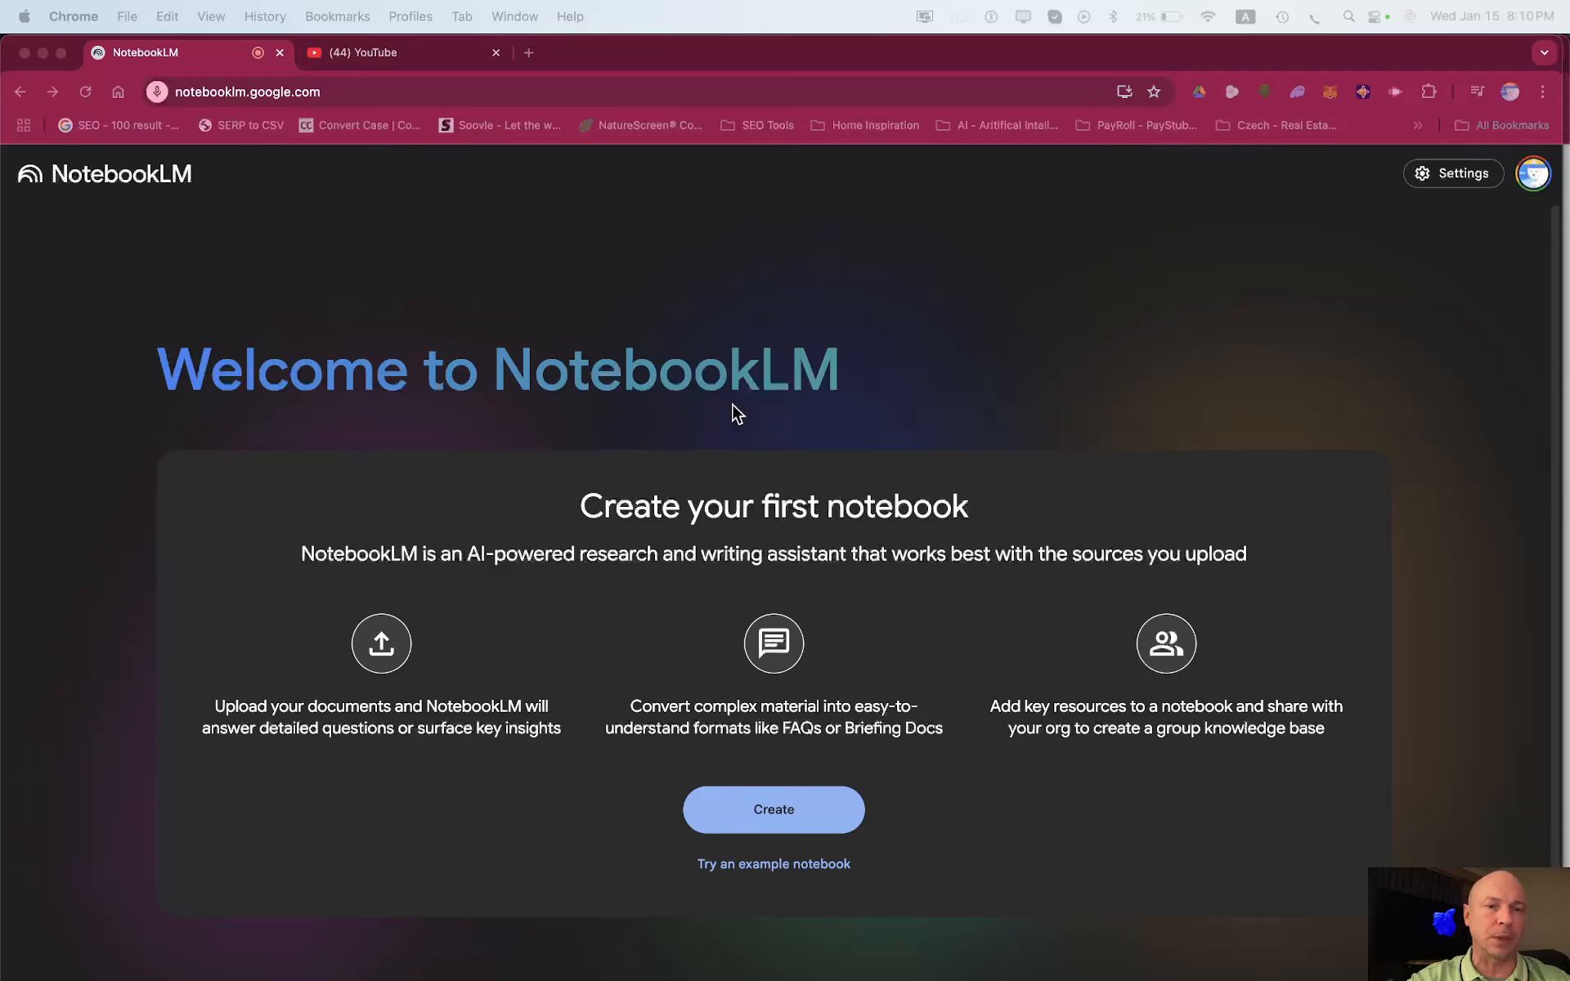
Create a new notebook and choose YouTube as the type of its first source.
click(282, 96)
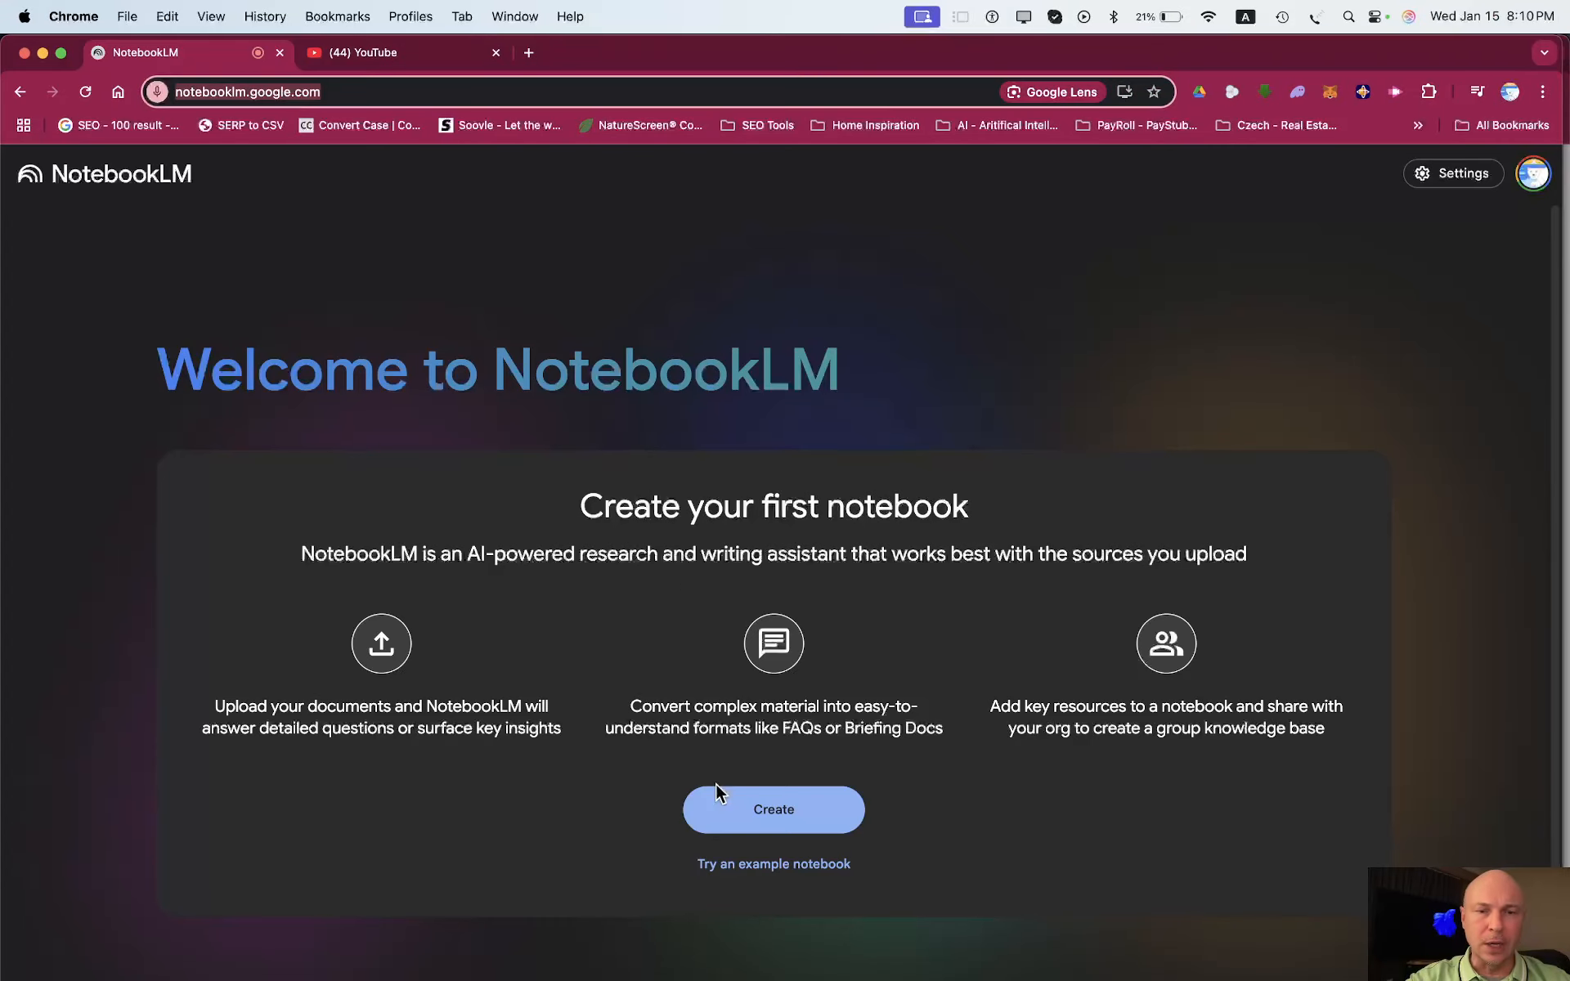
click(765, 809)
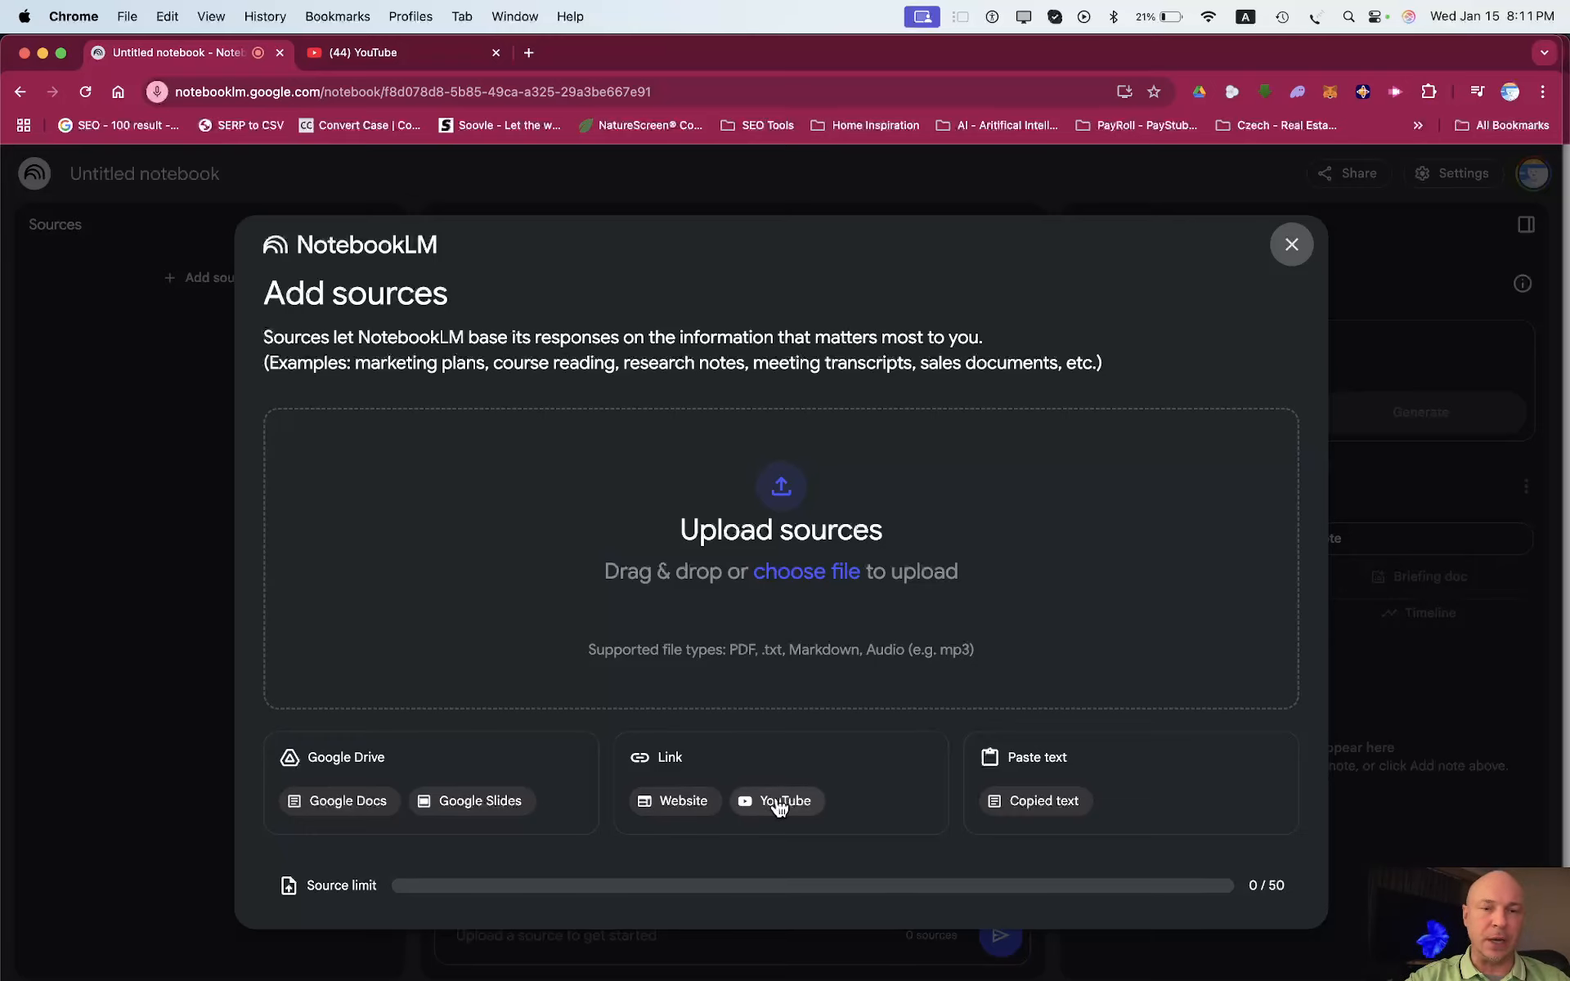
click(779, 805)
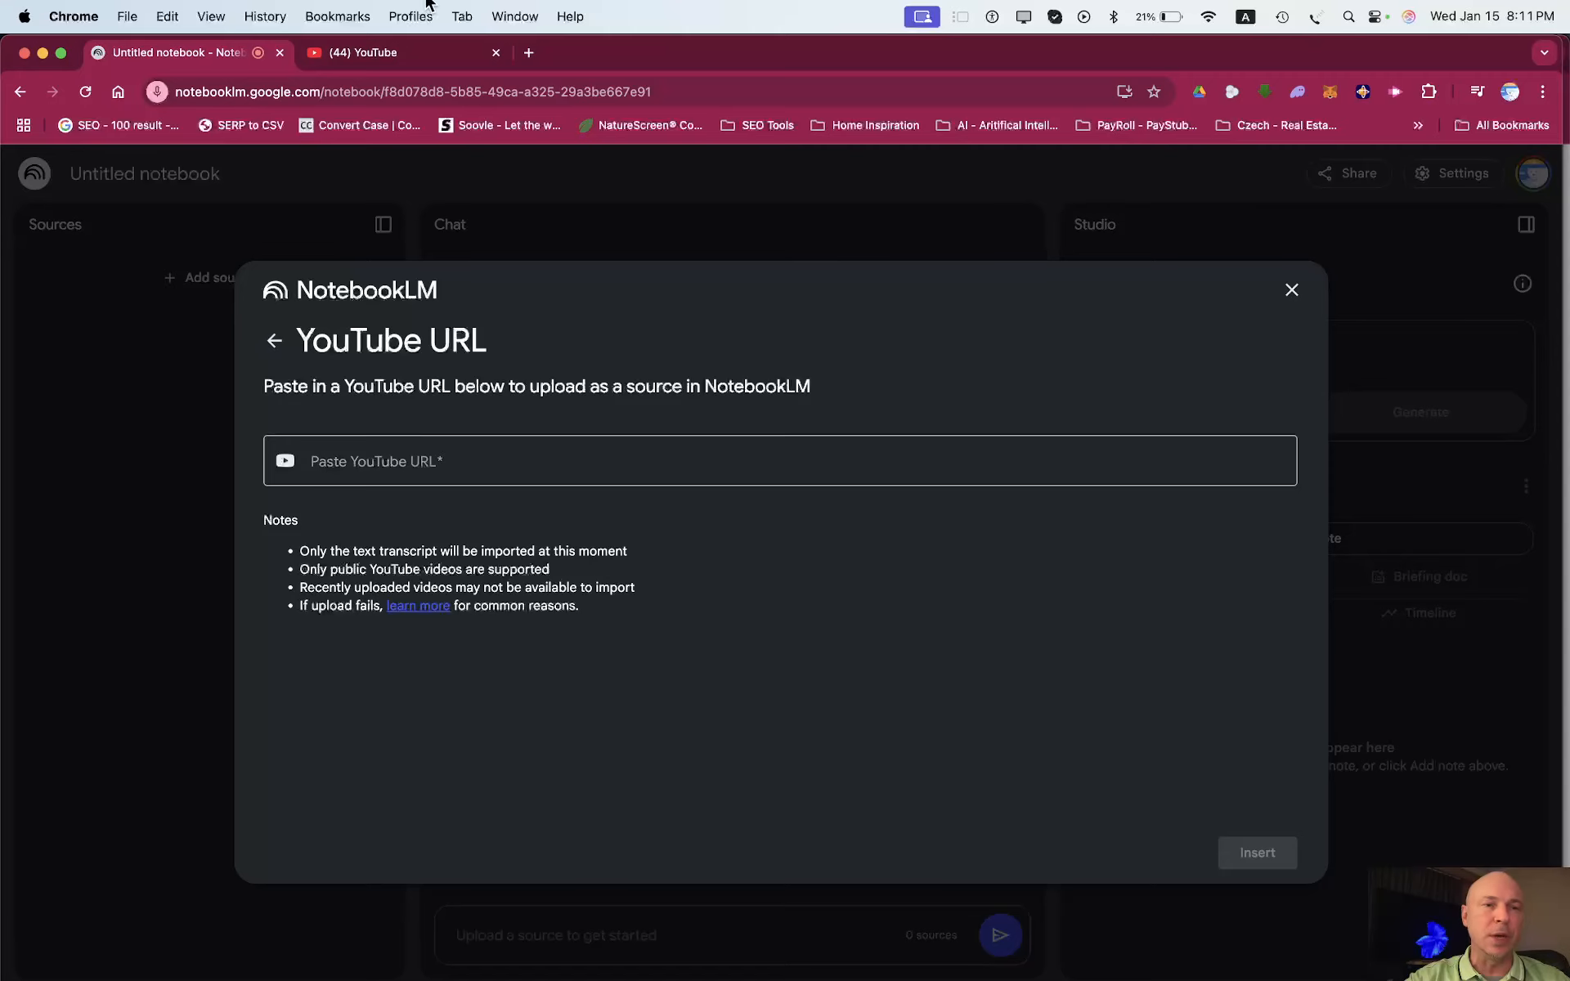
Switch to YouTube and copy the share link of the video "Japan's Population Crisis is Worse Than You Think!".
click(396, 49)
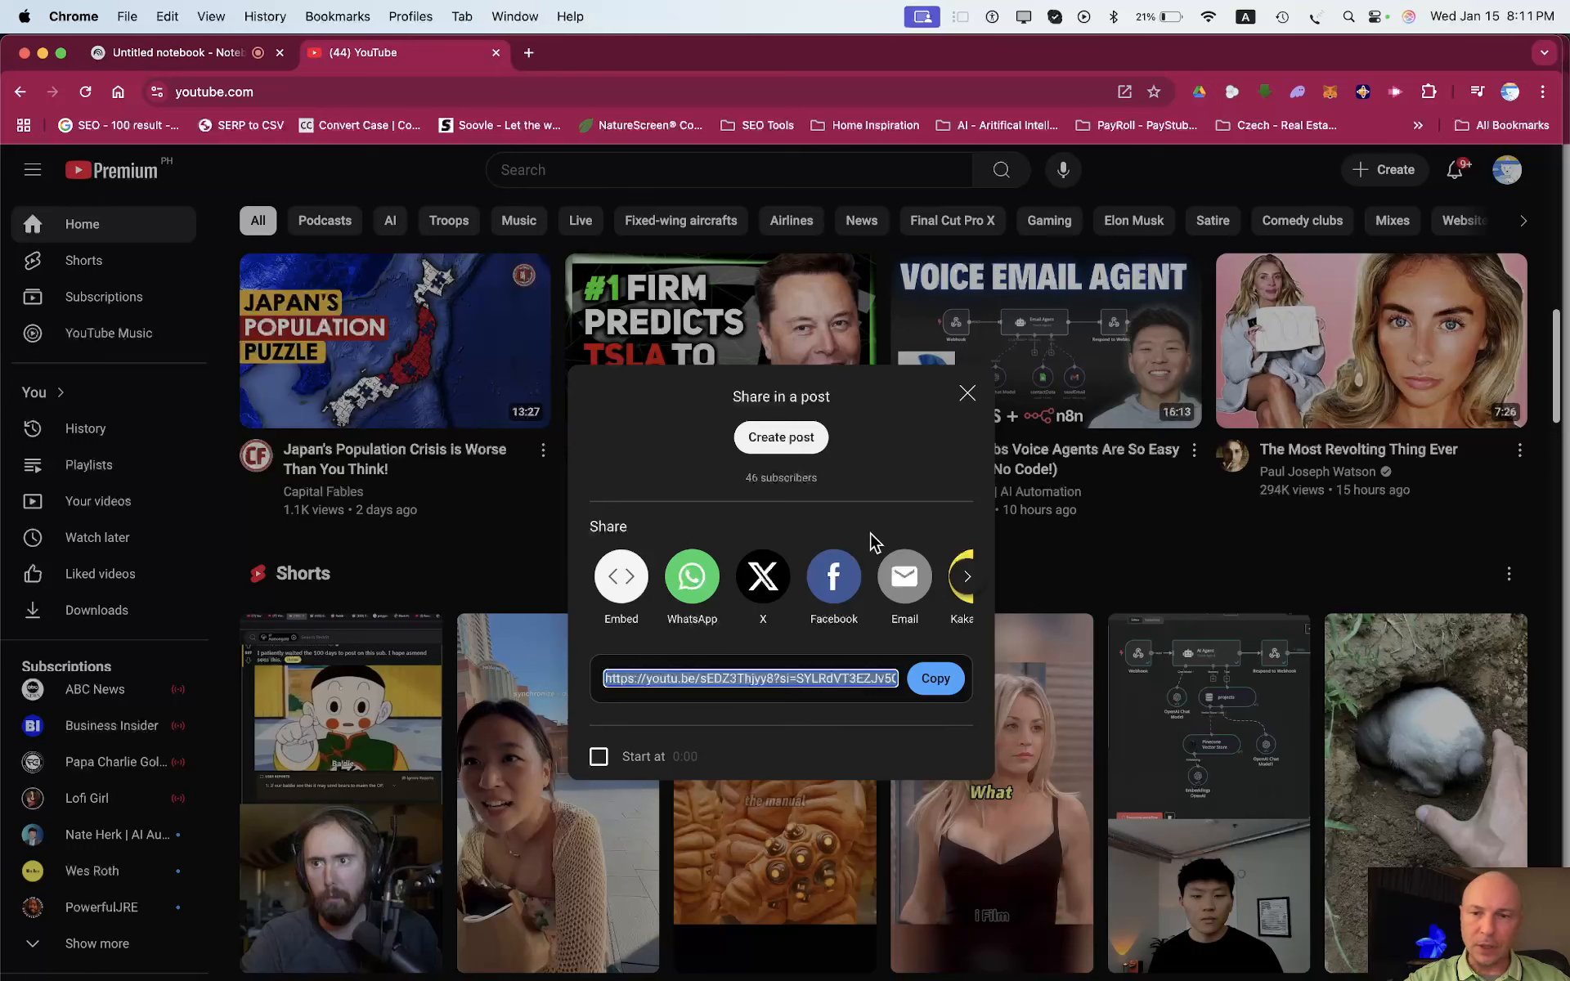
click(939, 682)
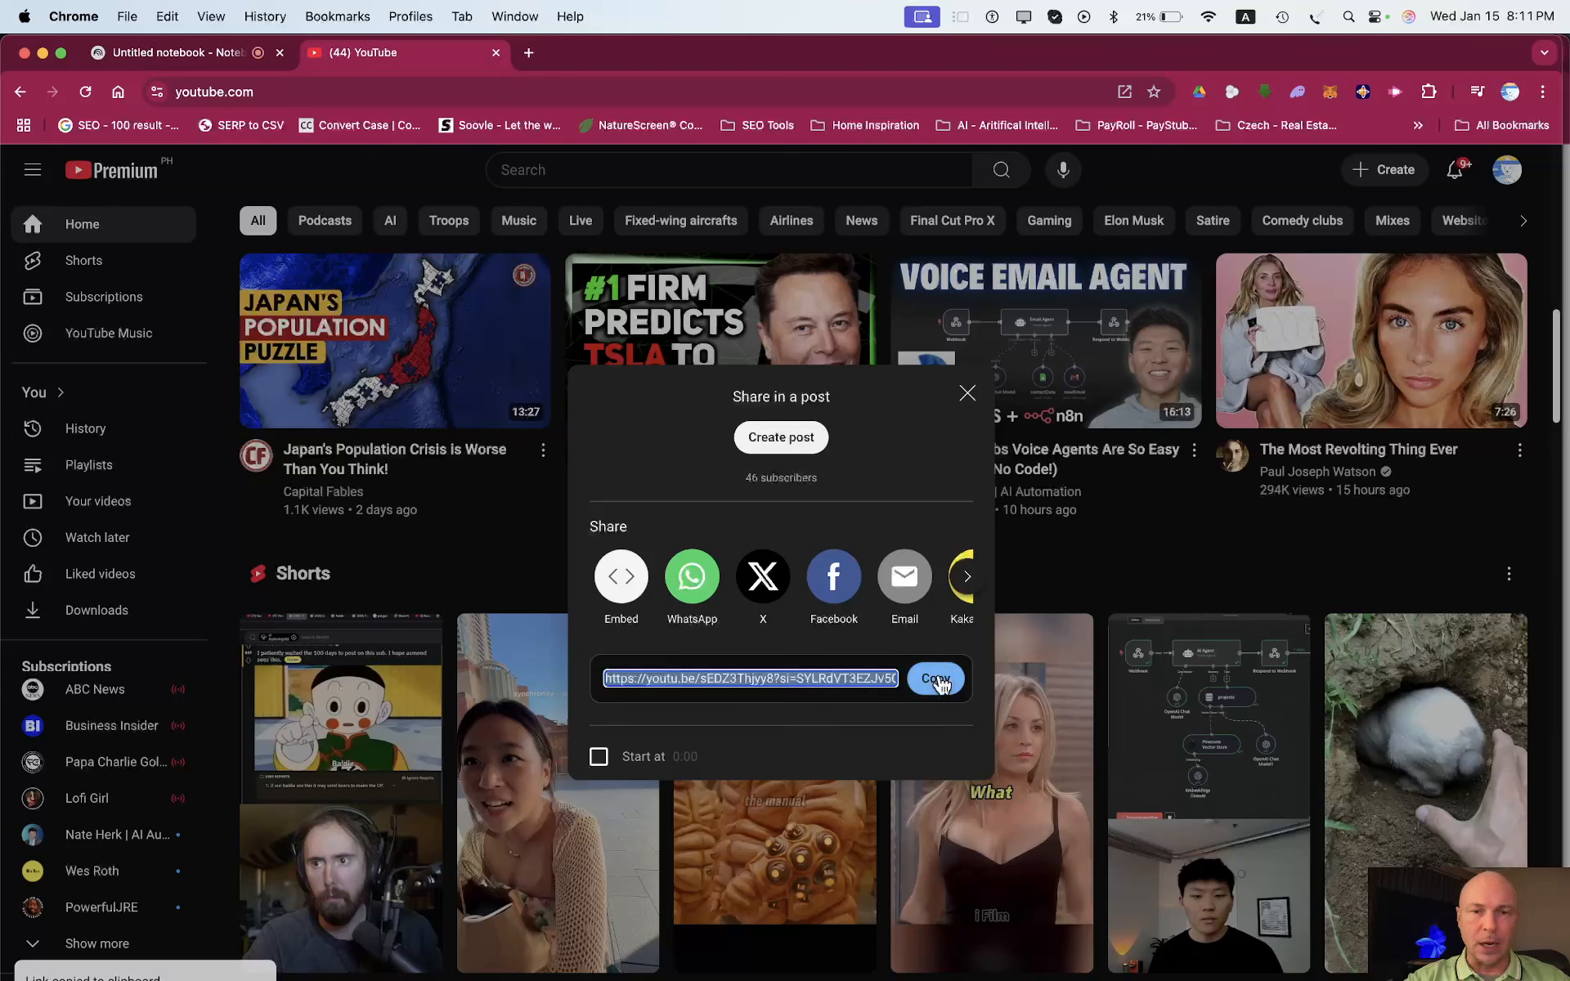
click(968, 394)
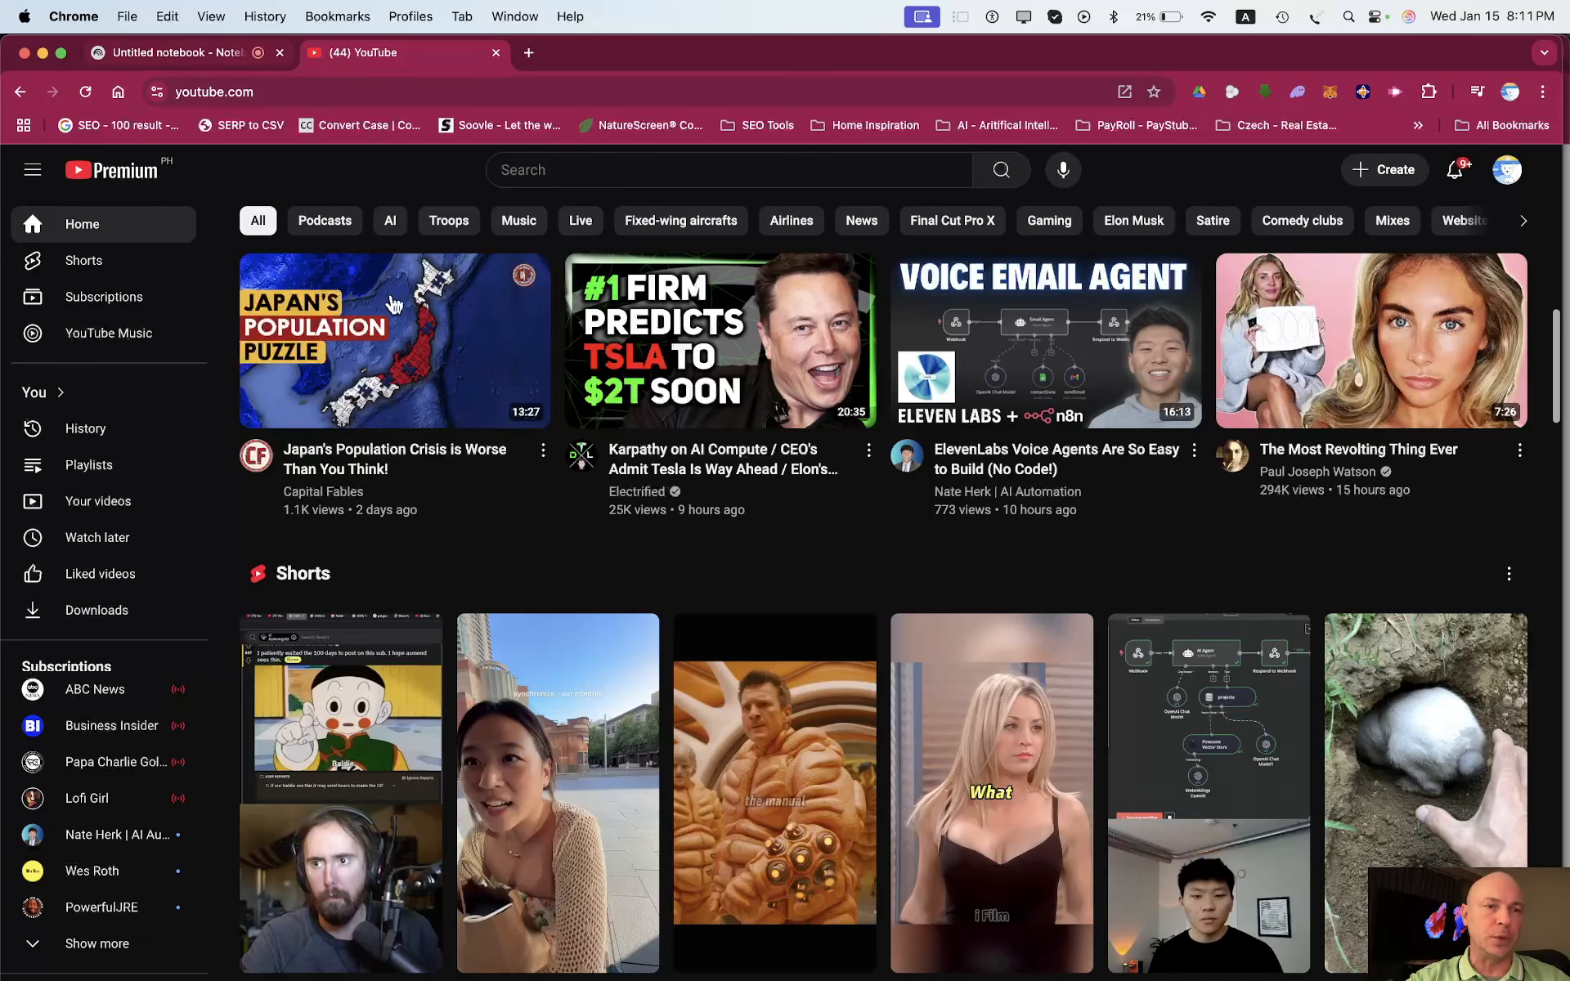
click(542, 453)
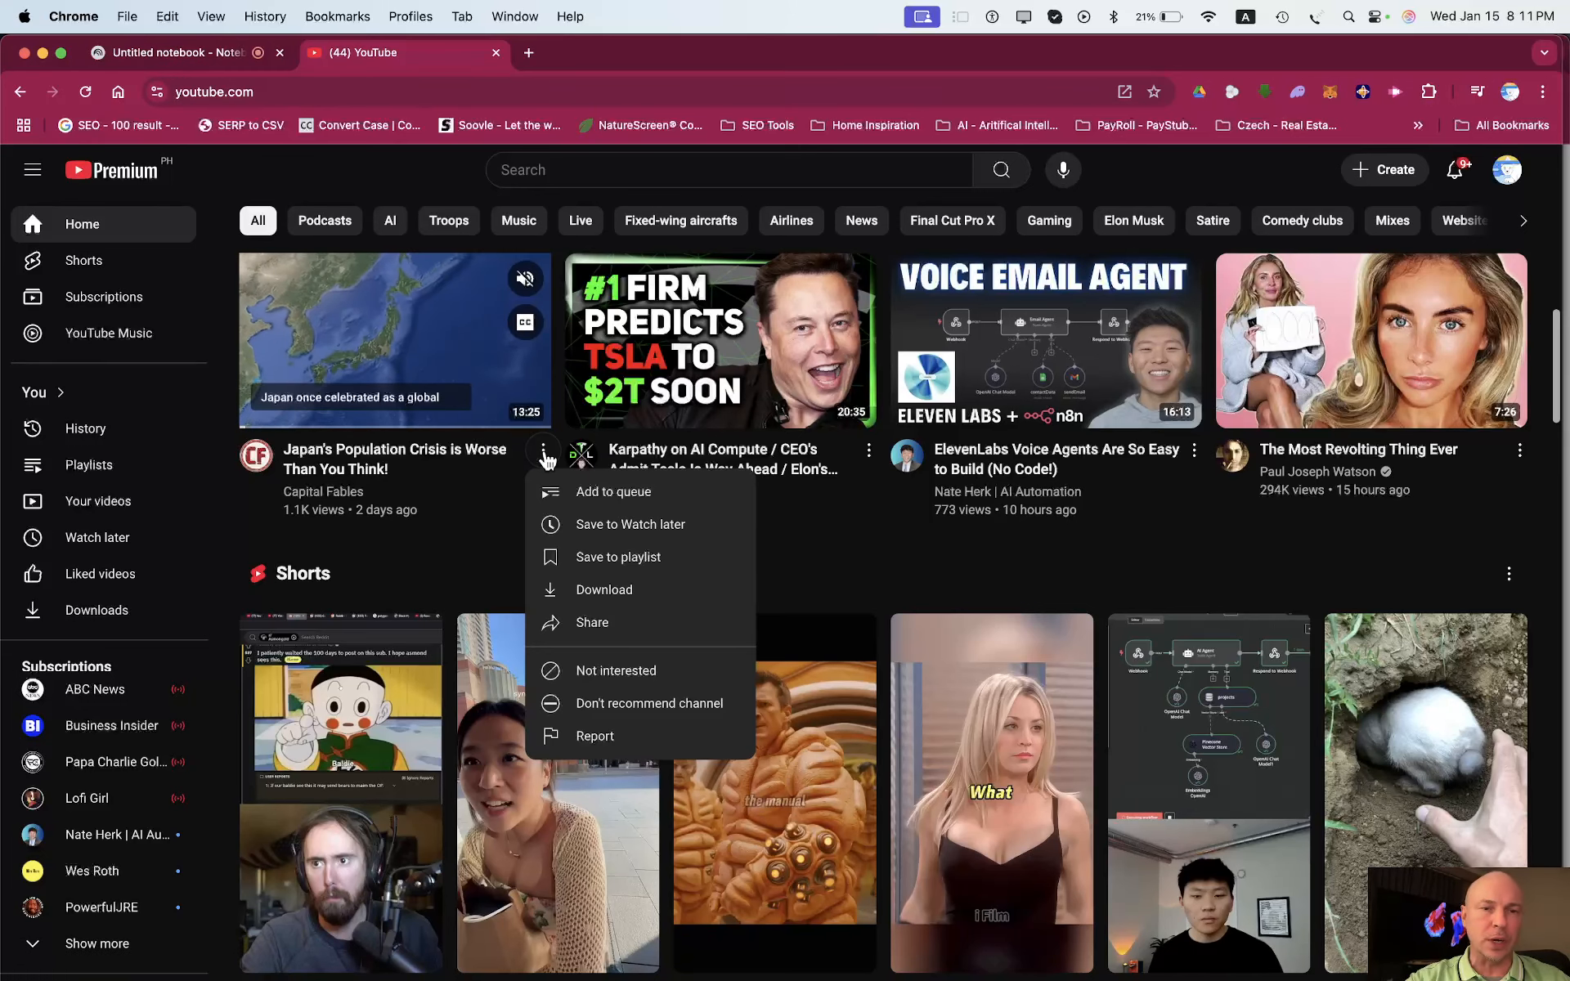
click(621, 622)
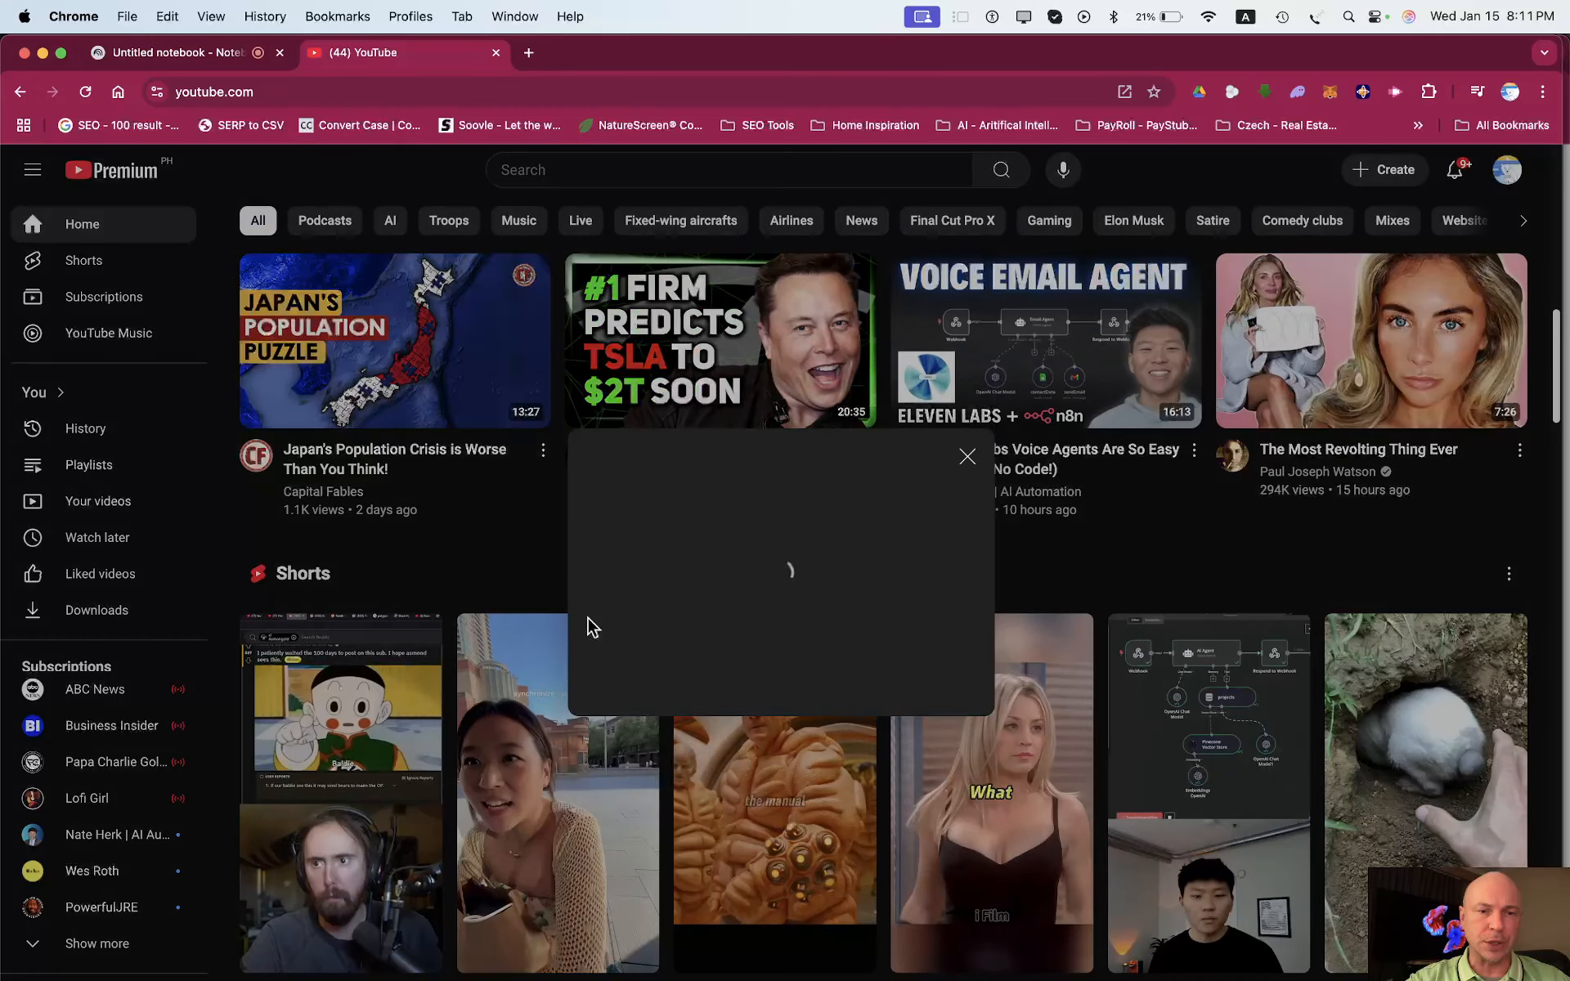
click(935, 678)
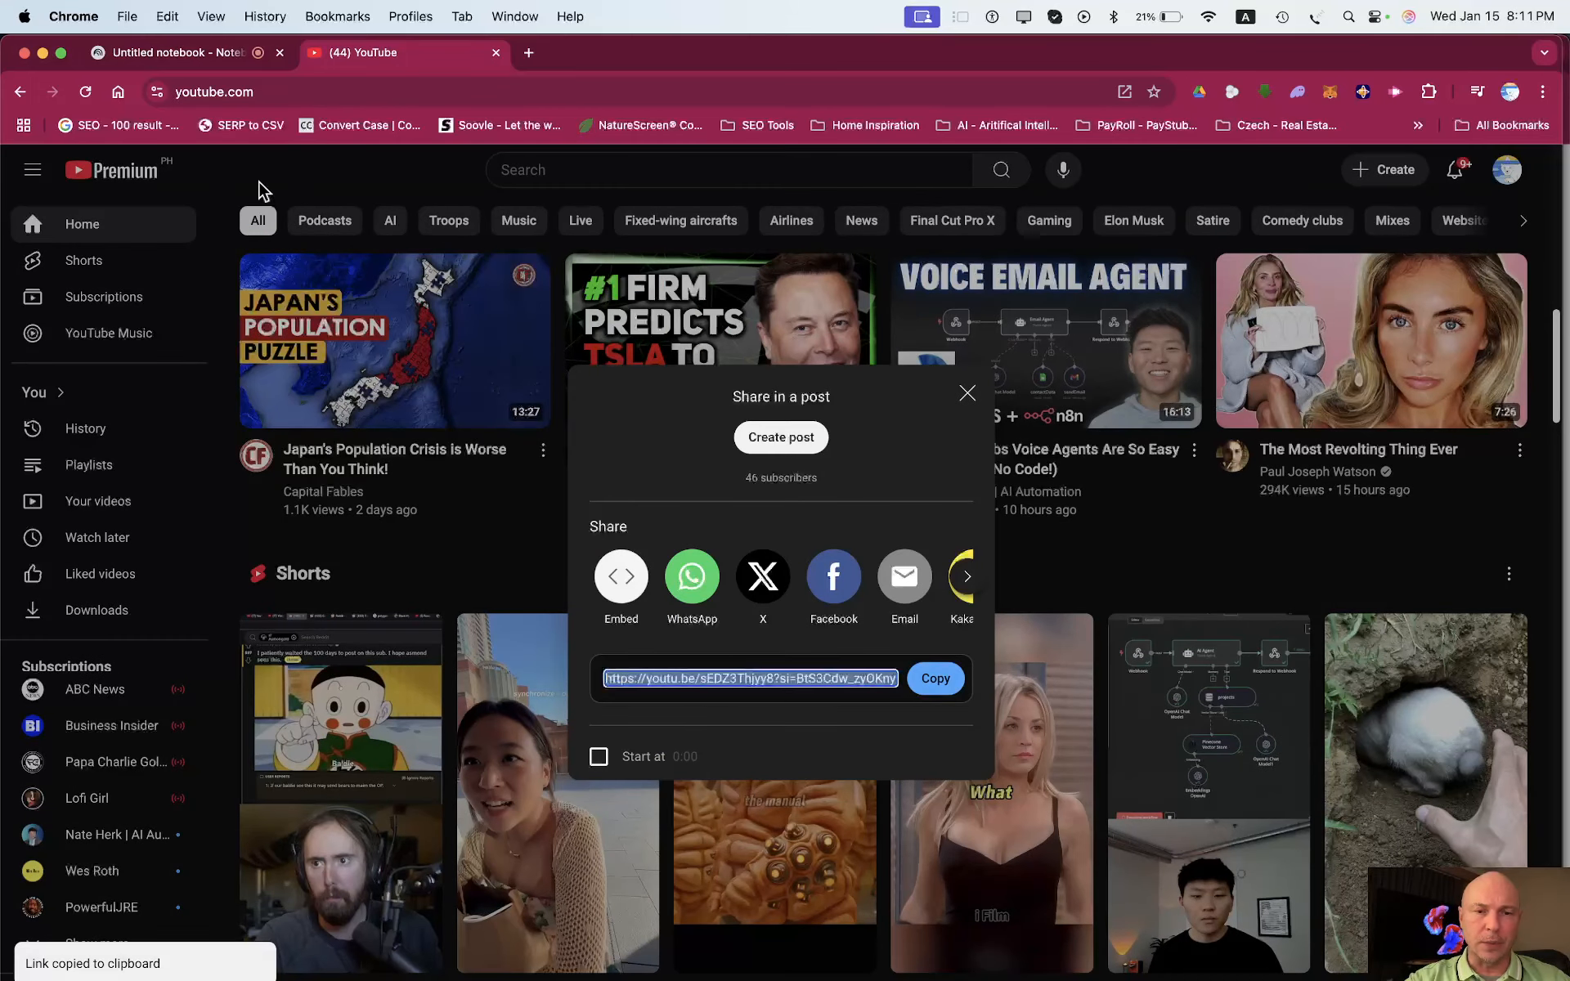
Return to NotebookLM and insert the copied YouTube video link as a source in the notebook.
click(185, 54)
click(346, 460)
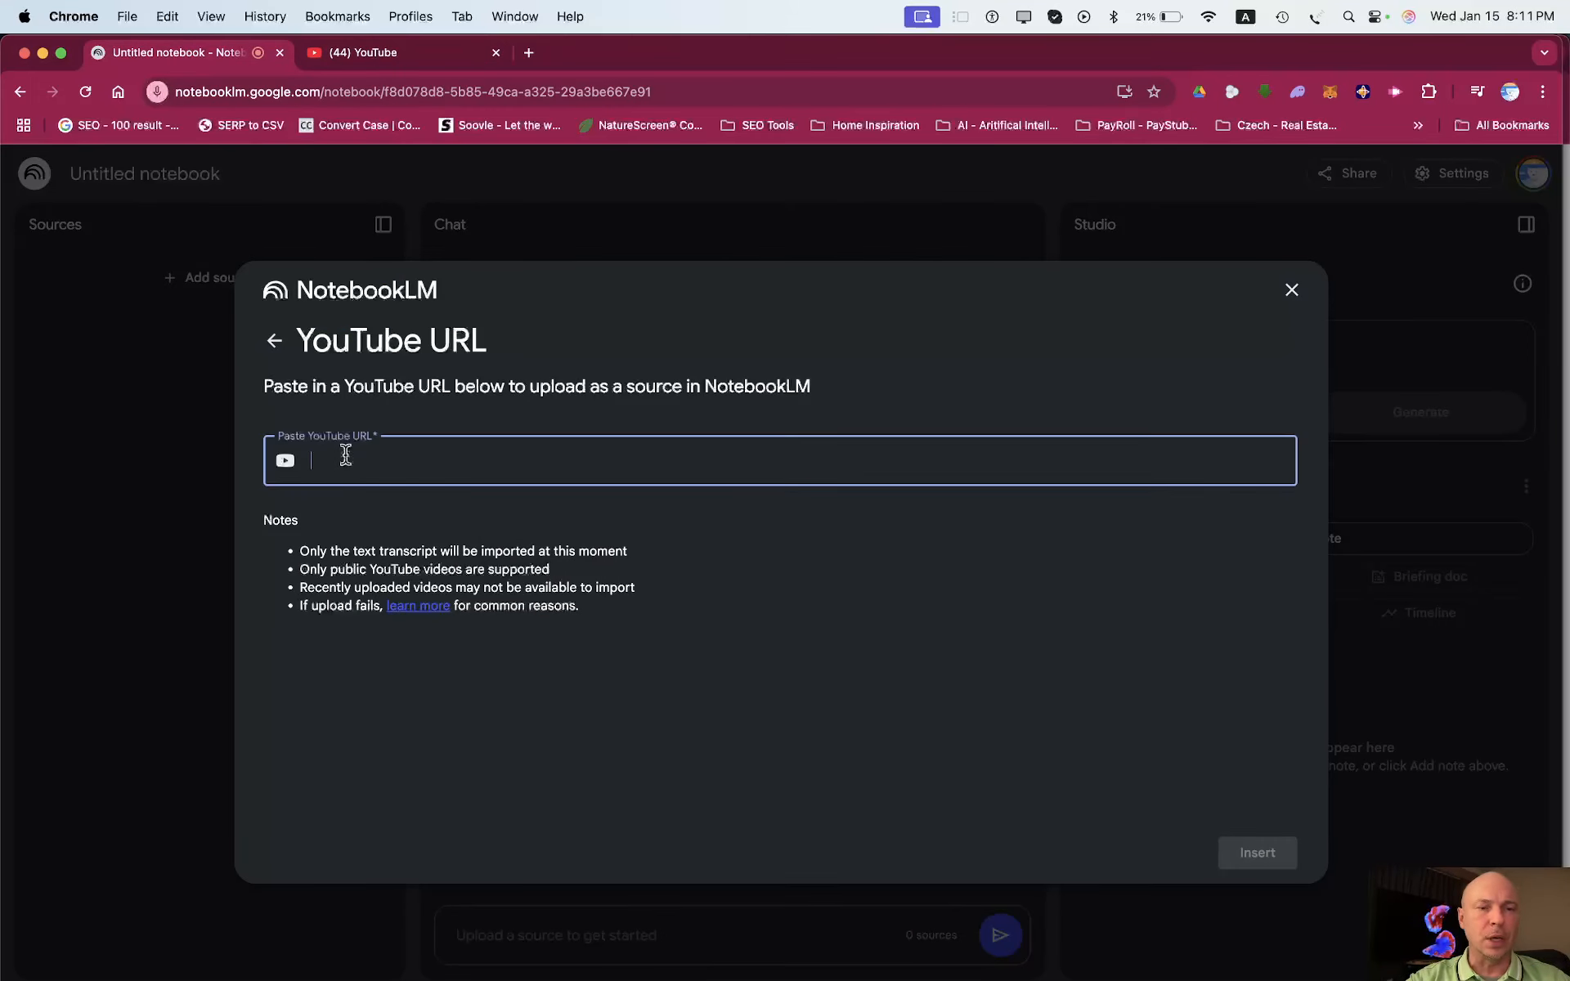
key(super+v)
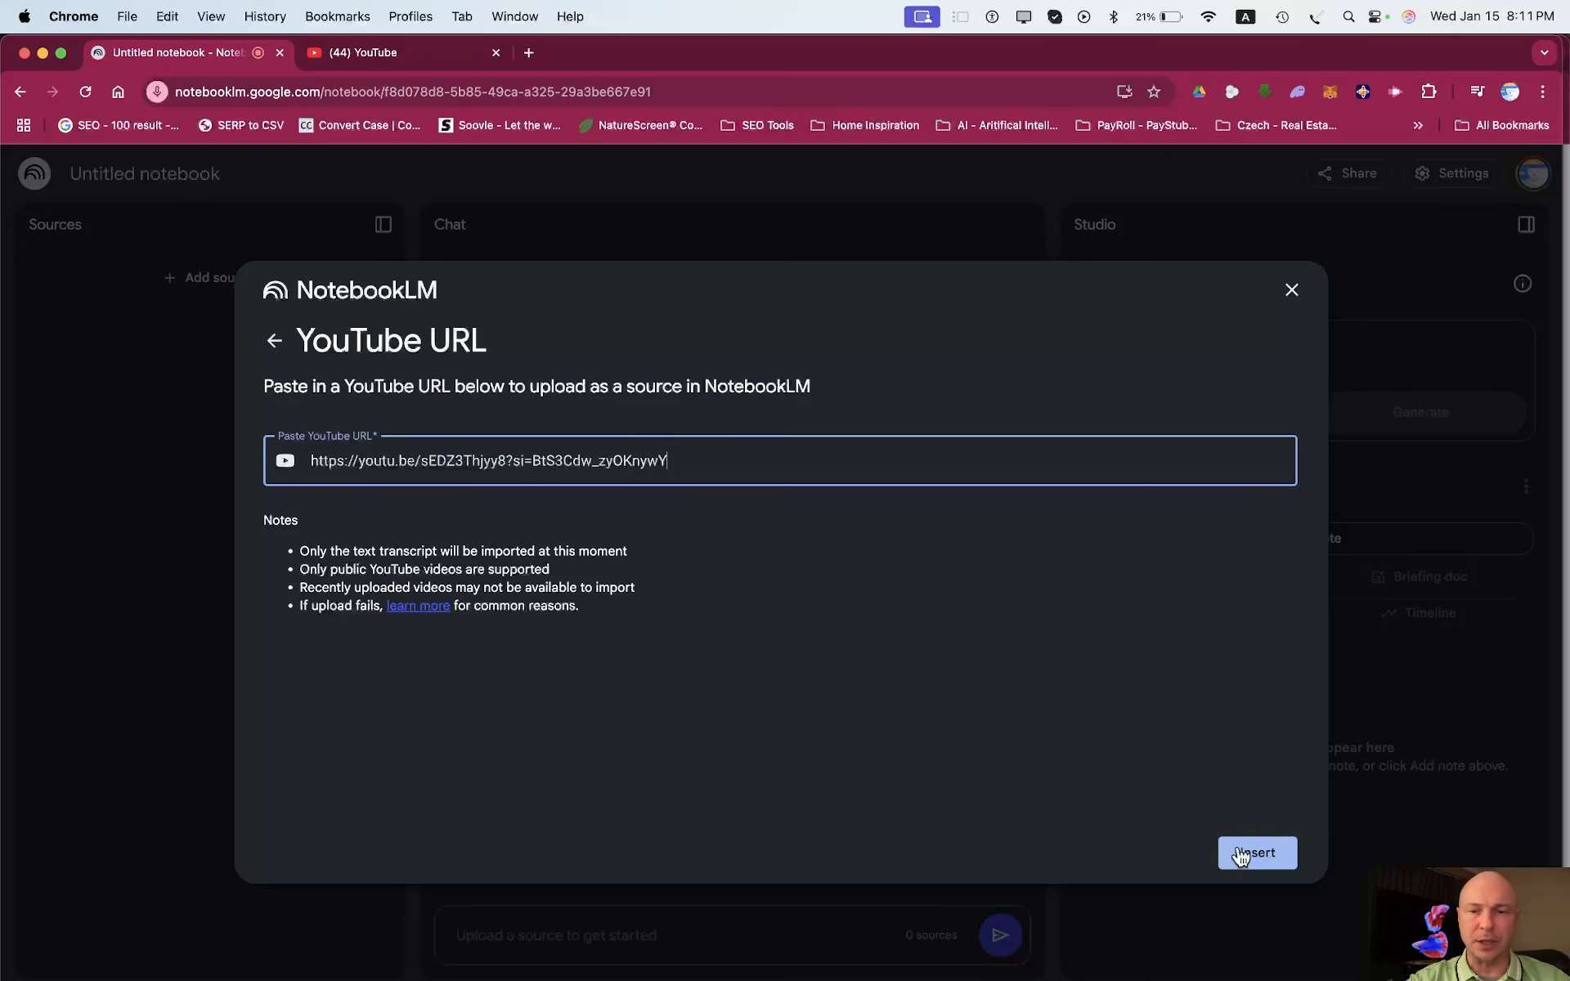
click(1251, 855)
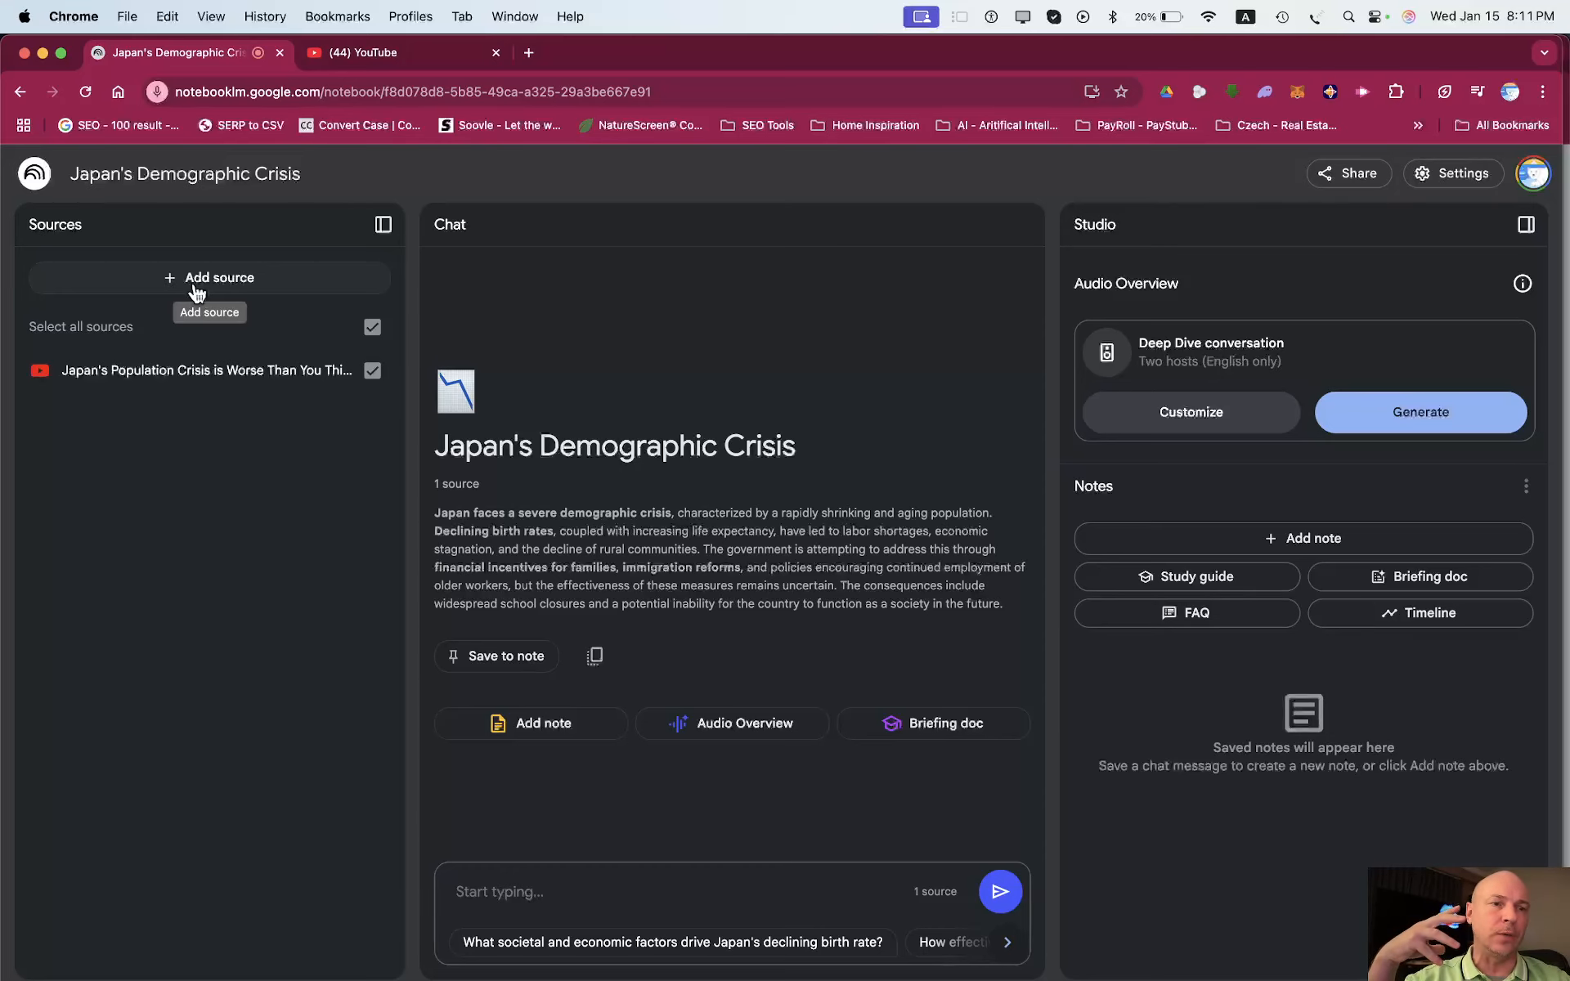
Add a copied-text source with the three lines "Be professional", "minimize chatter" and "speak with authority".
click(196, 282)
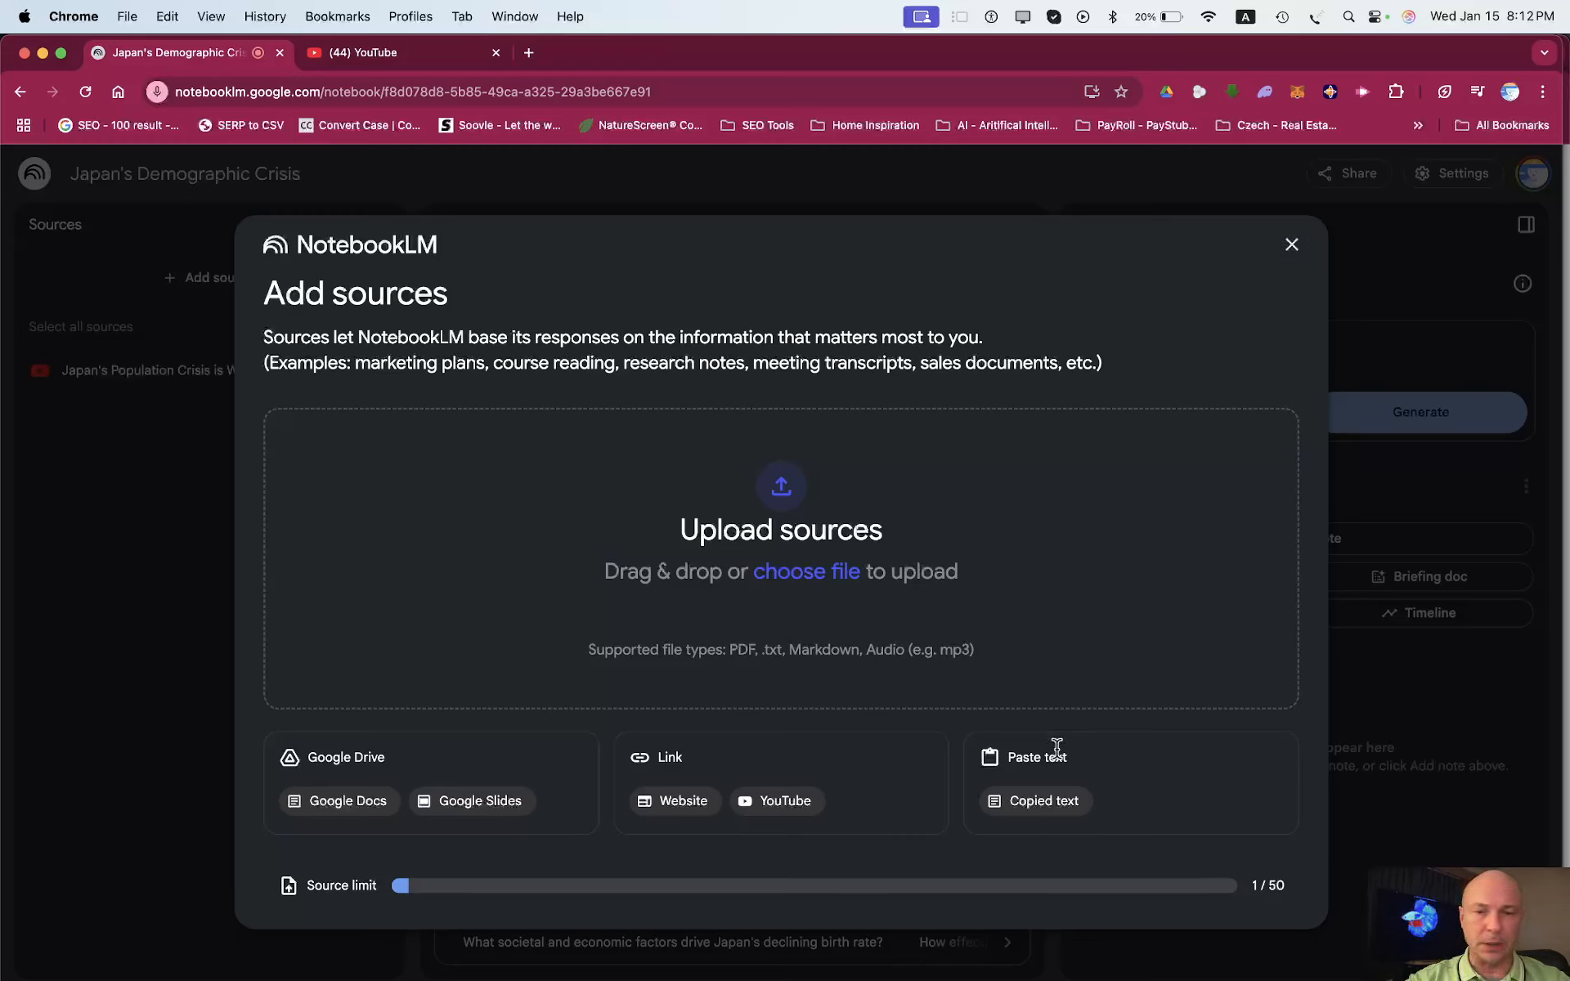
click(1039, 801)
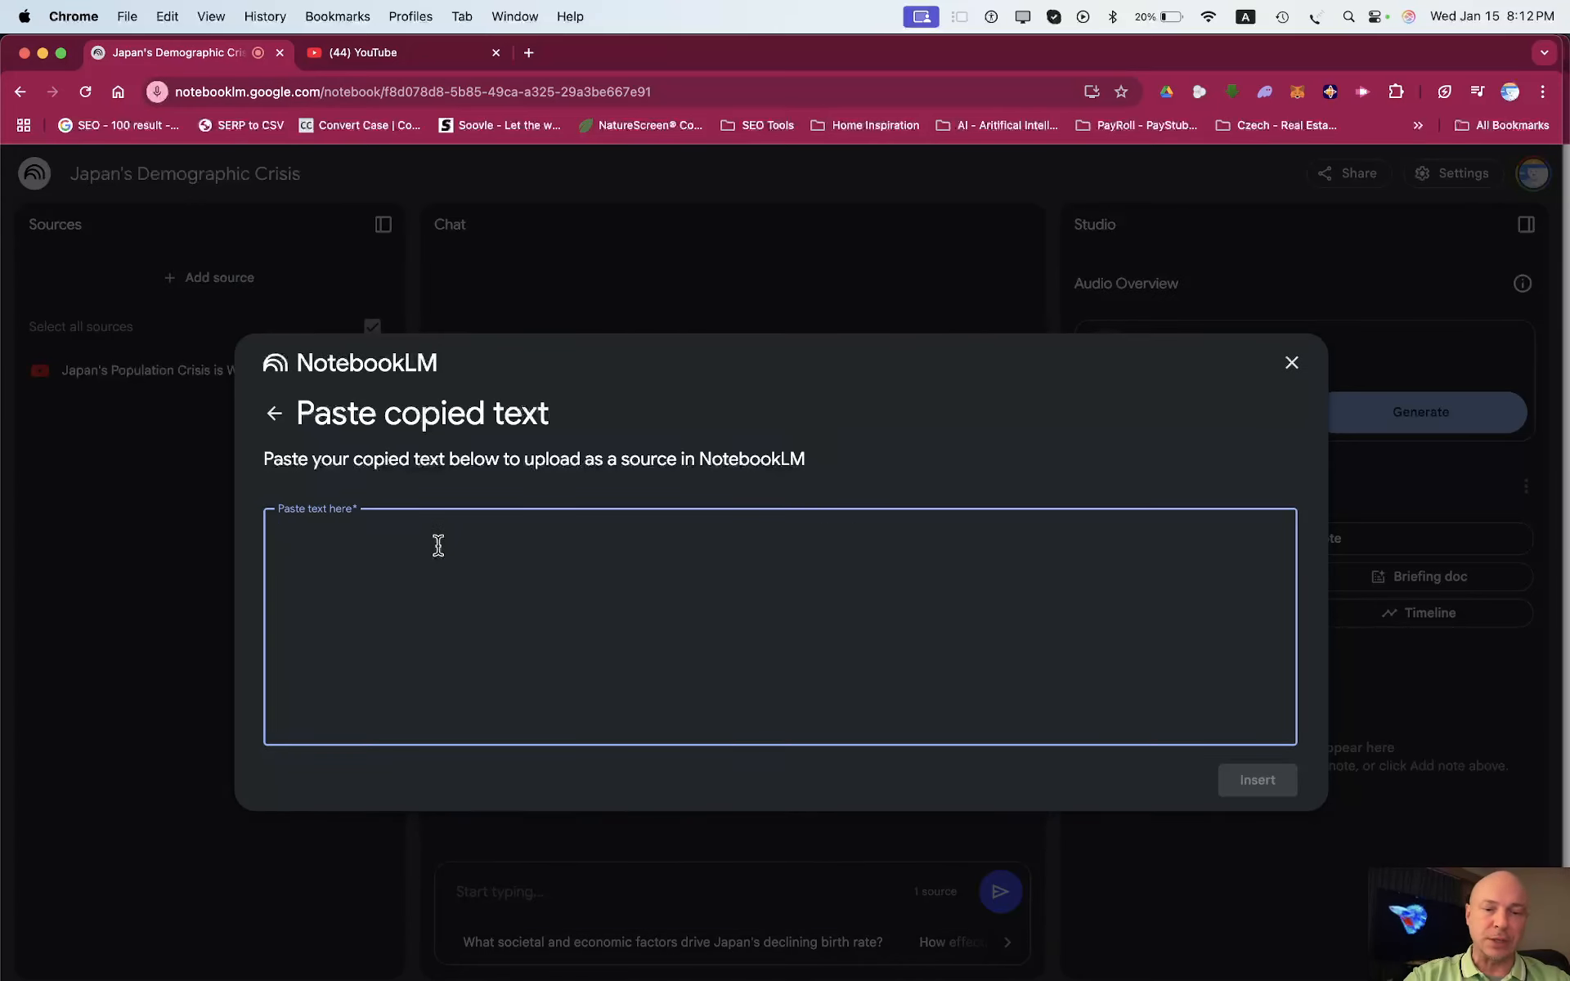
text(Be profes)
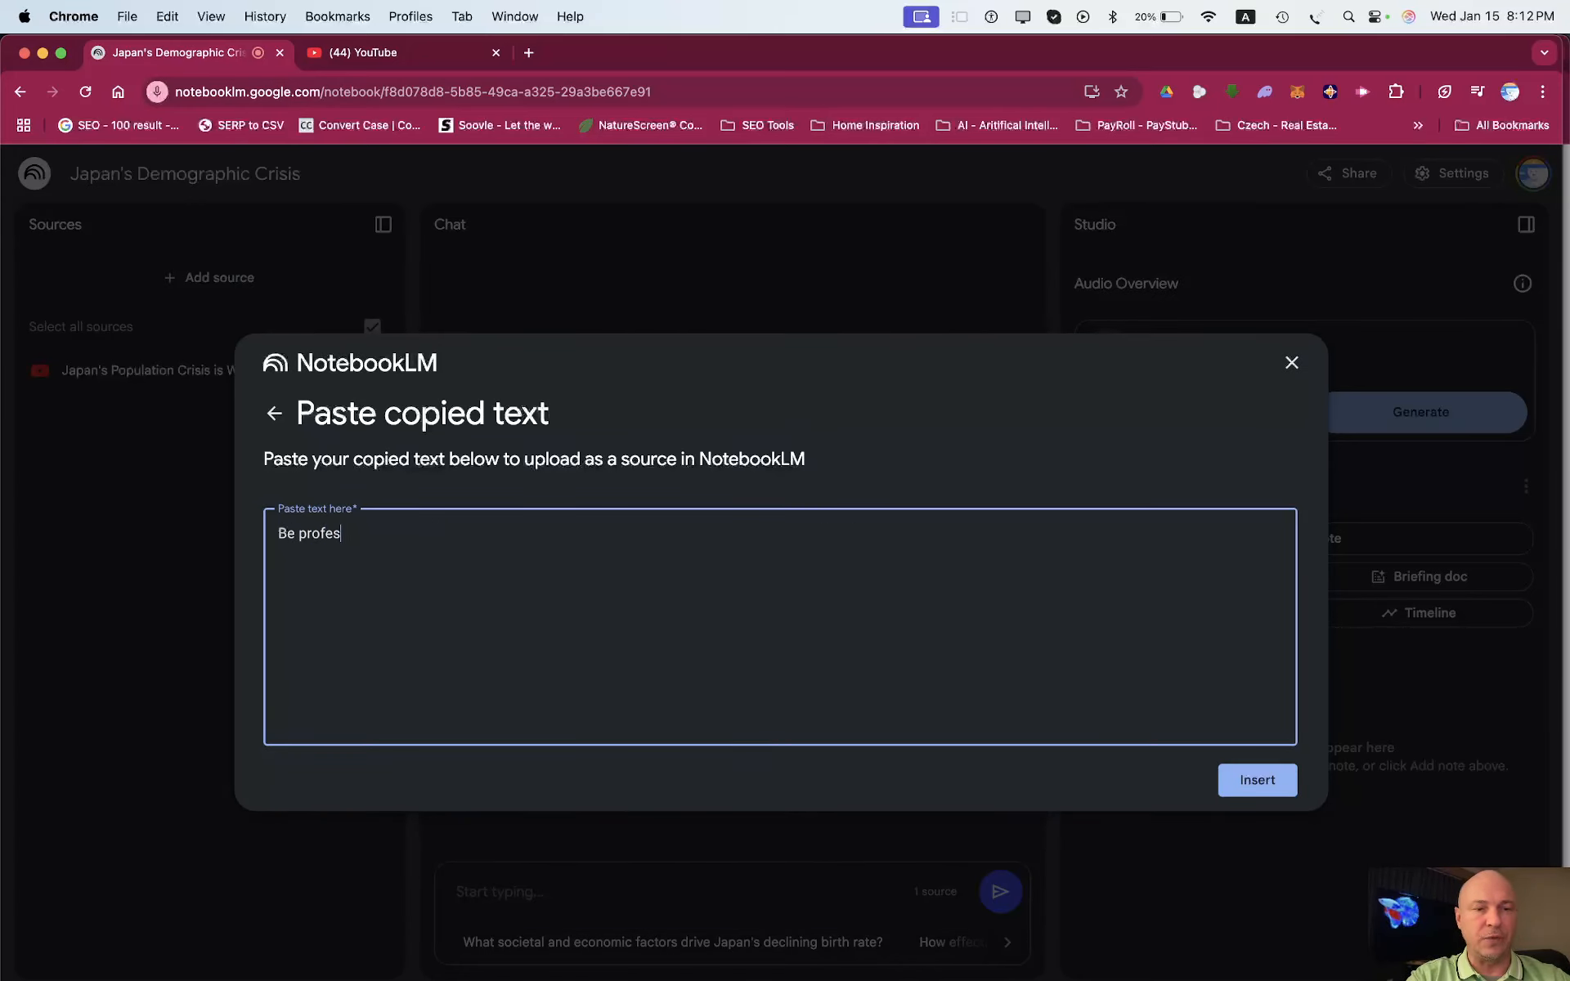
text(sional)
key(Return)
text(min)
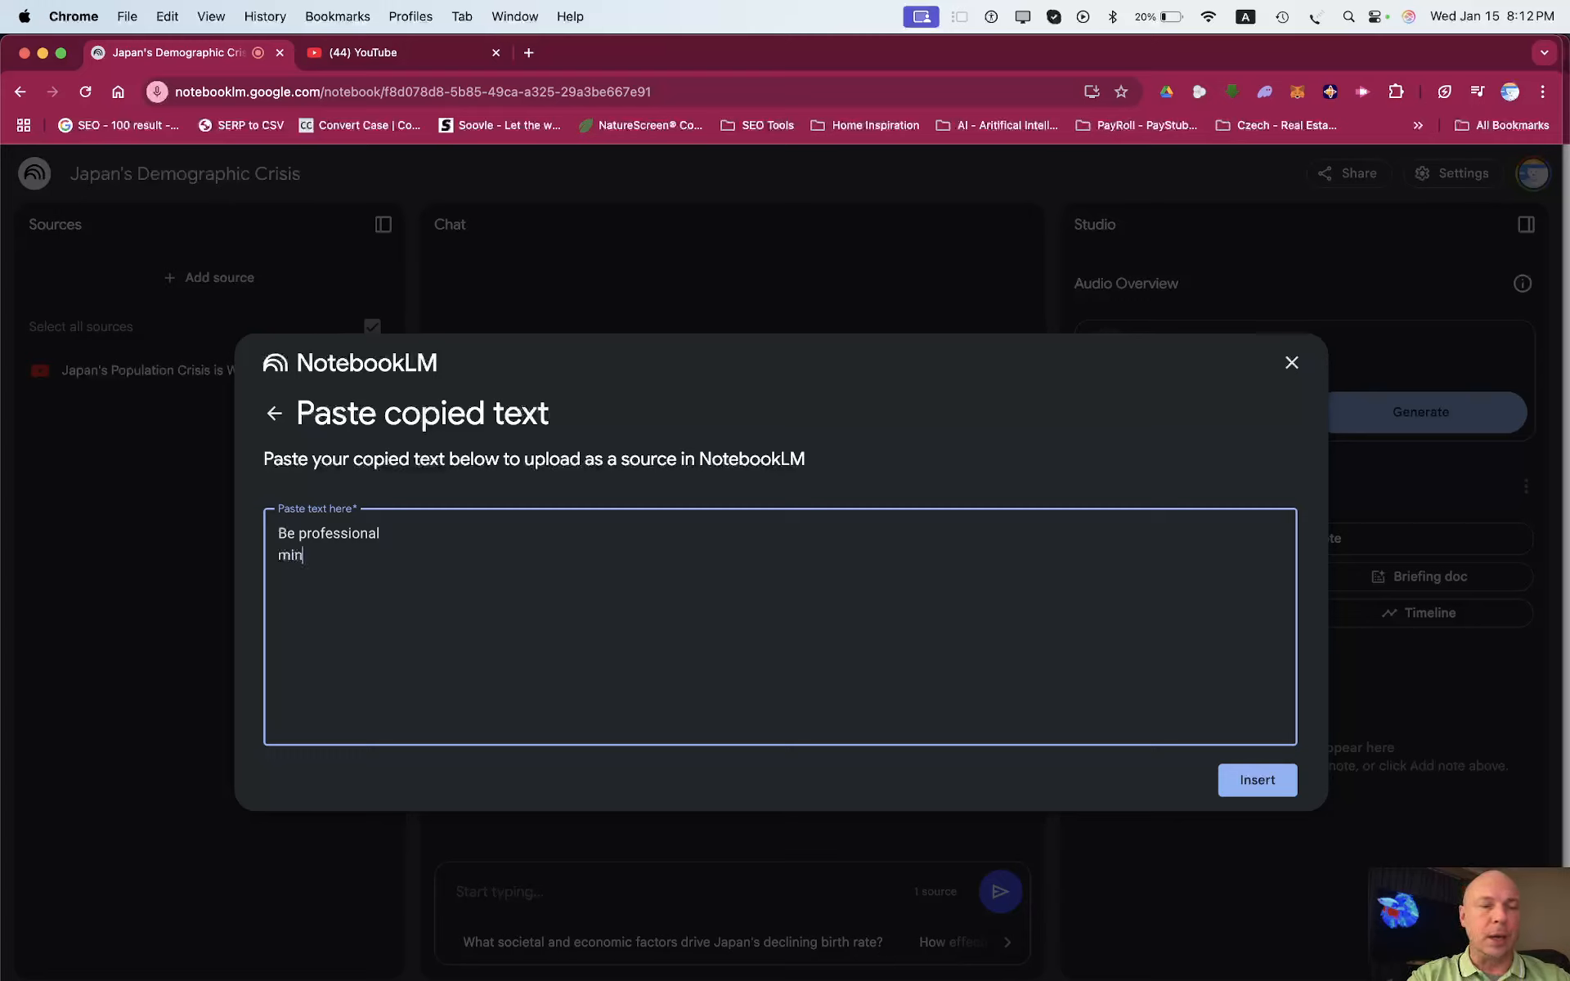
text(imize chatter)
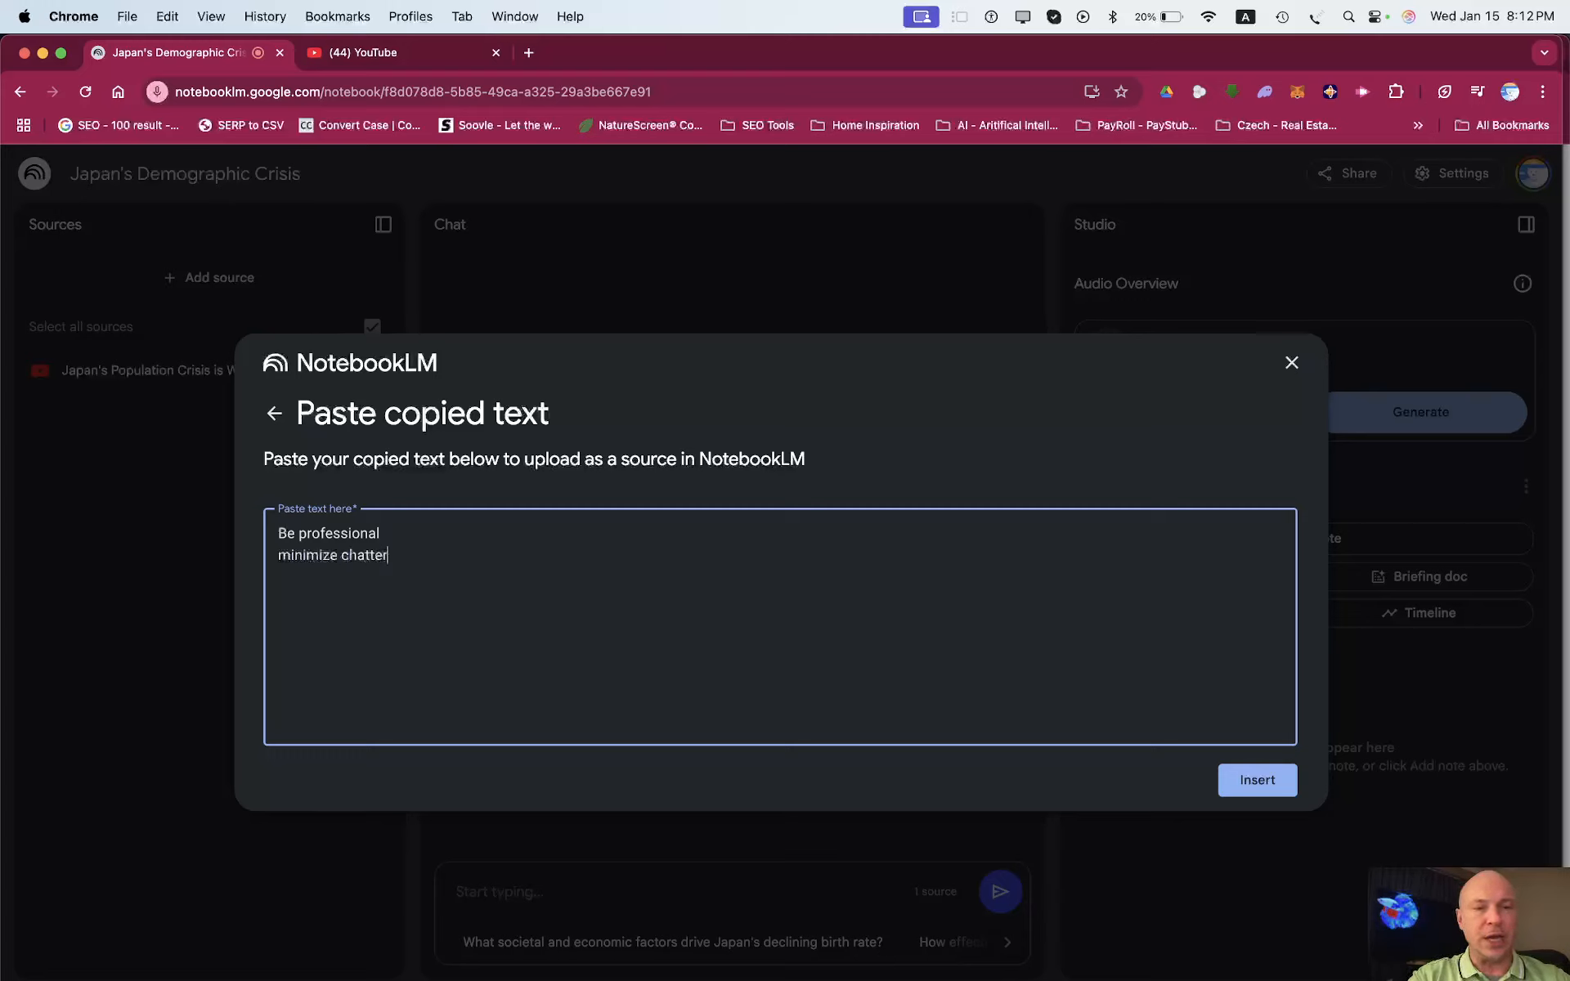
key(Return)
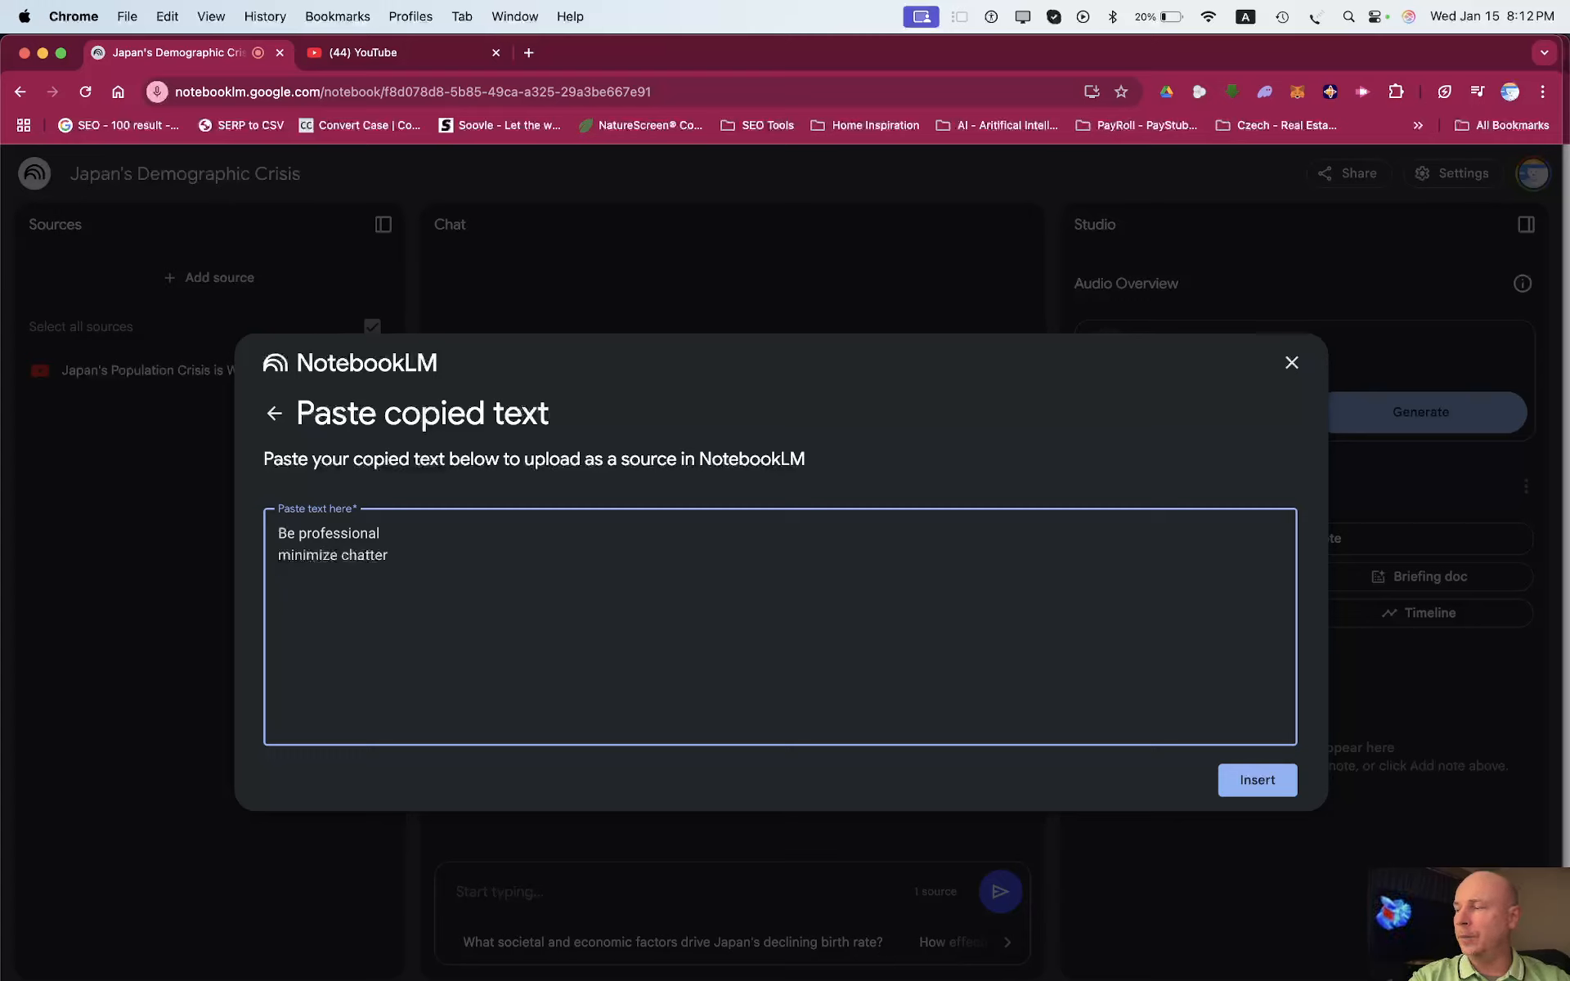
text(speak)
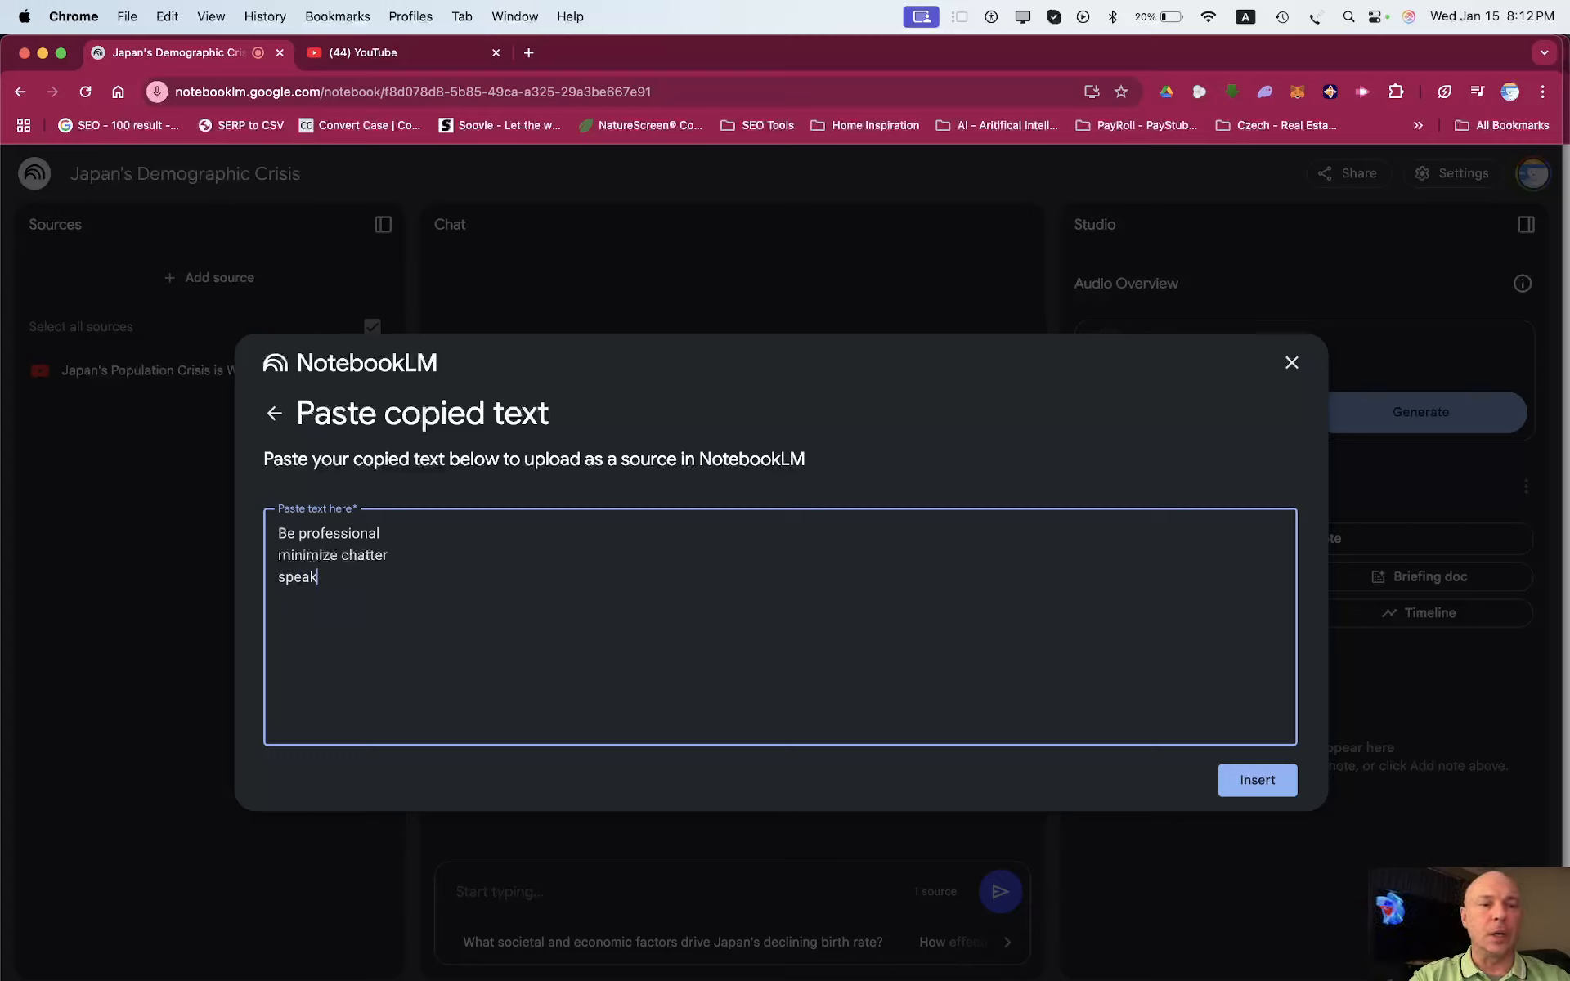
text( with authority)
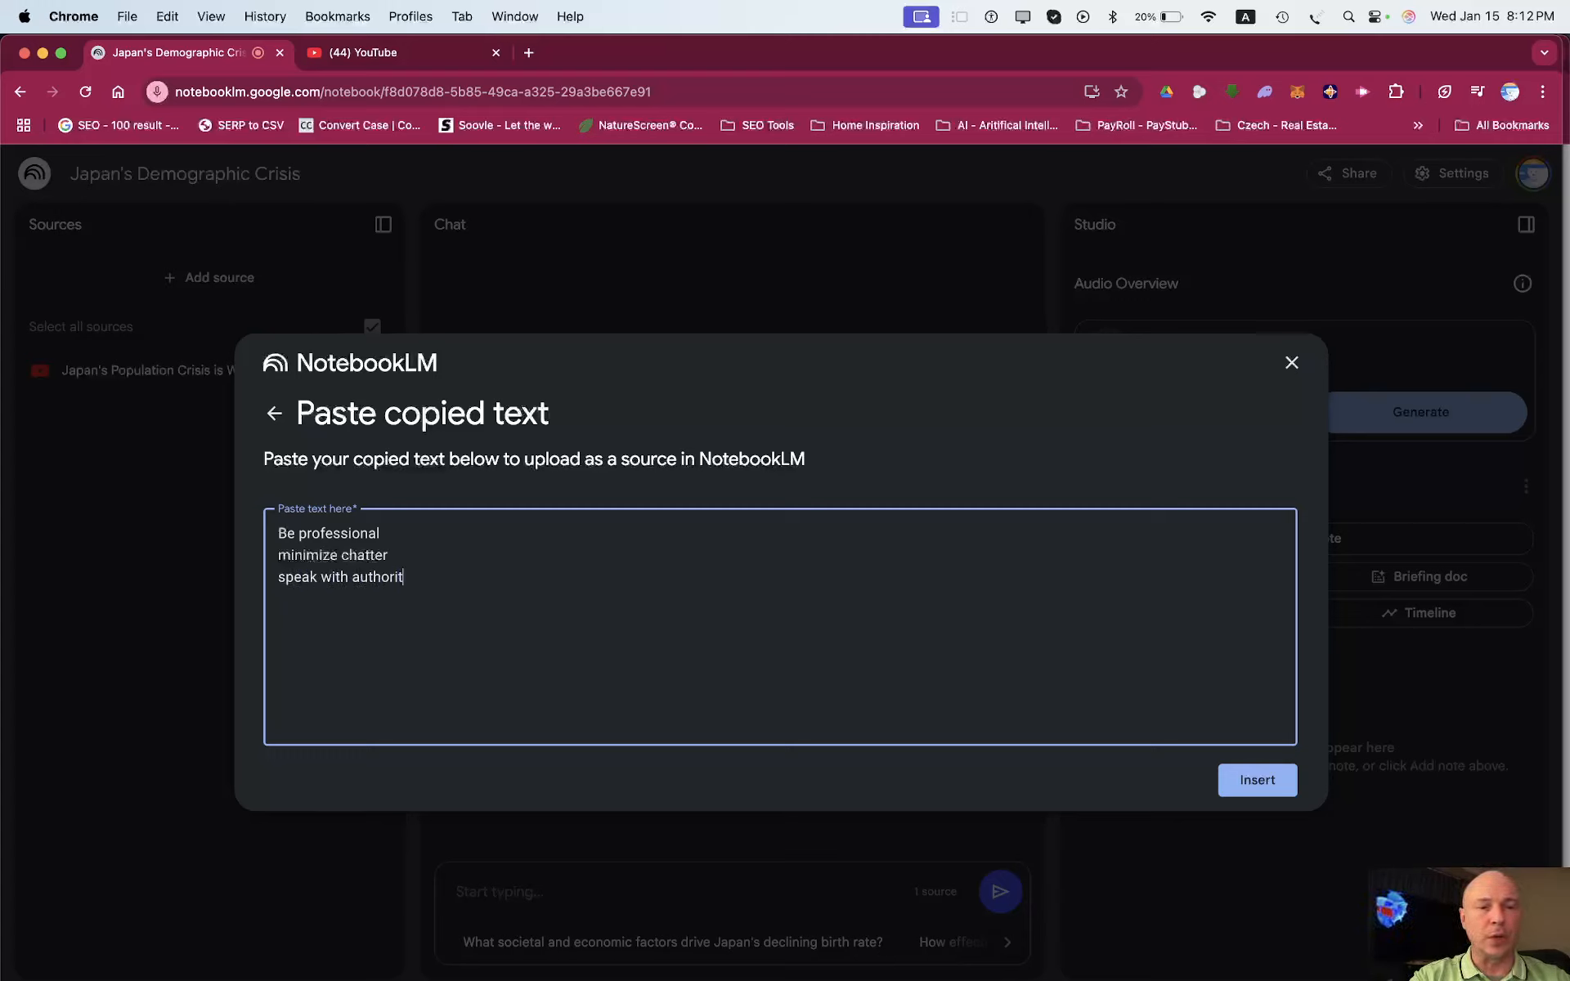
click(1258, 779)
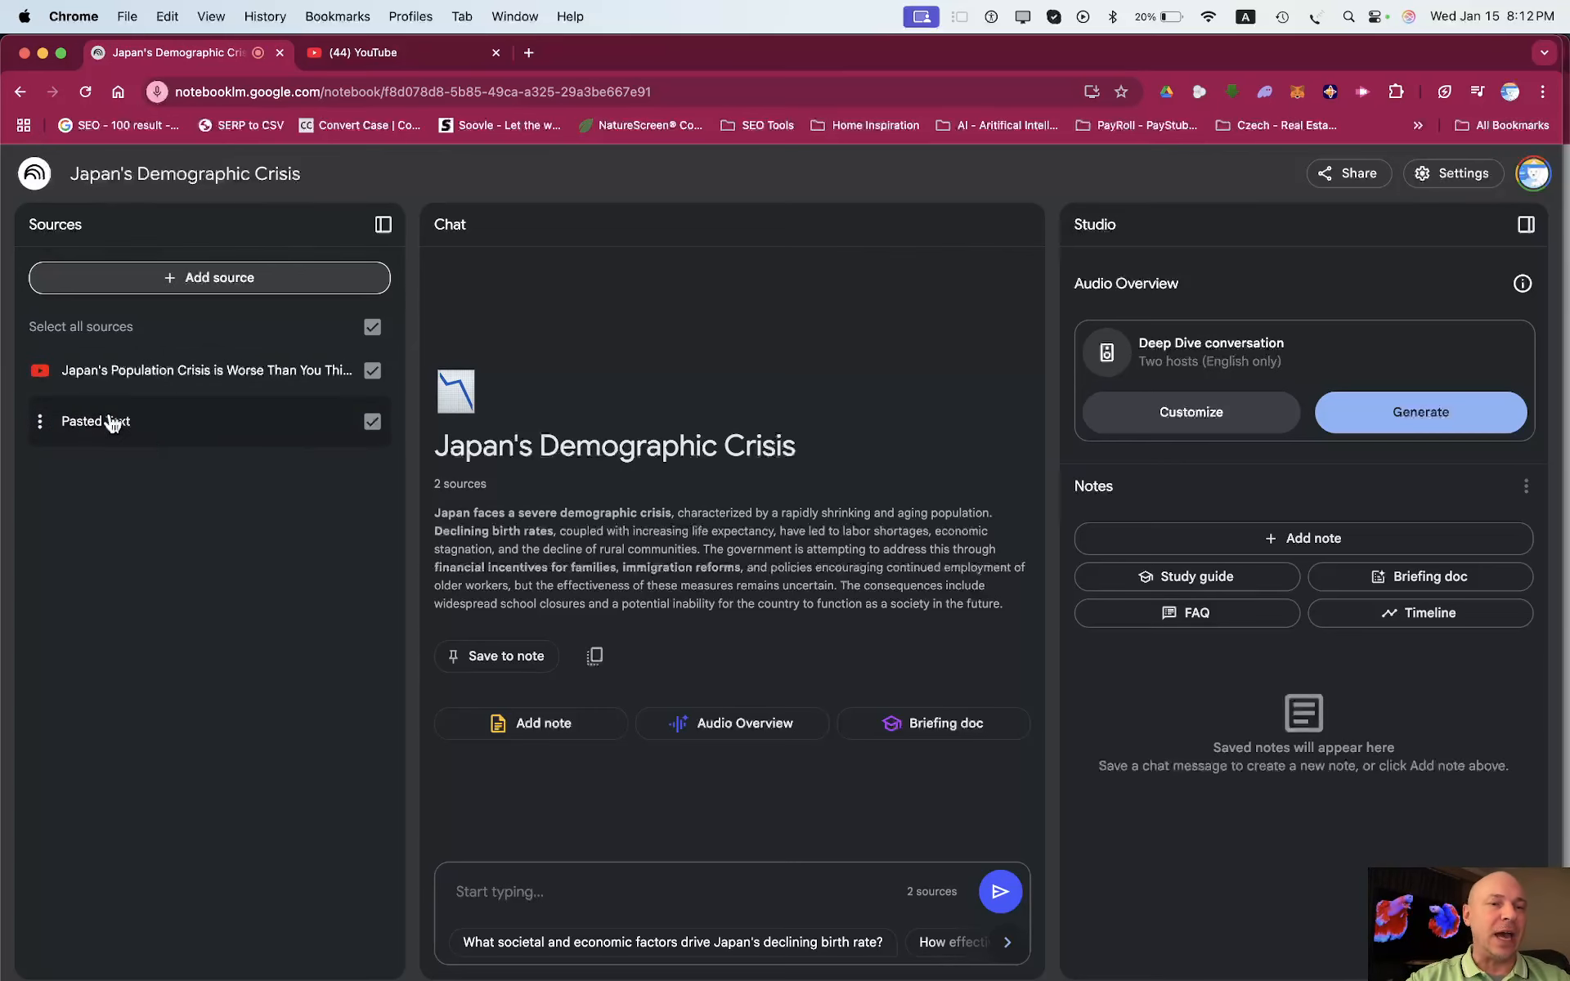
From the Pasted Text source guide, have the chat discuss the key topics Minimal chatter and Professionalism.
click(120, 424)
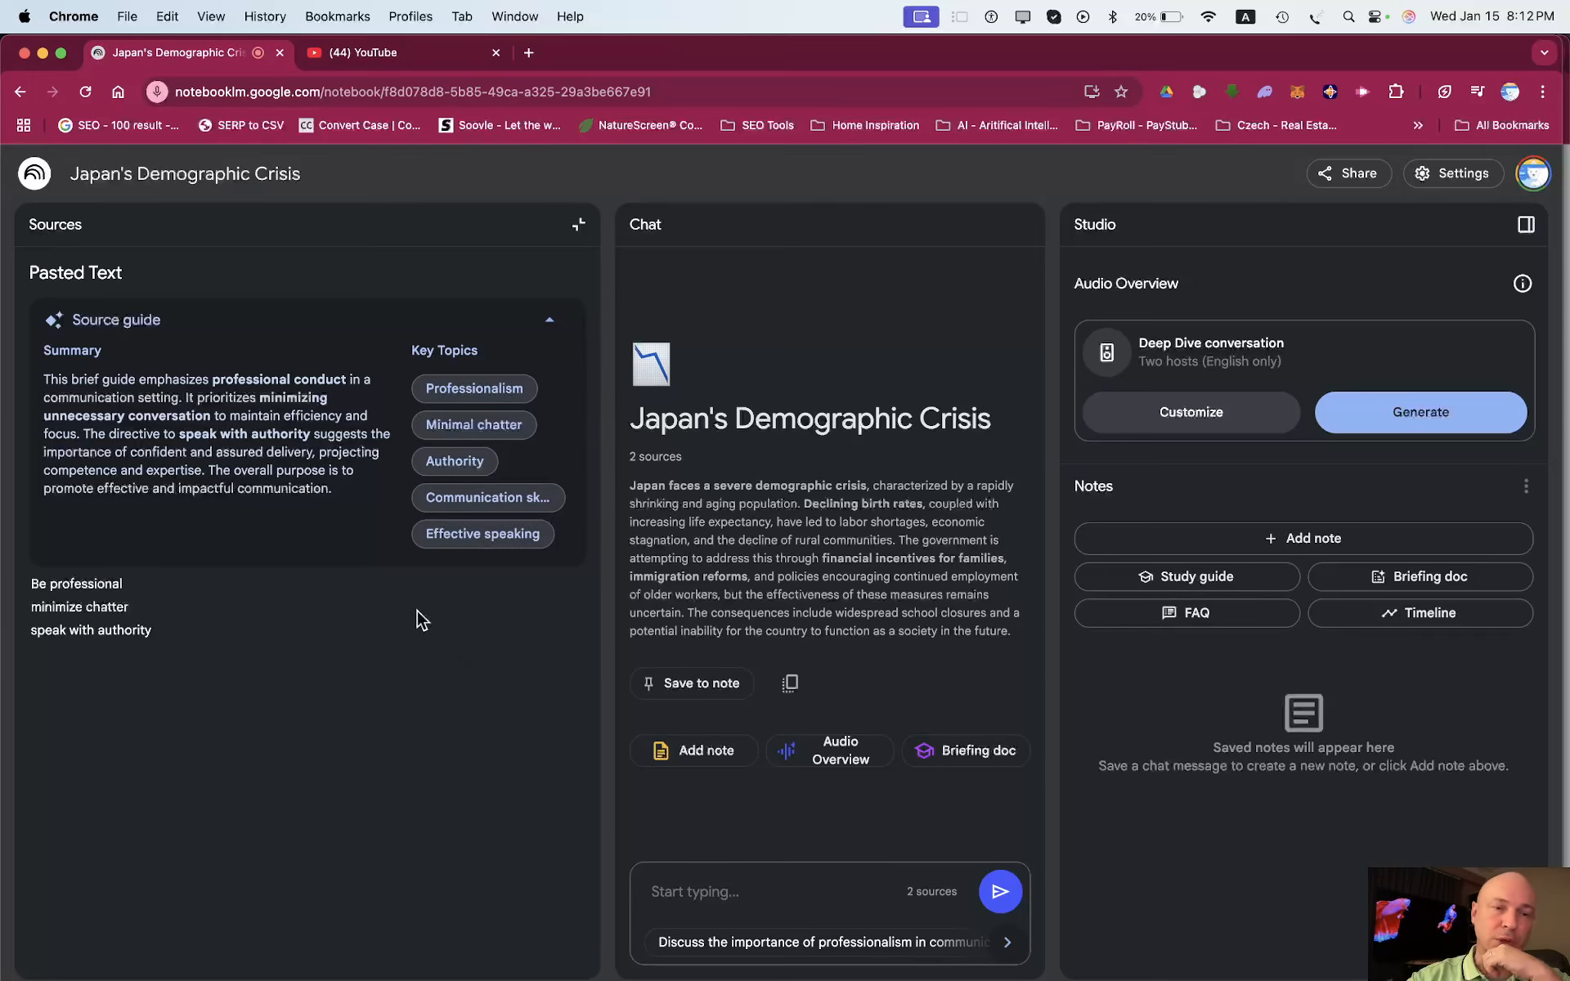
click(475, 425)
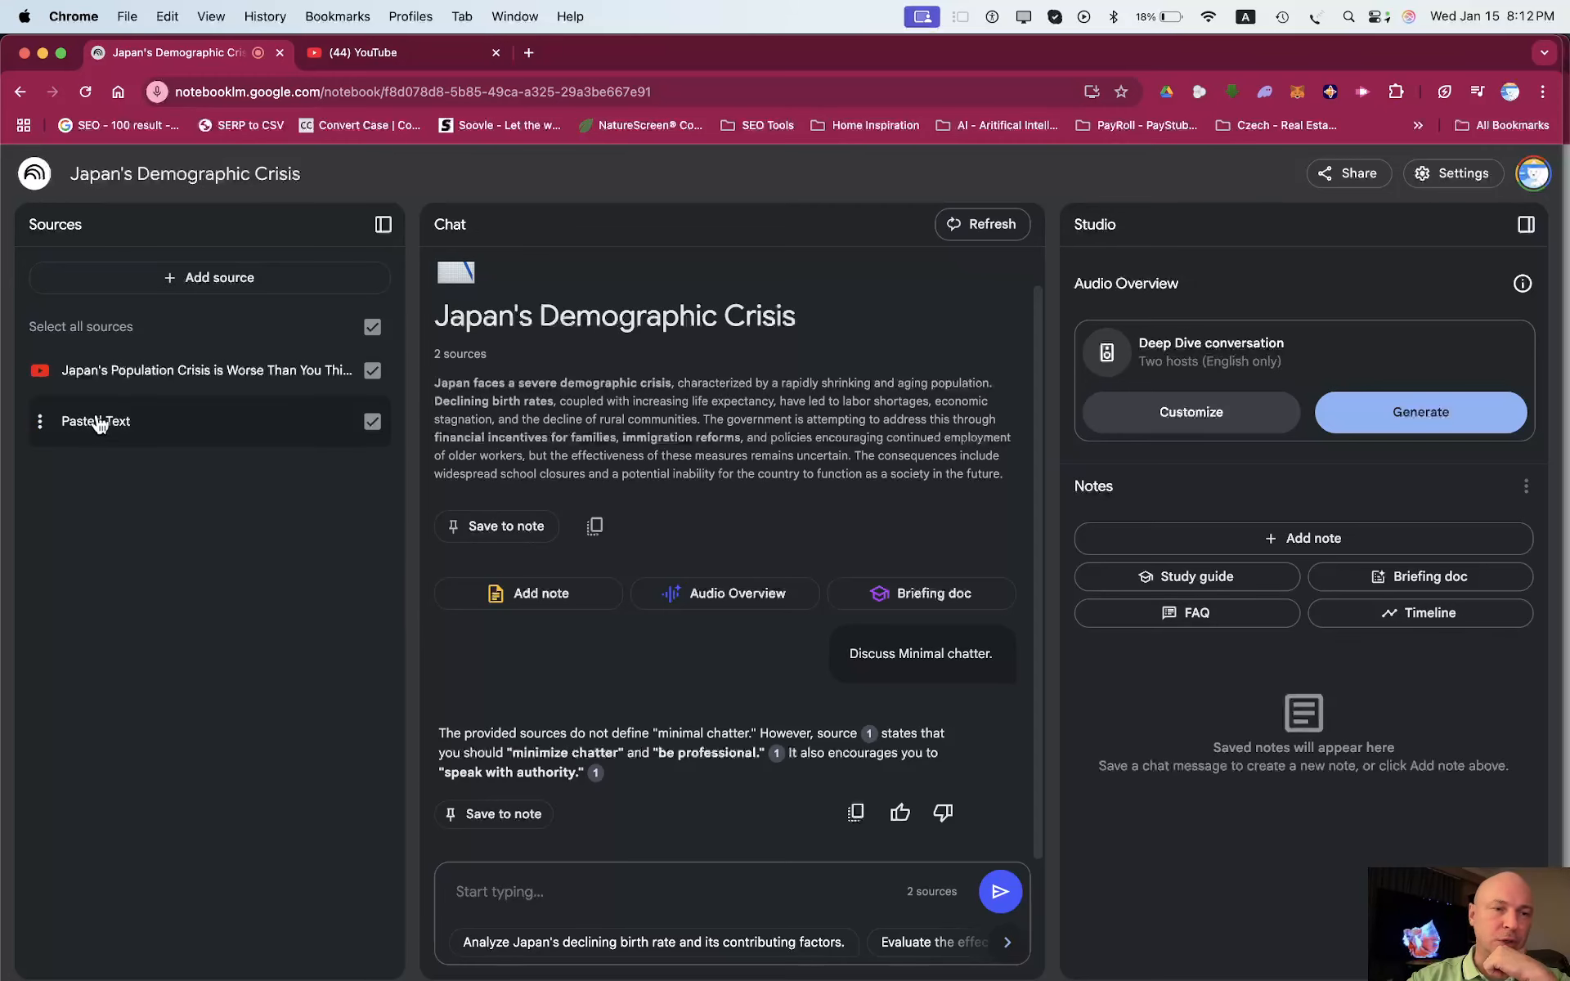
click(95, 421)
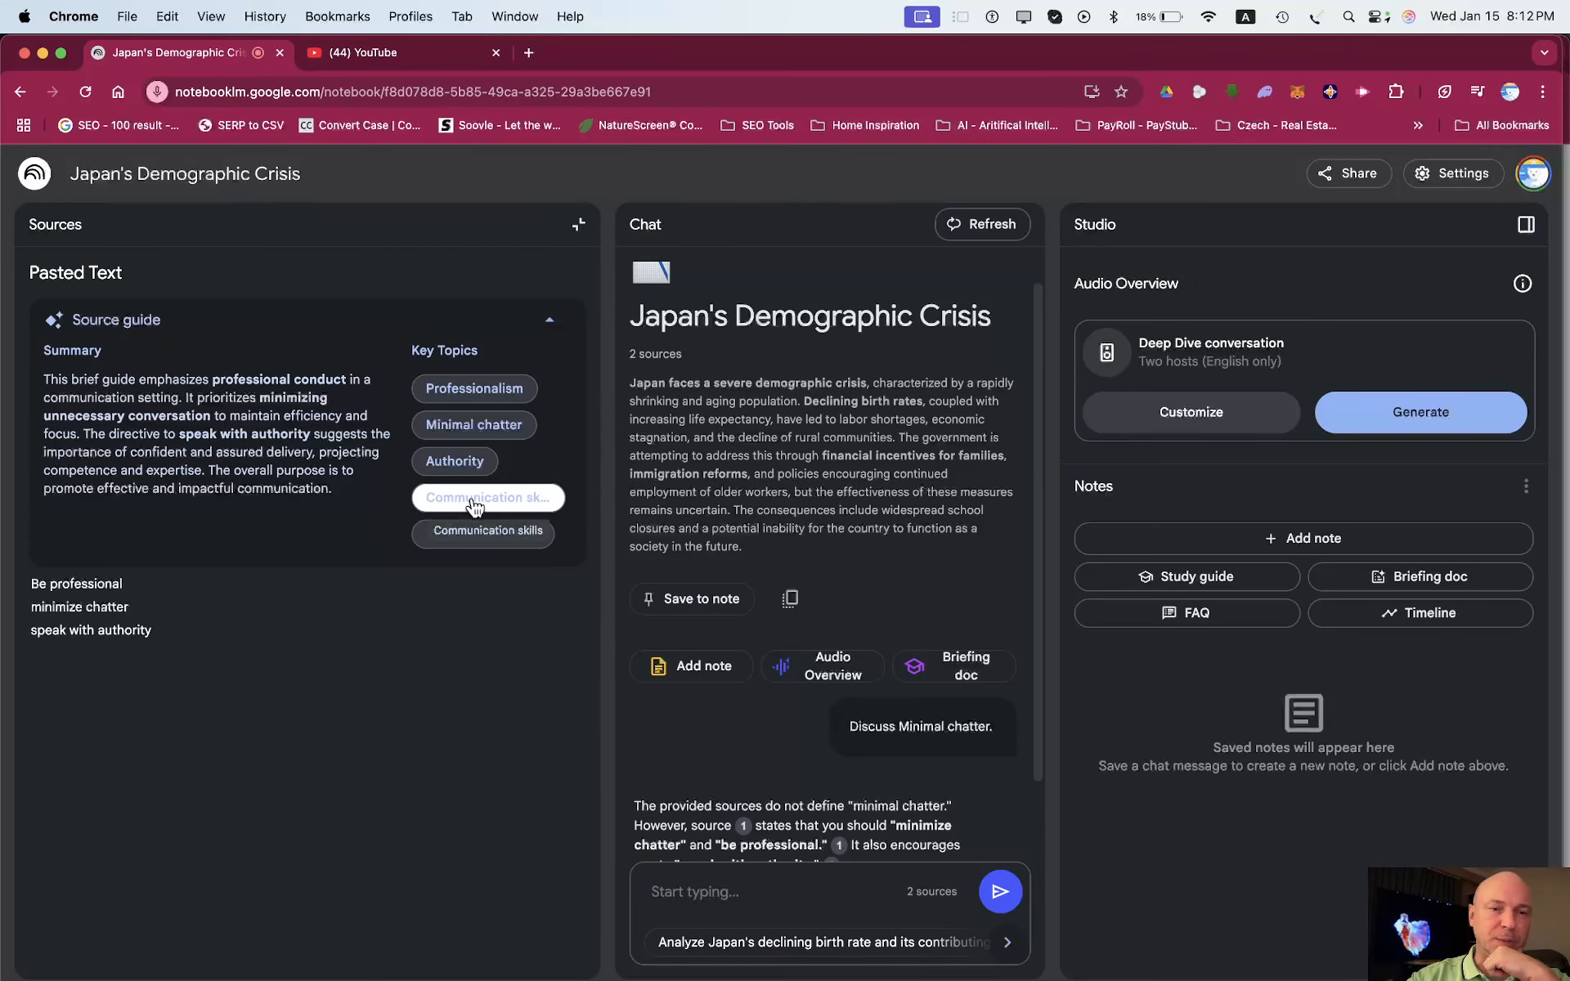
click(480, 393)
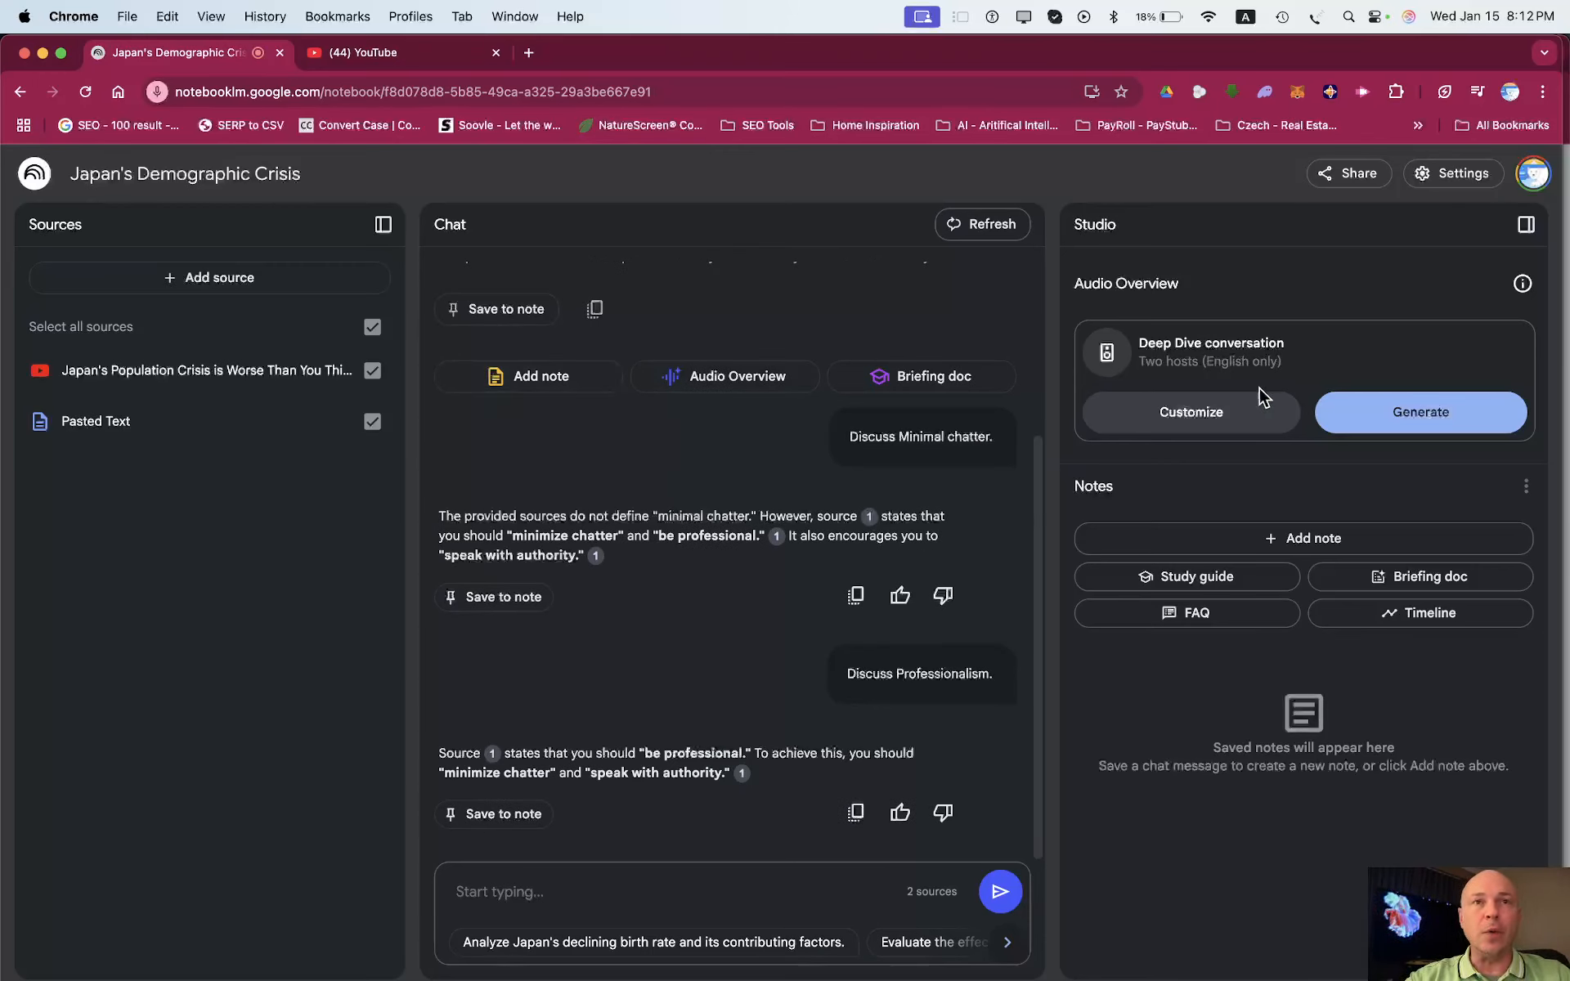
Generate the Deep Dive conversation audio overview and look over the available source types while it is processing.
click(1421, 421)
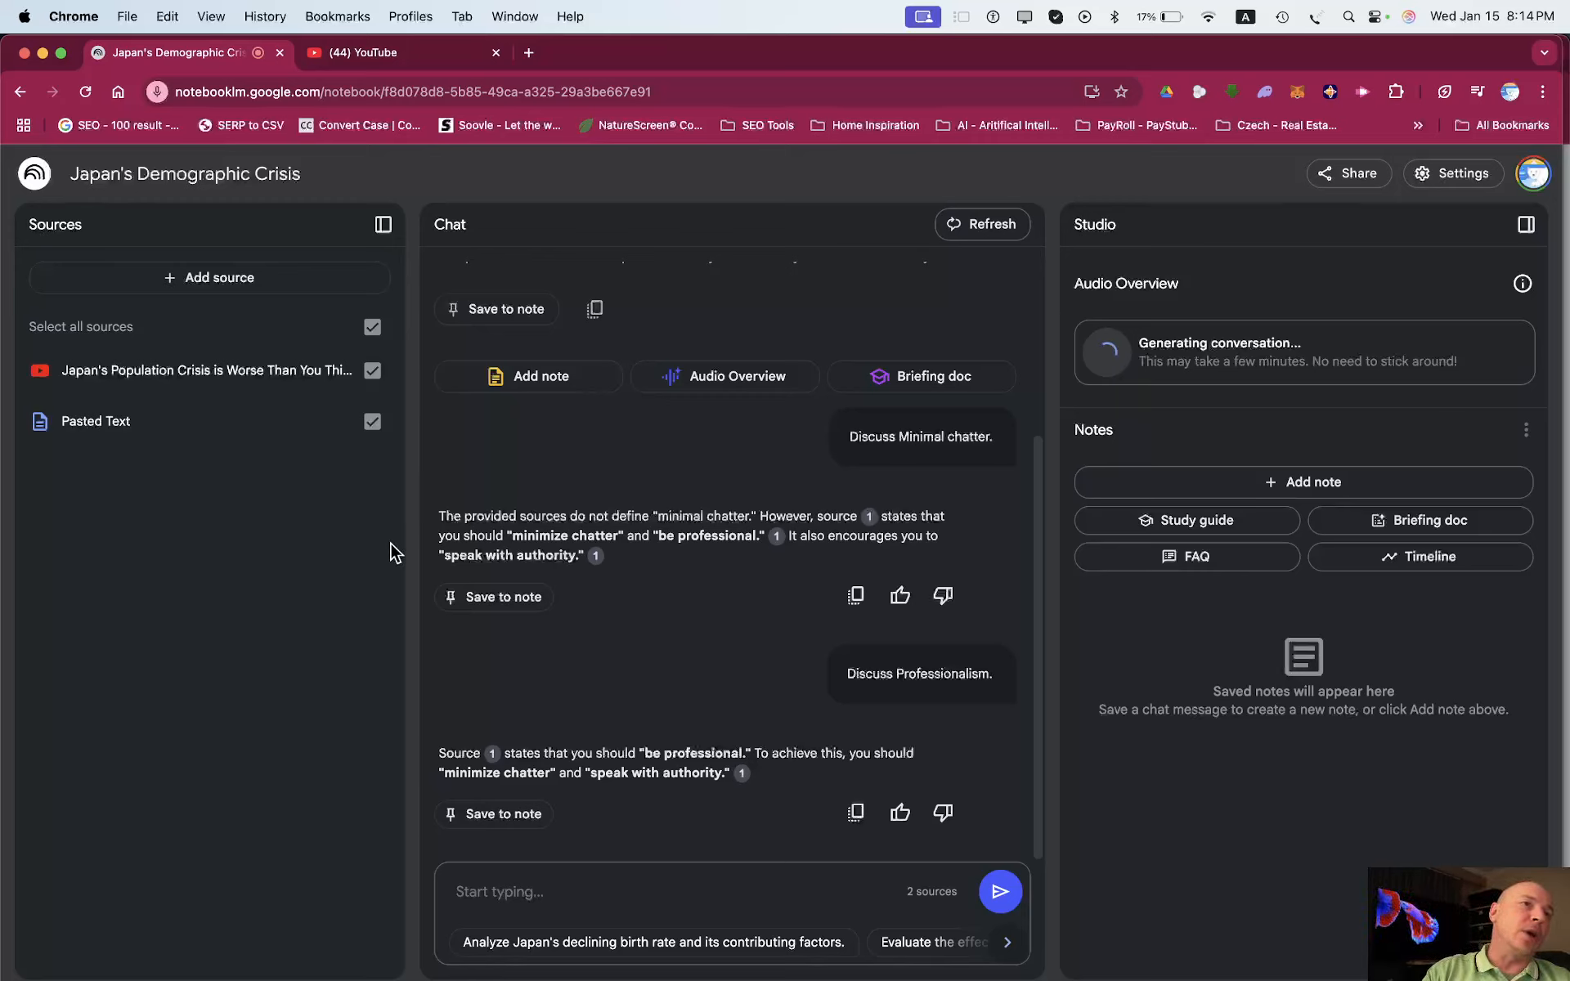
click(200, 277)
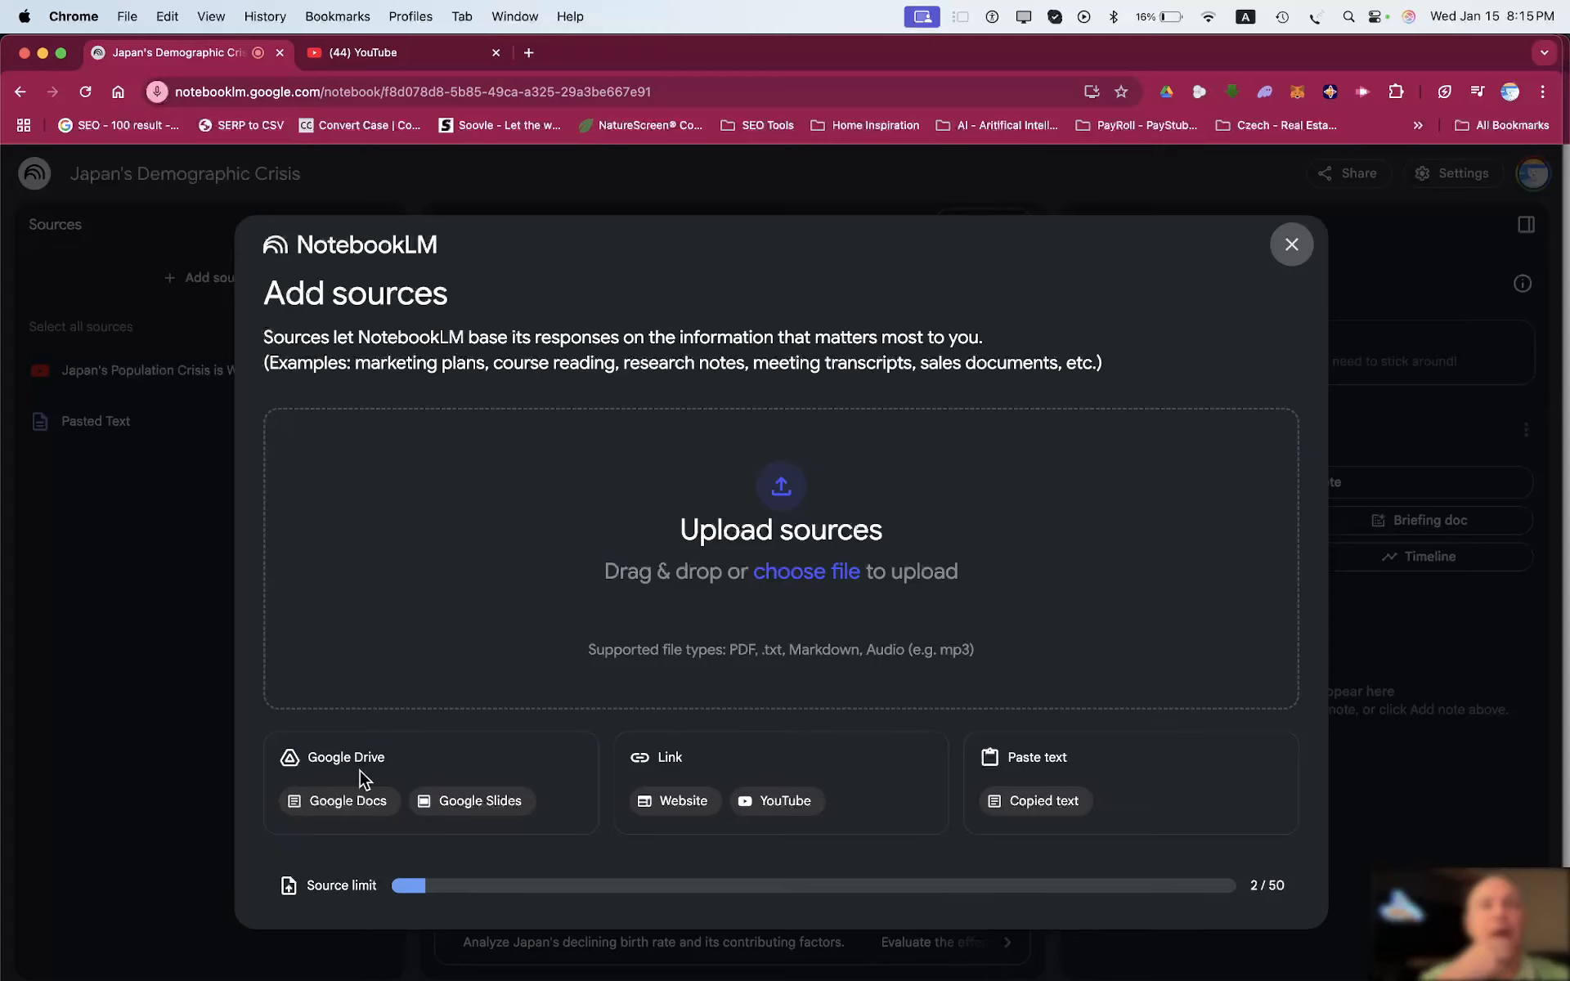
click(1293, 247)
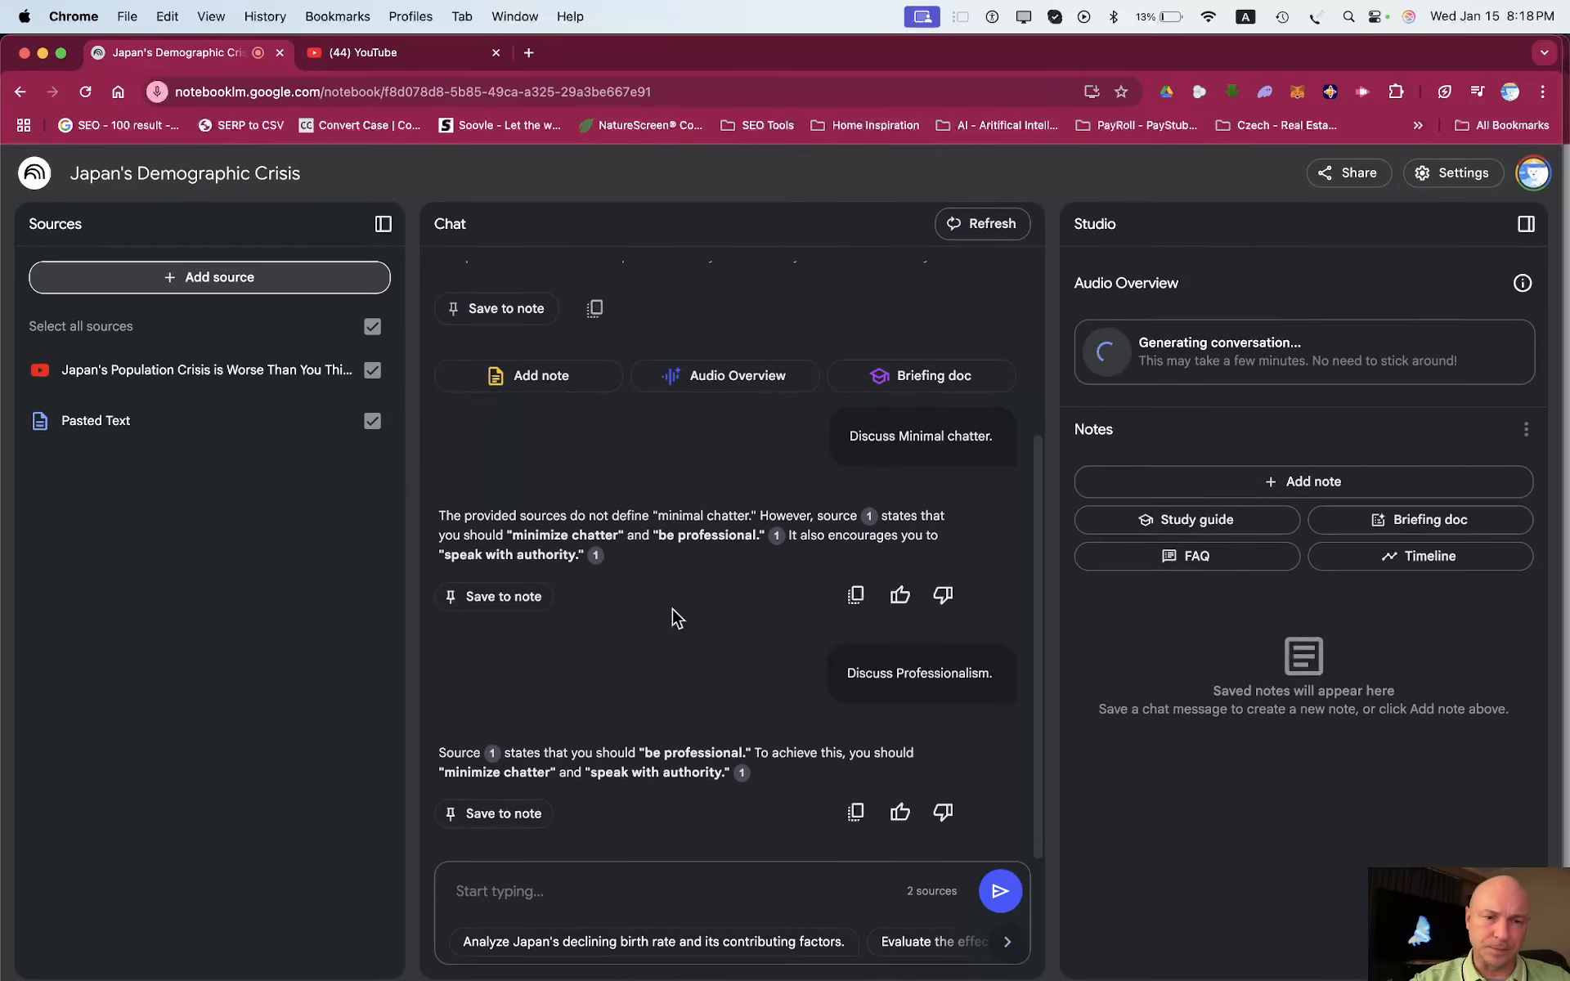
Ask the notebook chat "what is this about?" and review the conversation's answers.
click(513, 890)
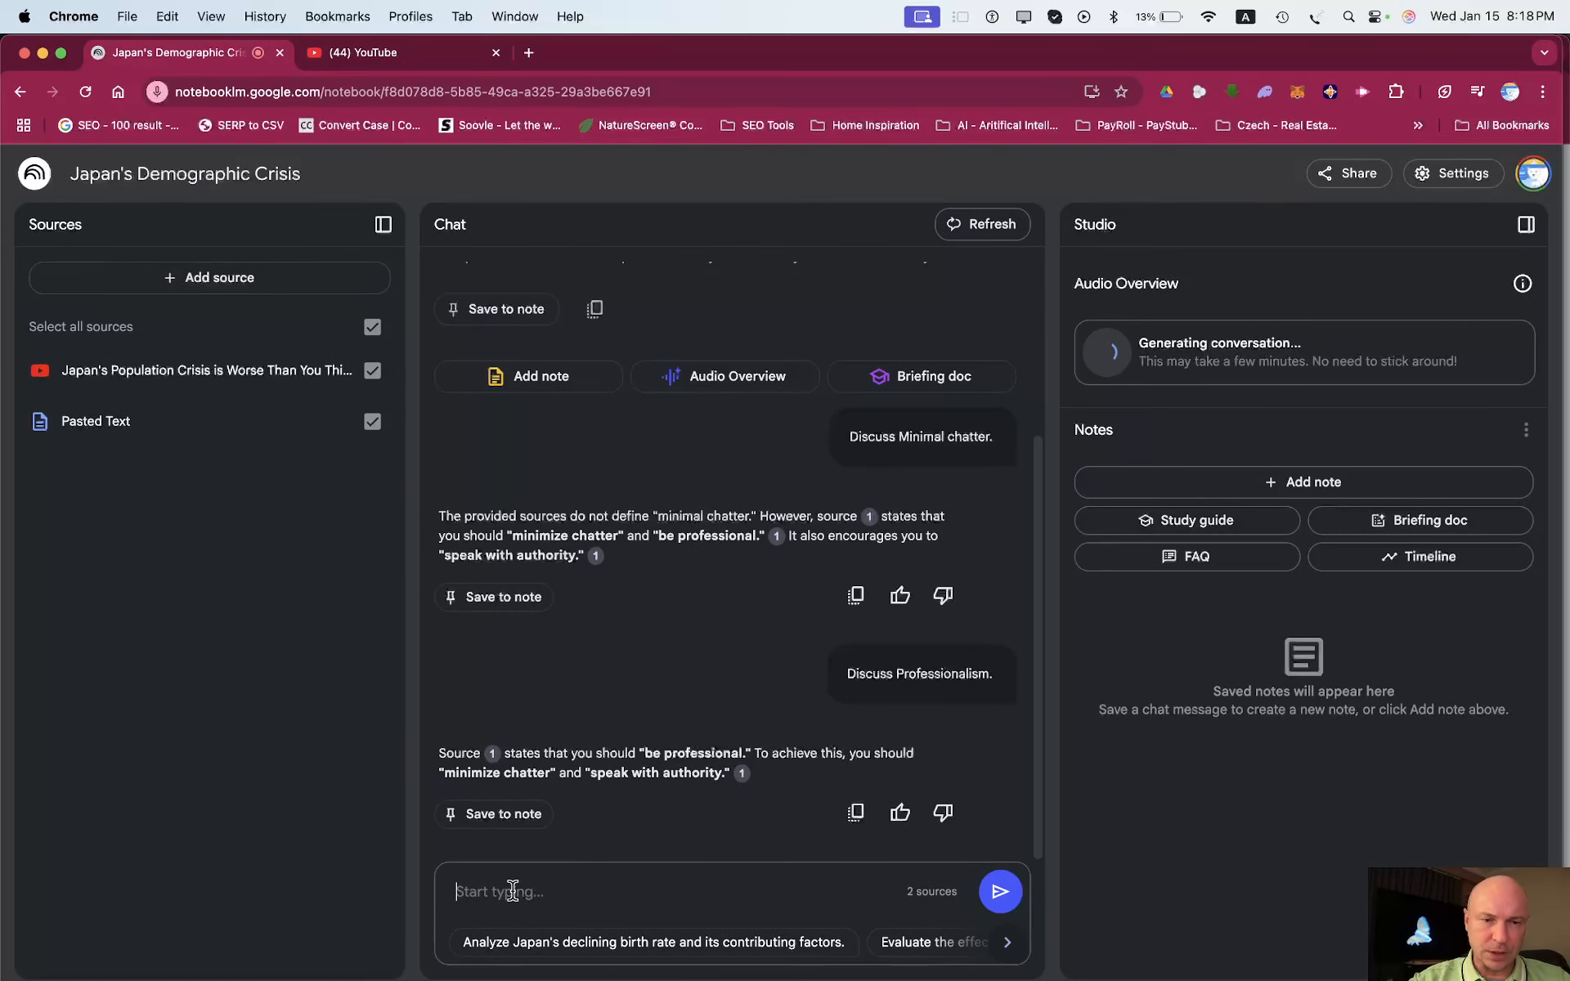
text(what )
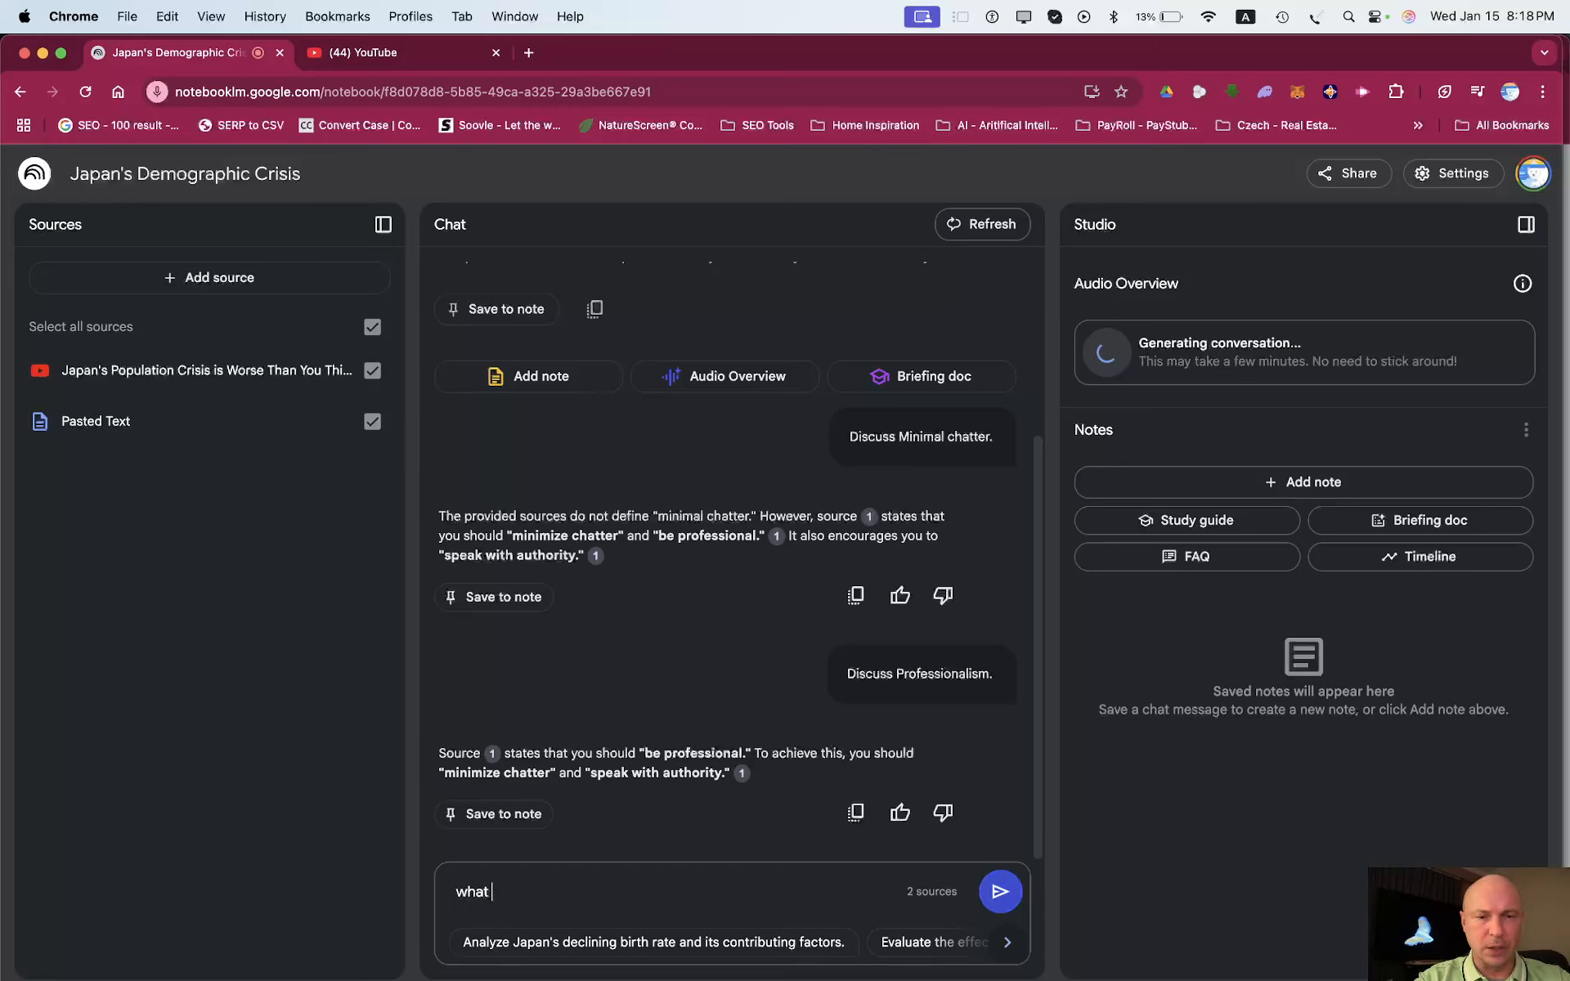
text(is this abo)
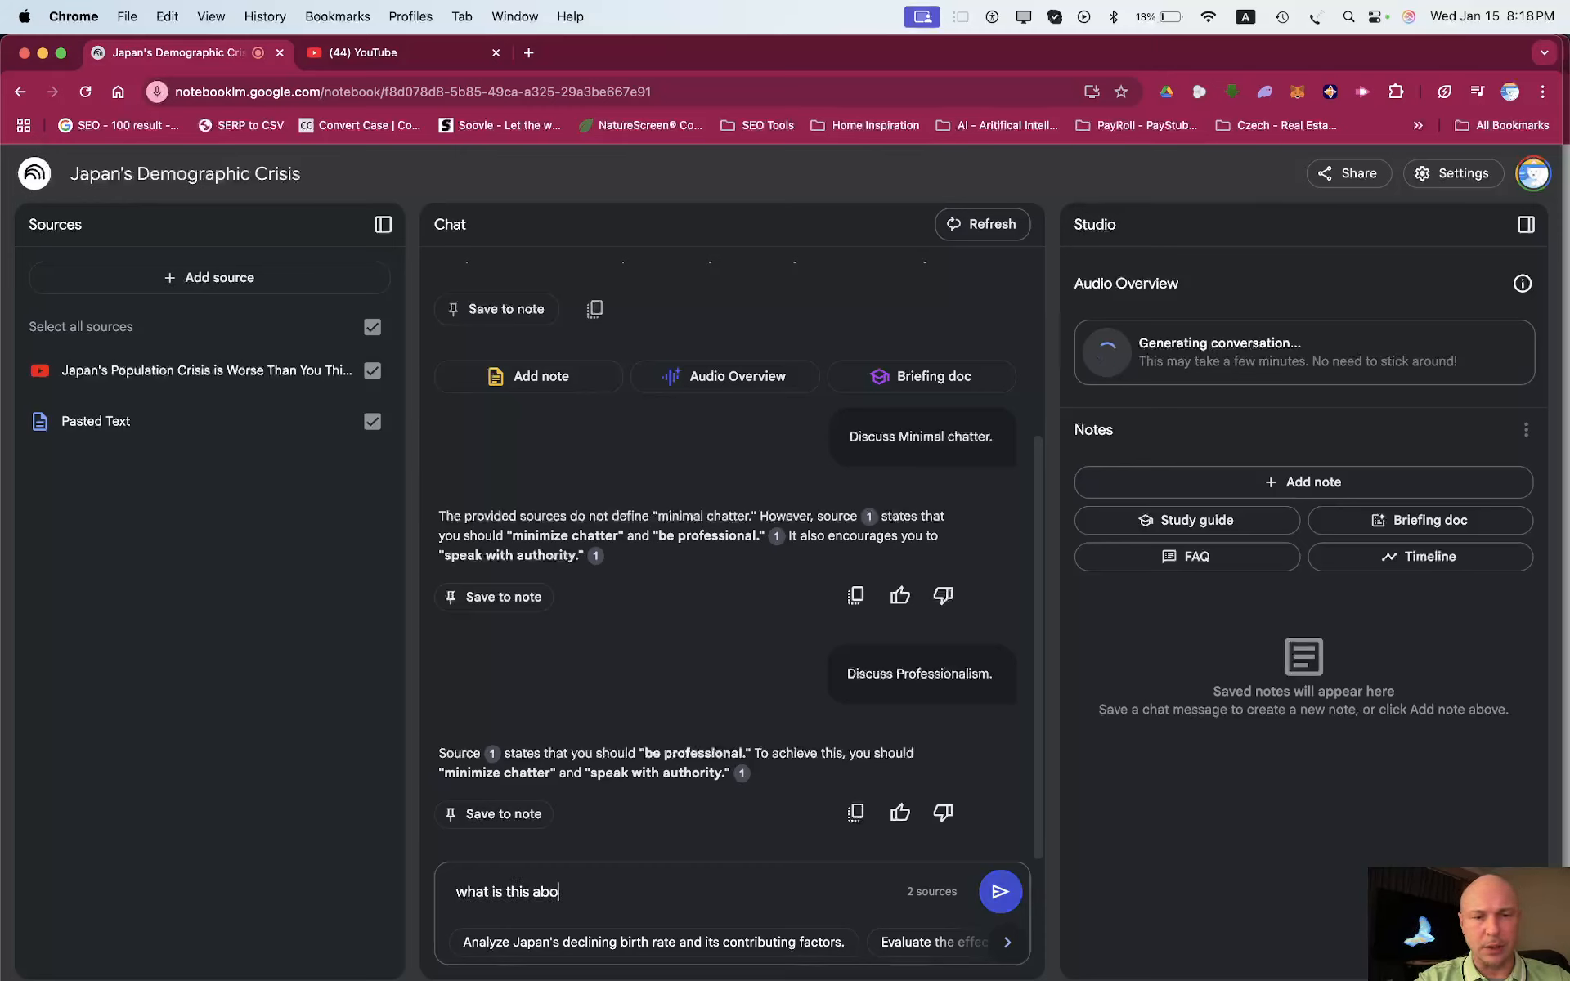
text(ut?)
key(Return)
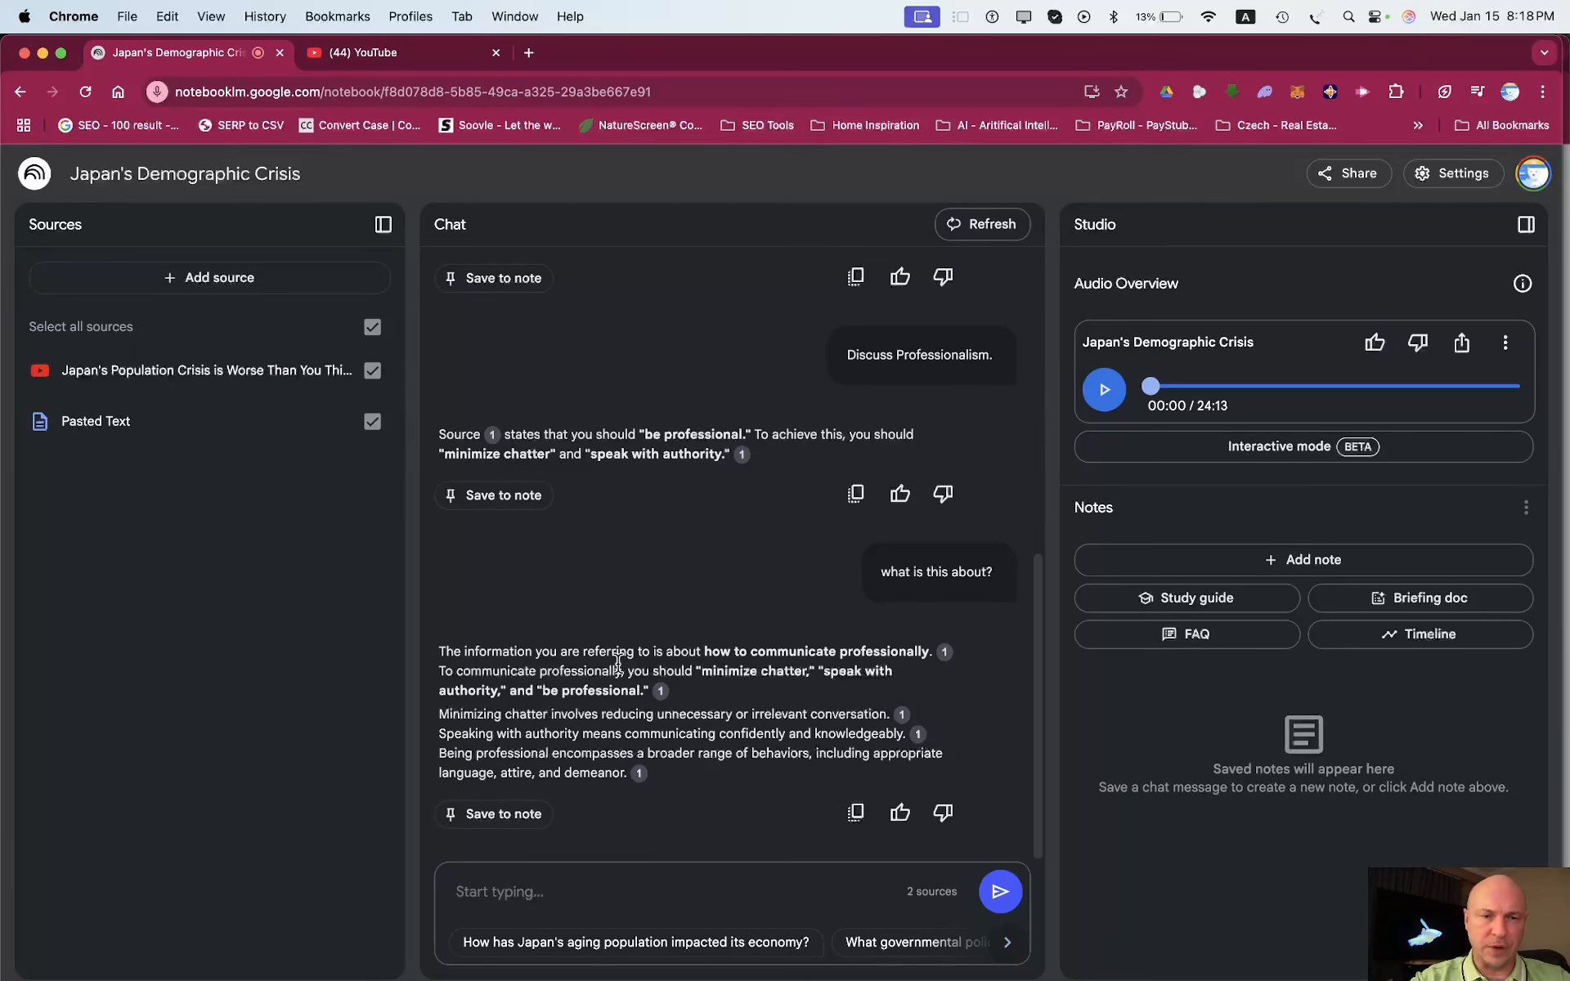
scroll(712, 483, up, 10)
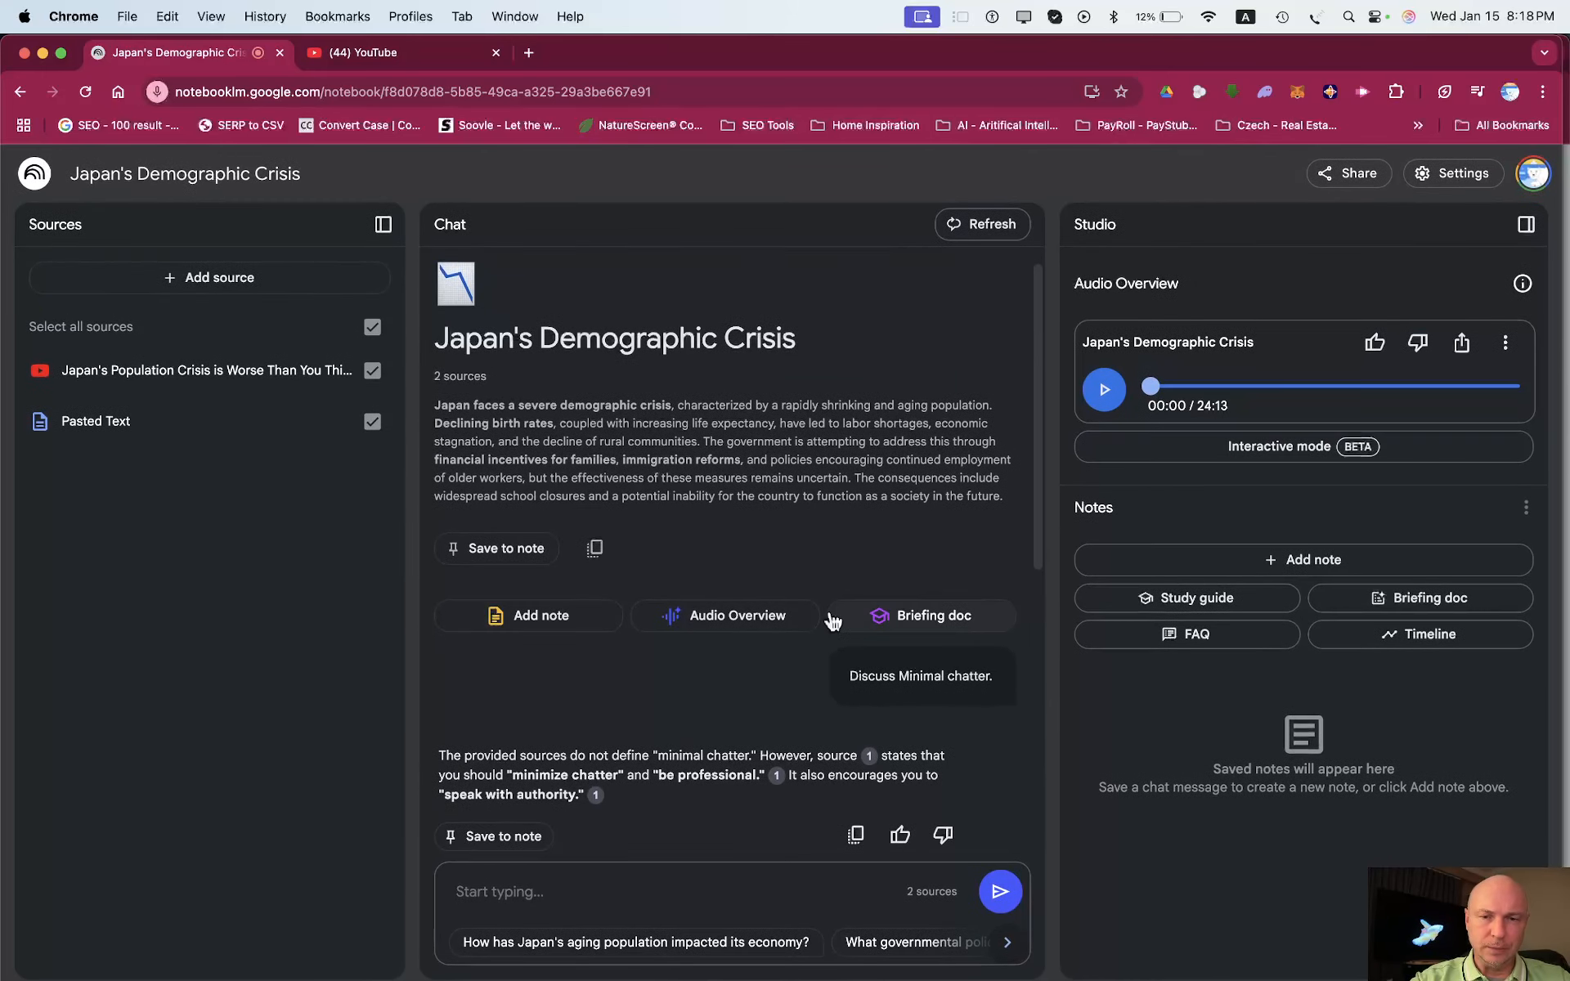
scroll(722, 610, down, 10)
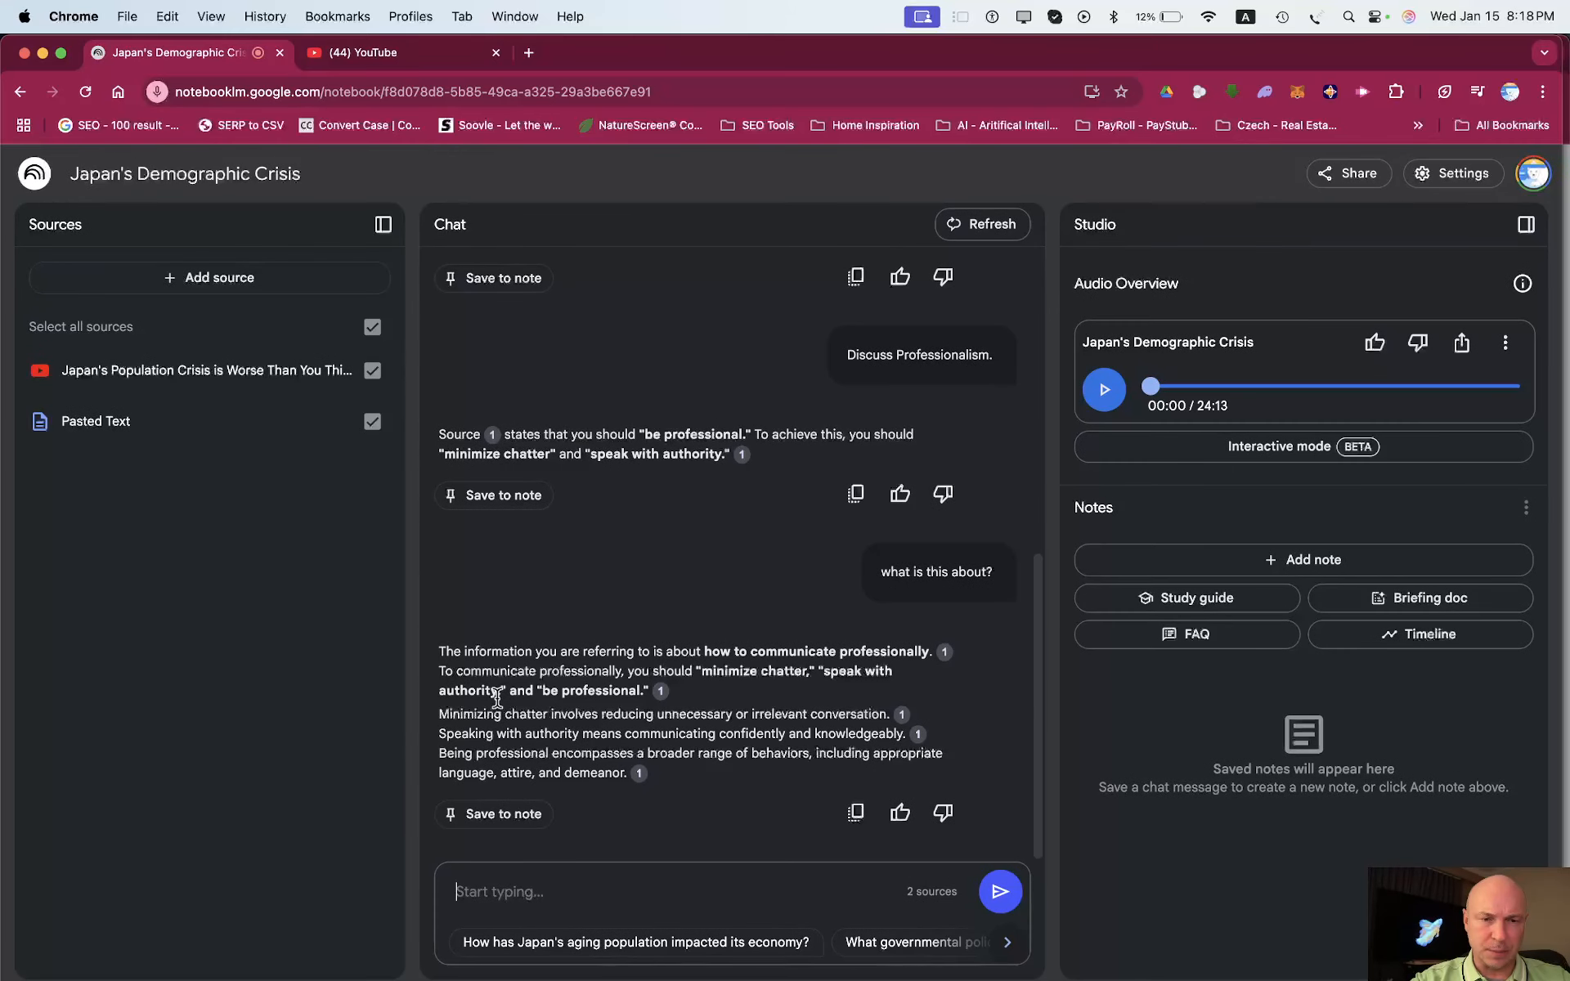
scroll(675, 655, up, 10)
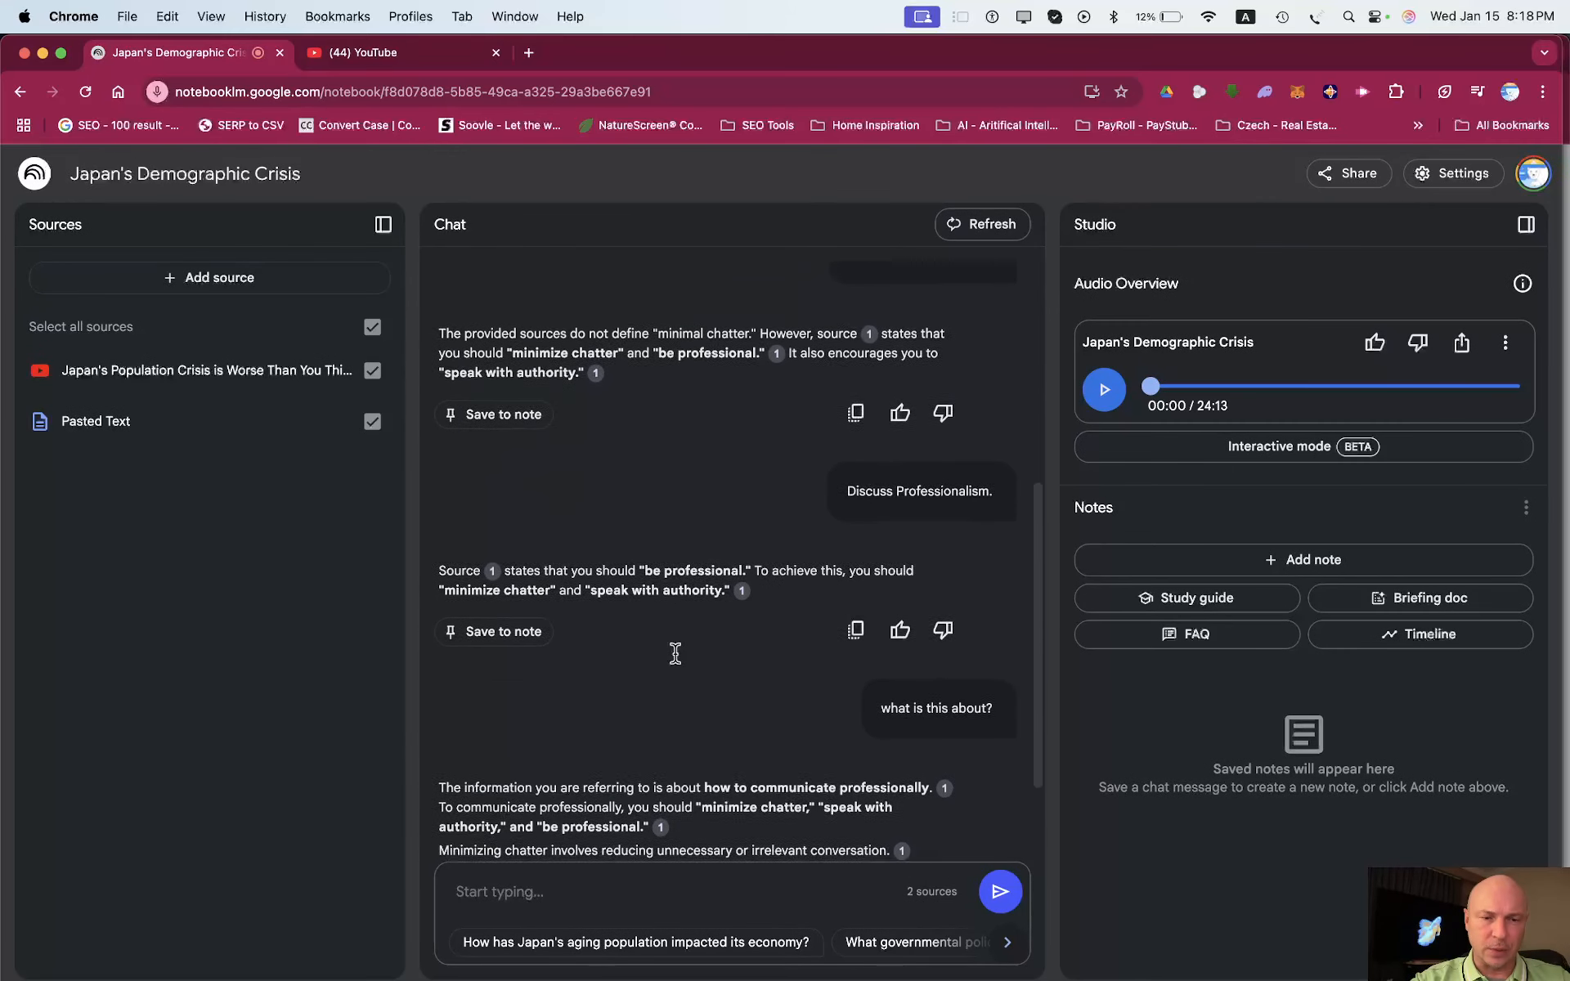
Ask the chat the suggested question "How has Japan's aging population impacted its economy?" and review the answer.
click(596, 947)
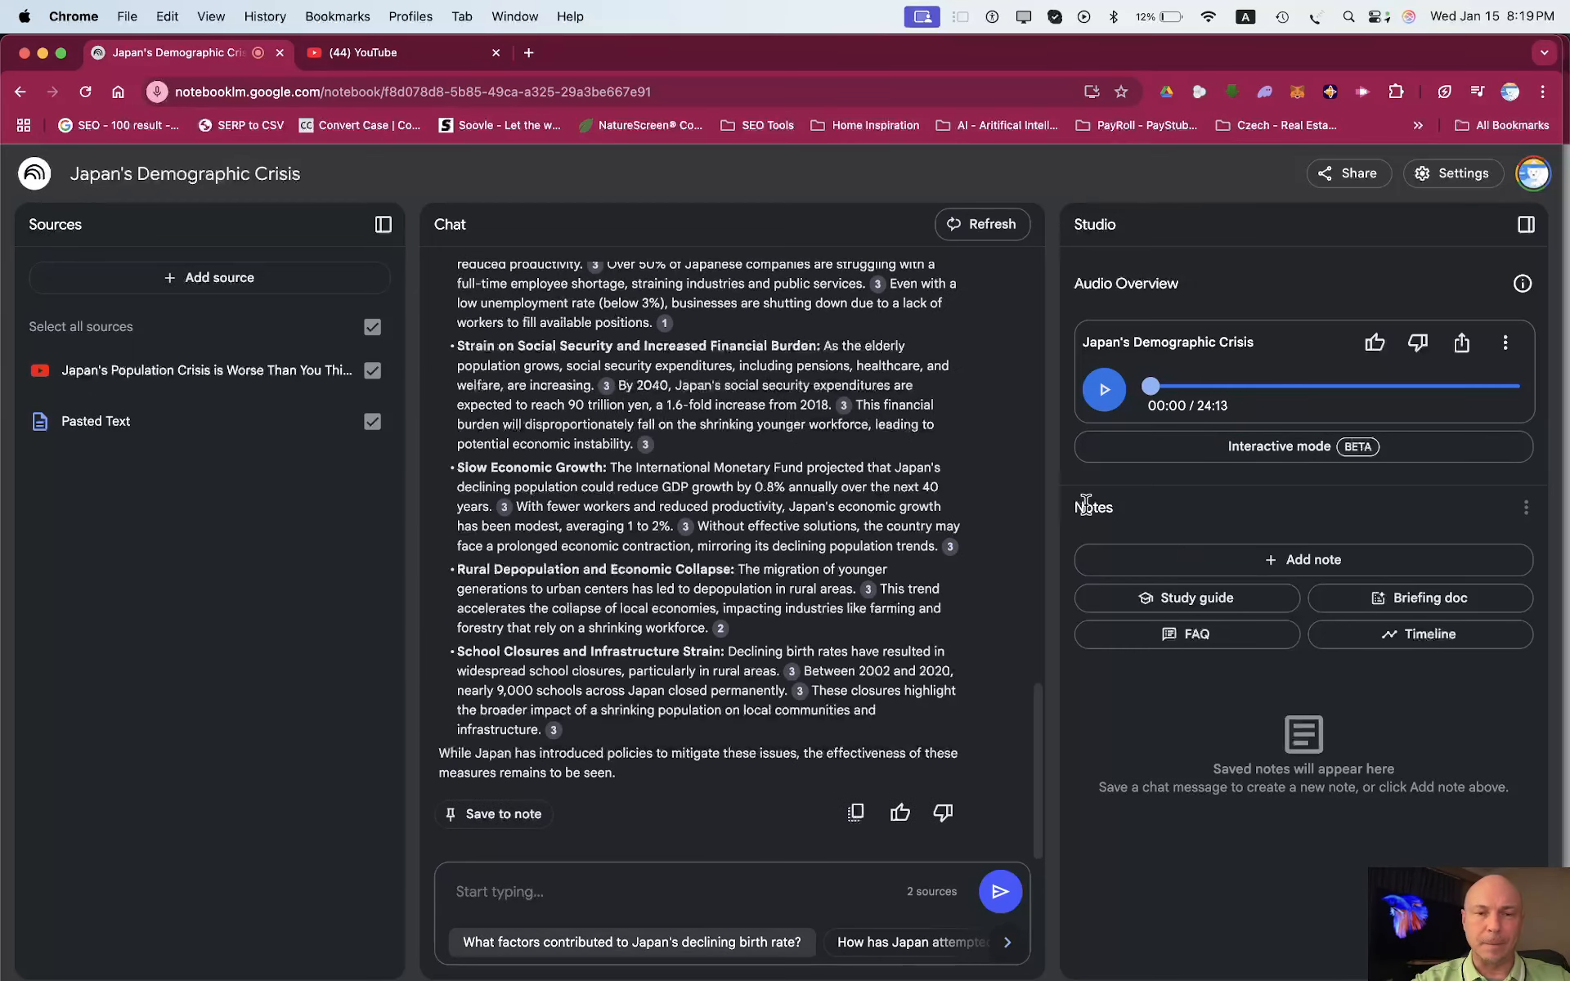
scroll(640, 544, up, 5)
scroll(640, 544, down, 5)
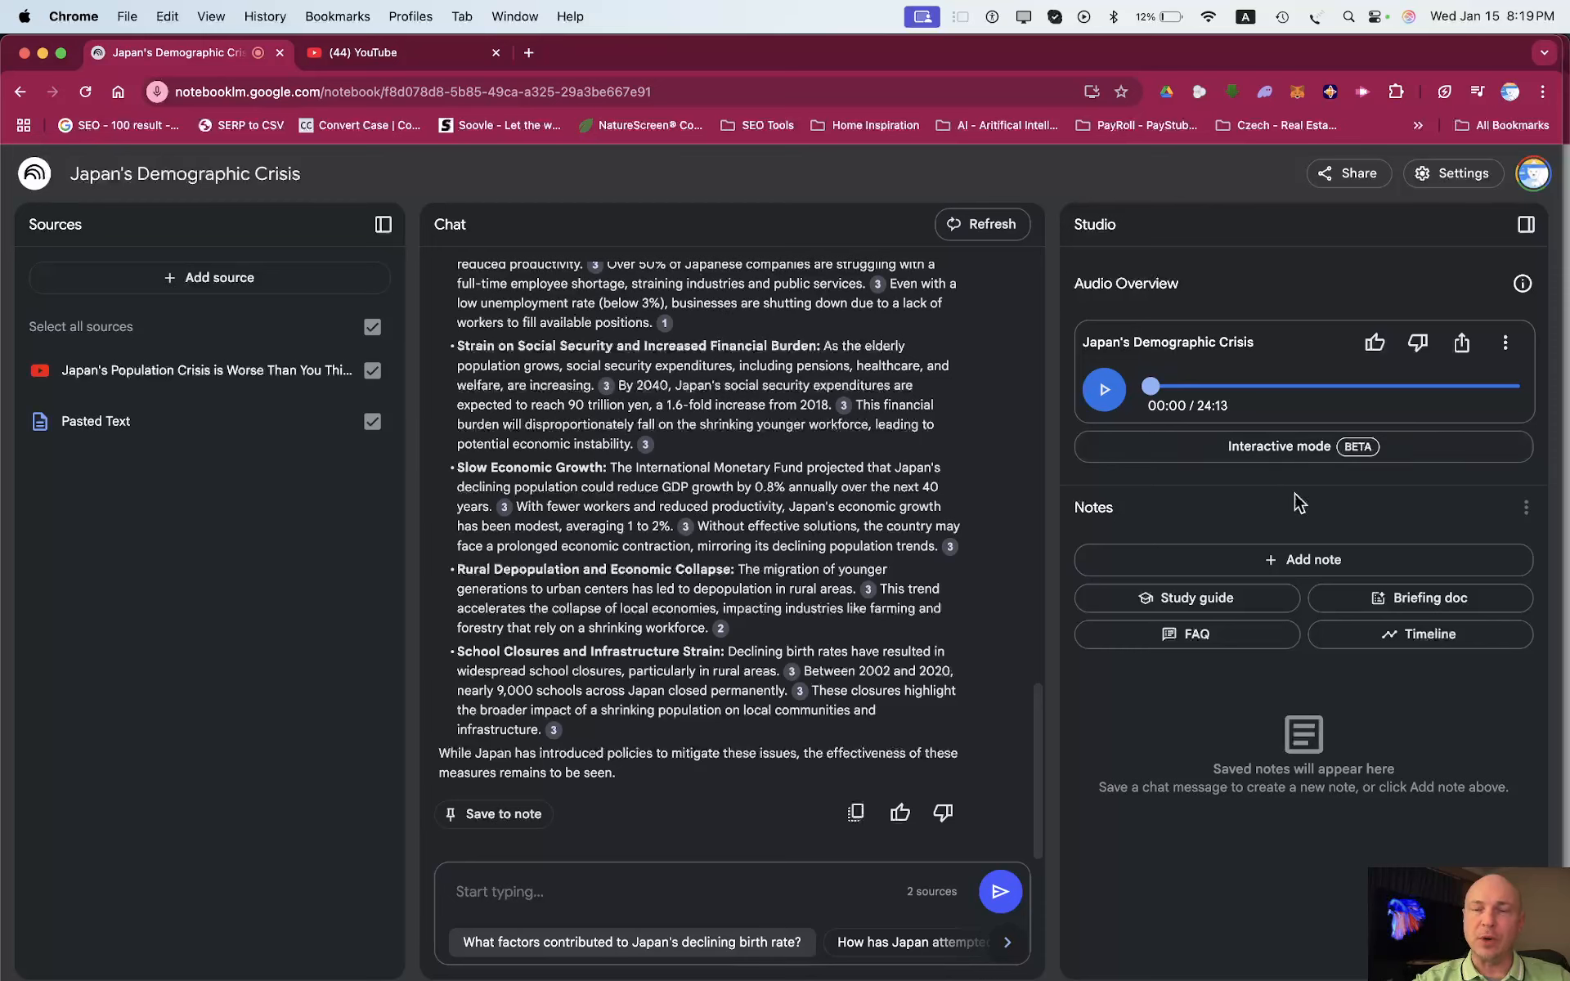
Listen to the opening of the Japan's Demographic Crisis audio overview and pause it, dismissing the low-battery notification.
click(1104, 393)
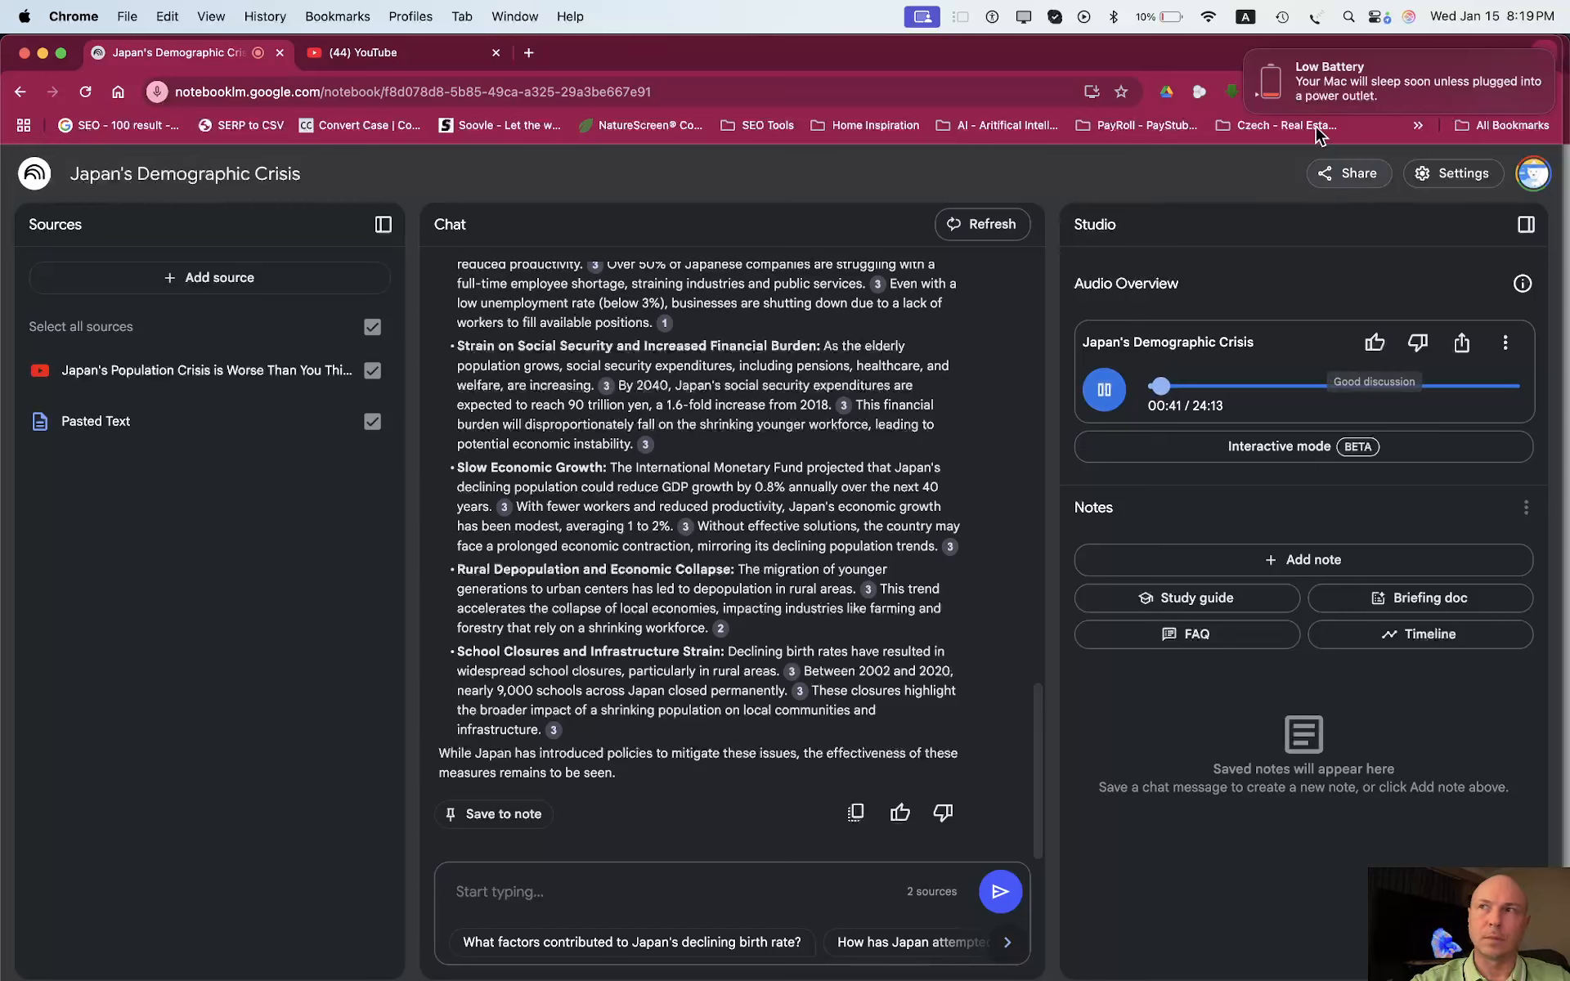
click(1247, 54)
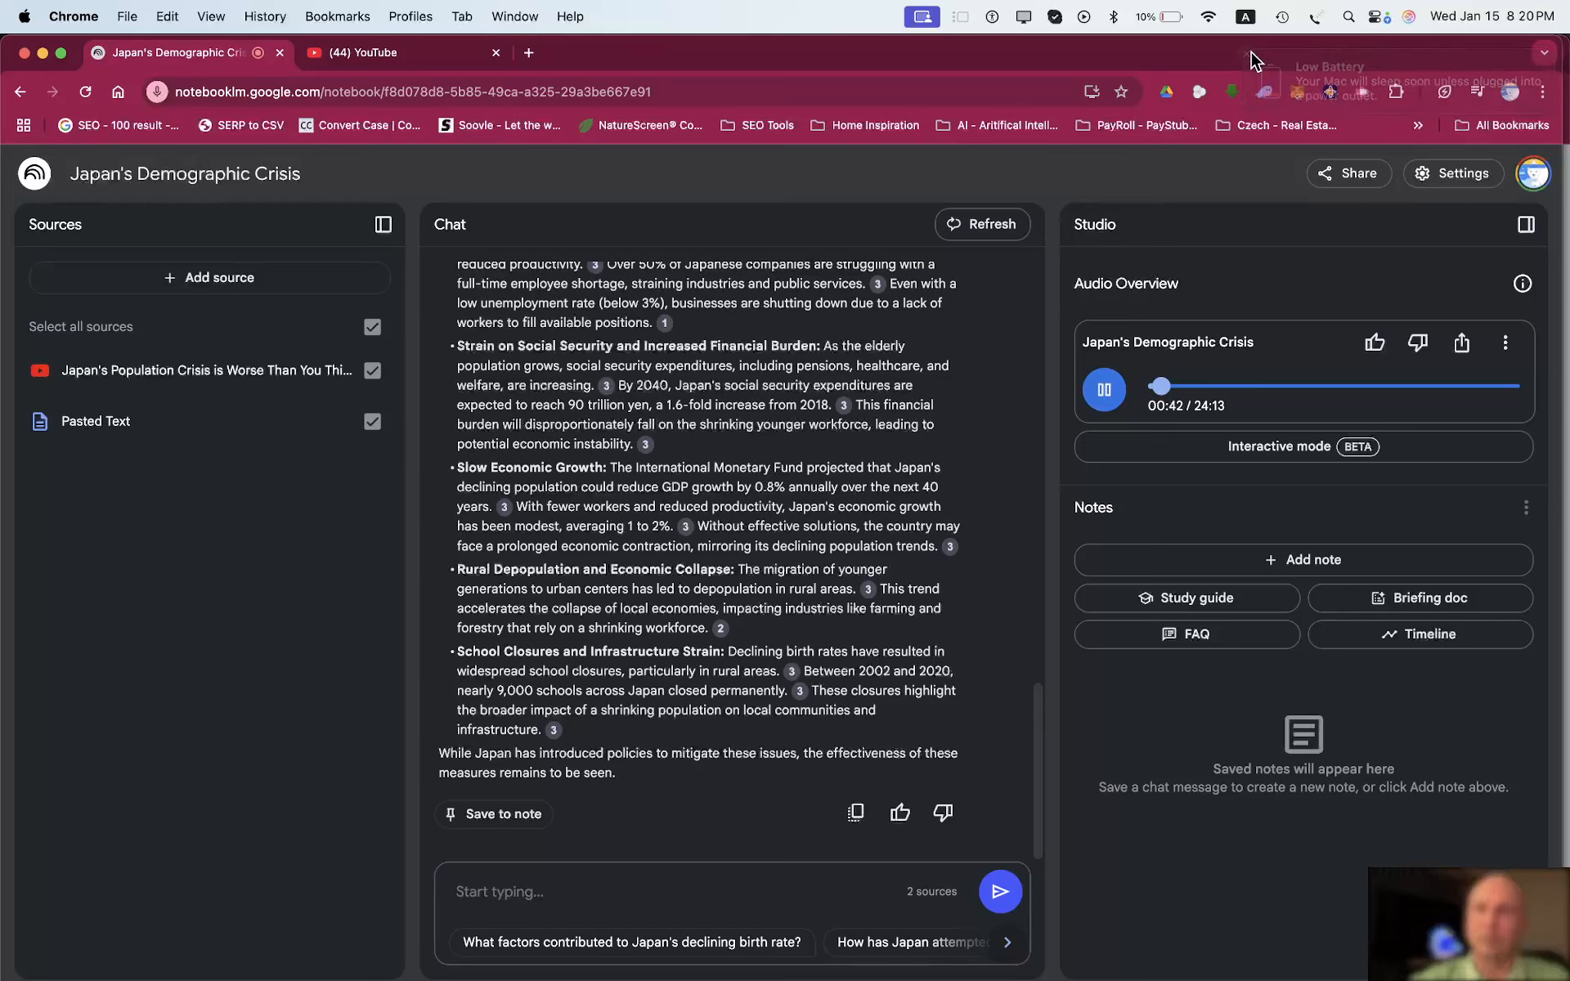
click(1106, 400)
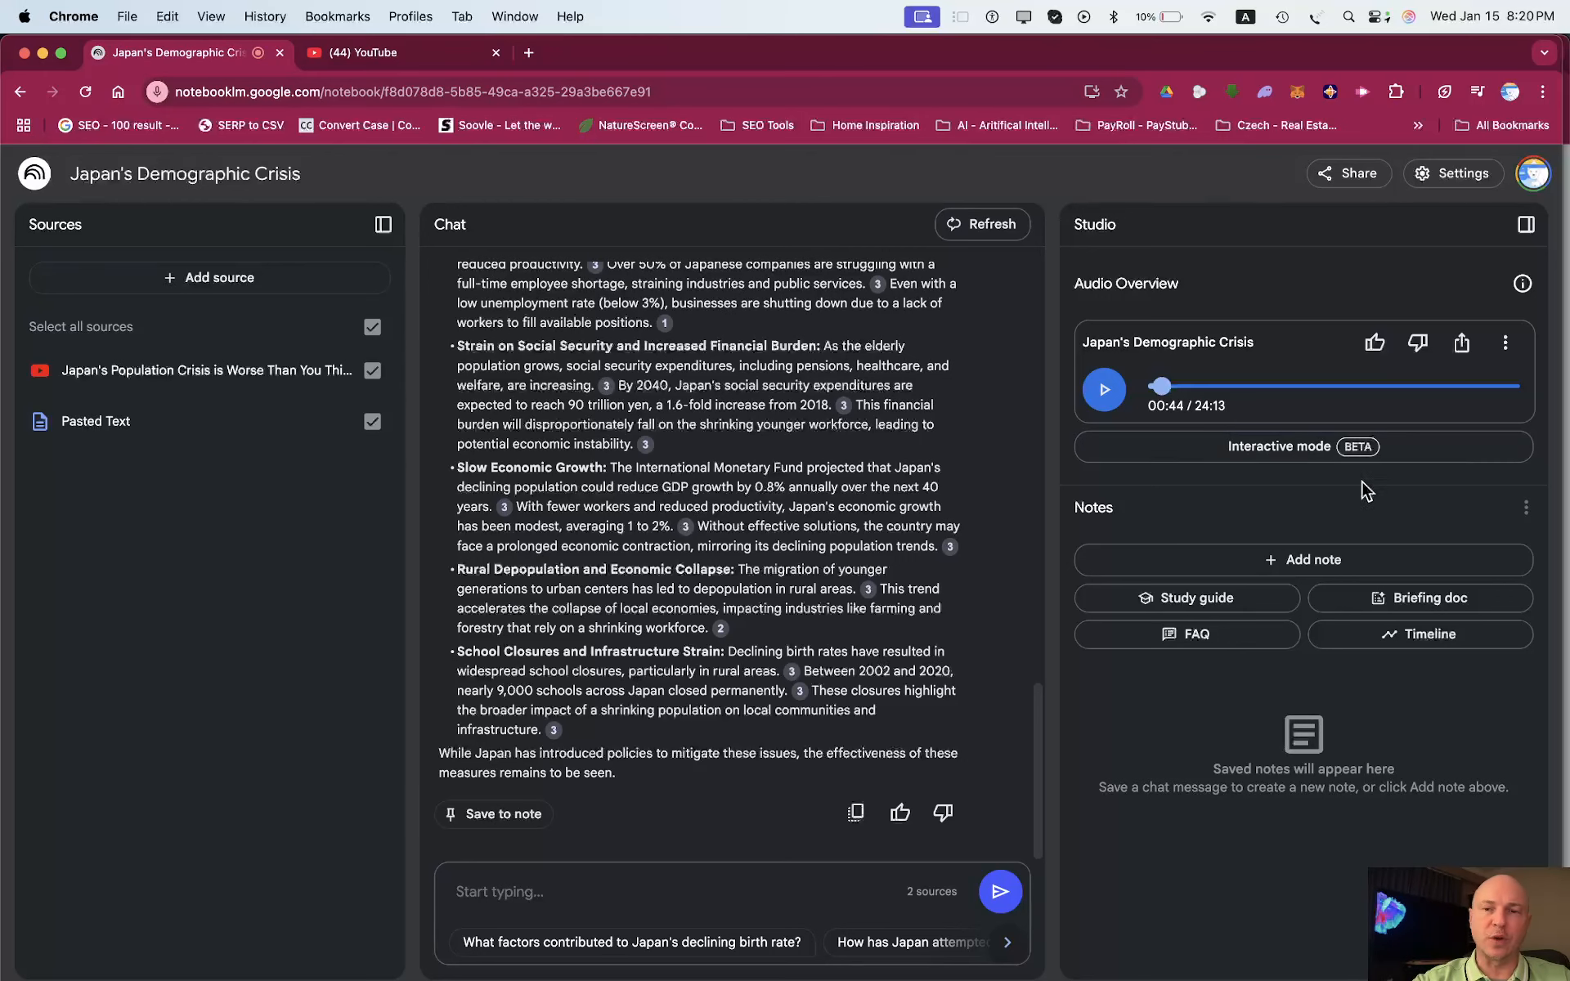
Open the audio overview in interactive mode and start playback while looking through the aging-population answer.
click(1343, 454)
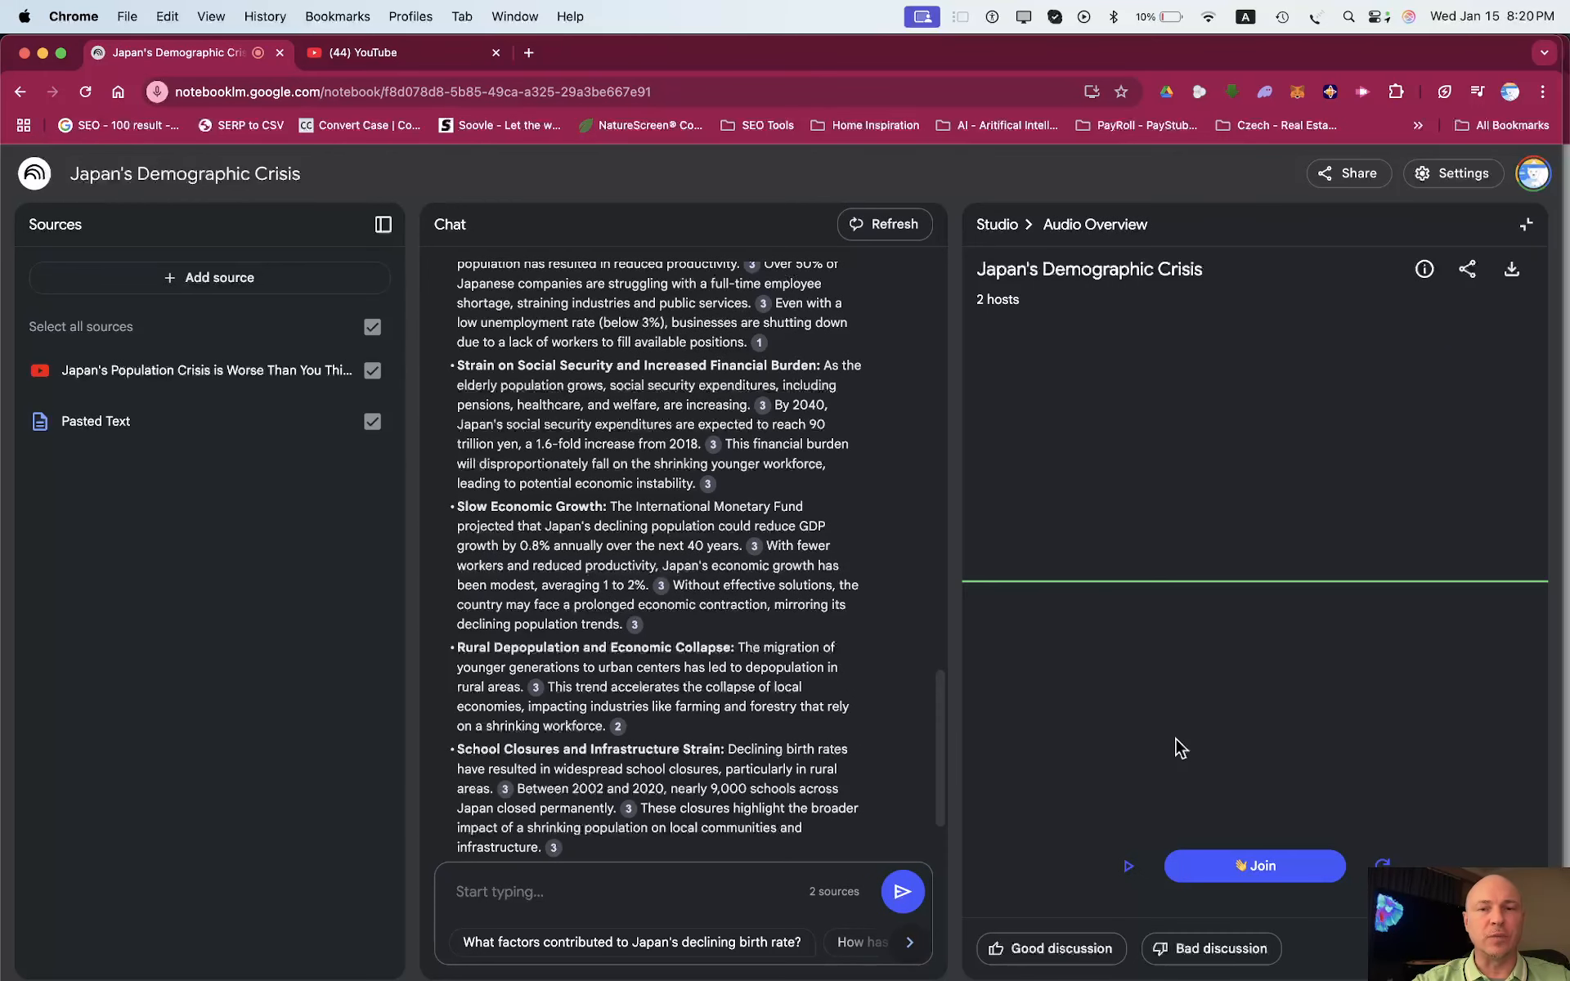
click(1131, 869)
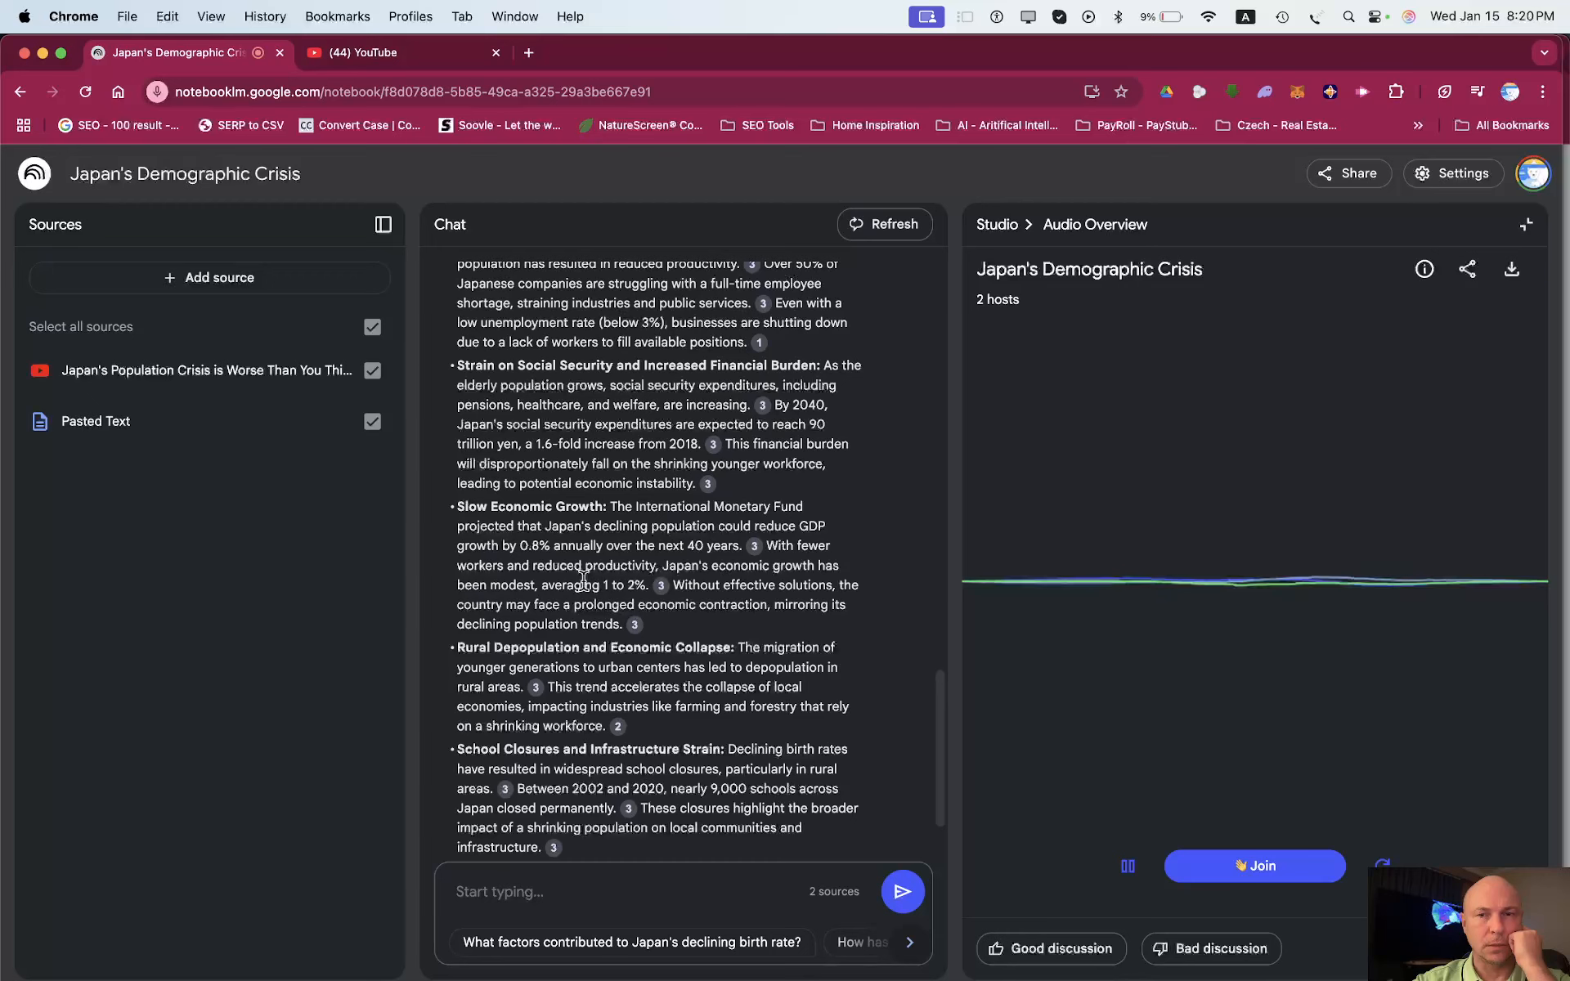
scroll(583, 580, up, 10)
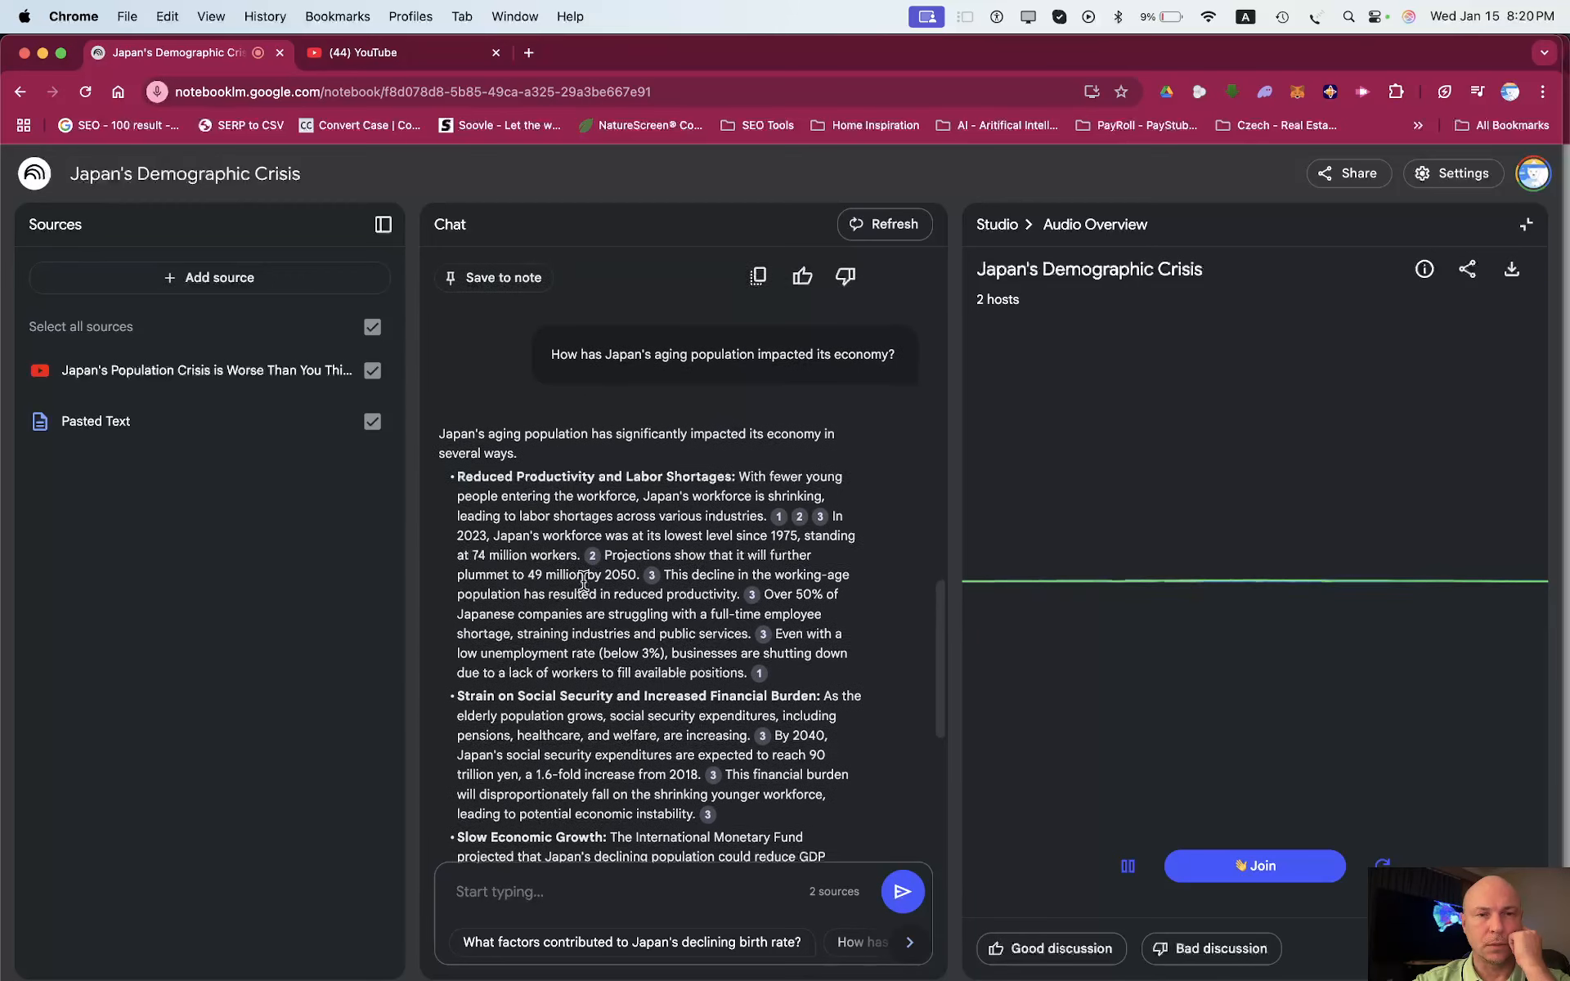
scroll(583, 579, down, 12)
scroll(583, 580, down, 2)
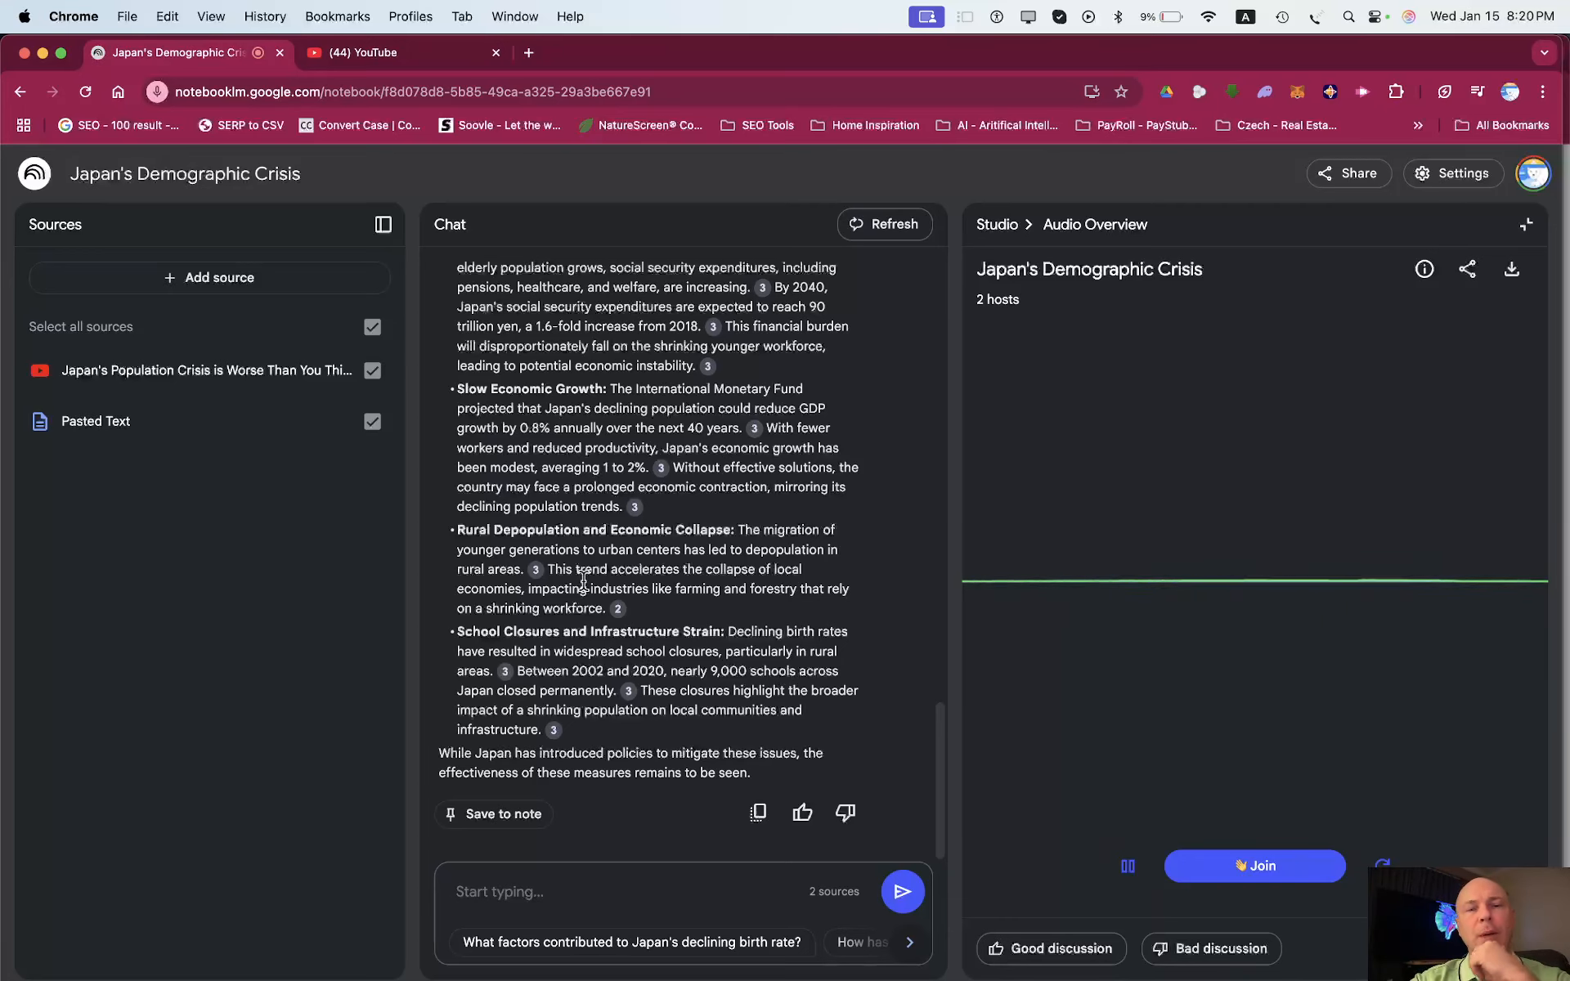
scroll(617, 439, up, 5)
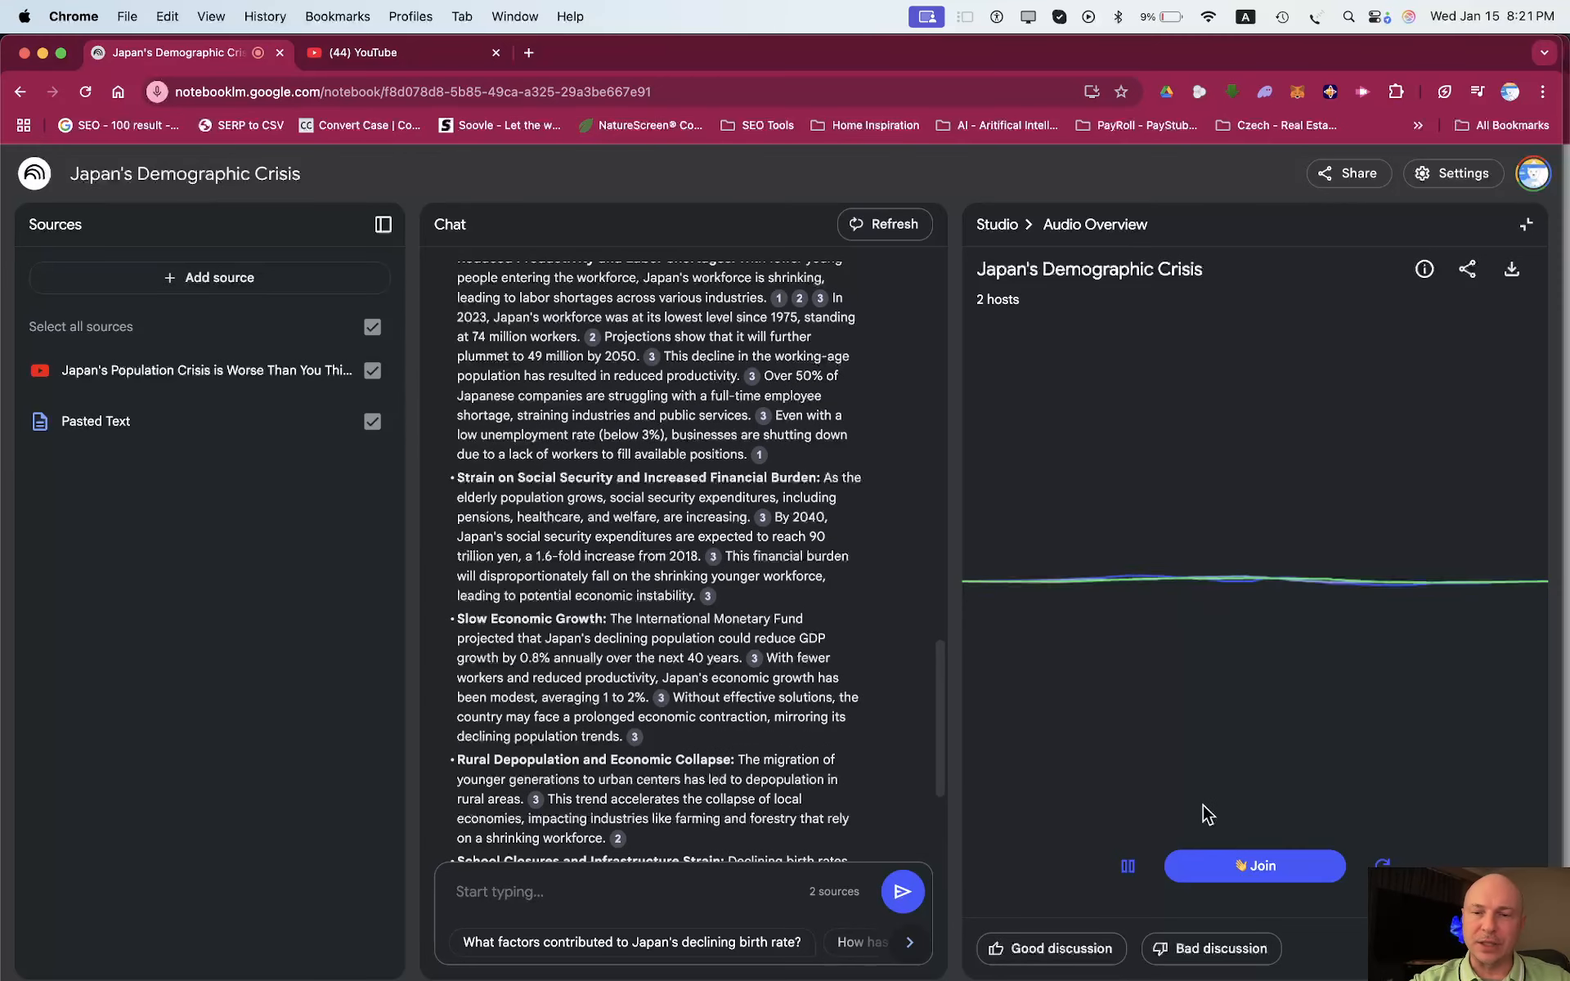
Join the hosts' conversation, highlight the chat answer's "Rural Depopulation and Economic Collapse:" heading and join the conversation again.
click(1246, 870)
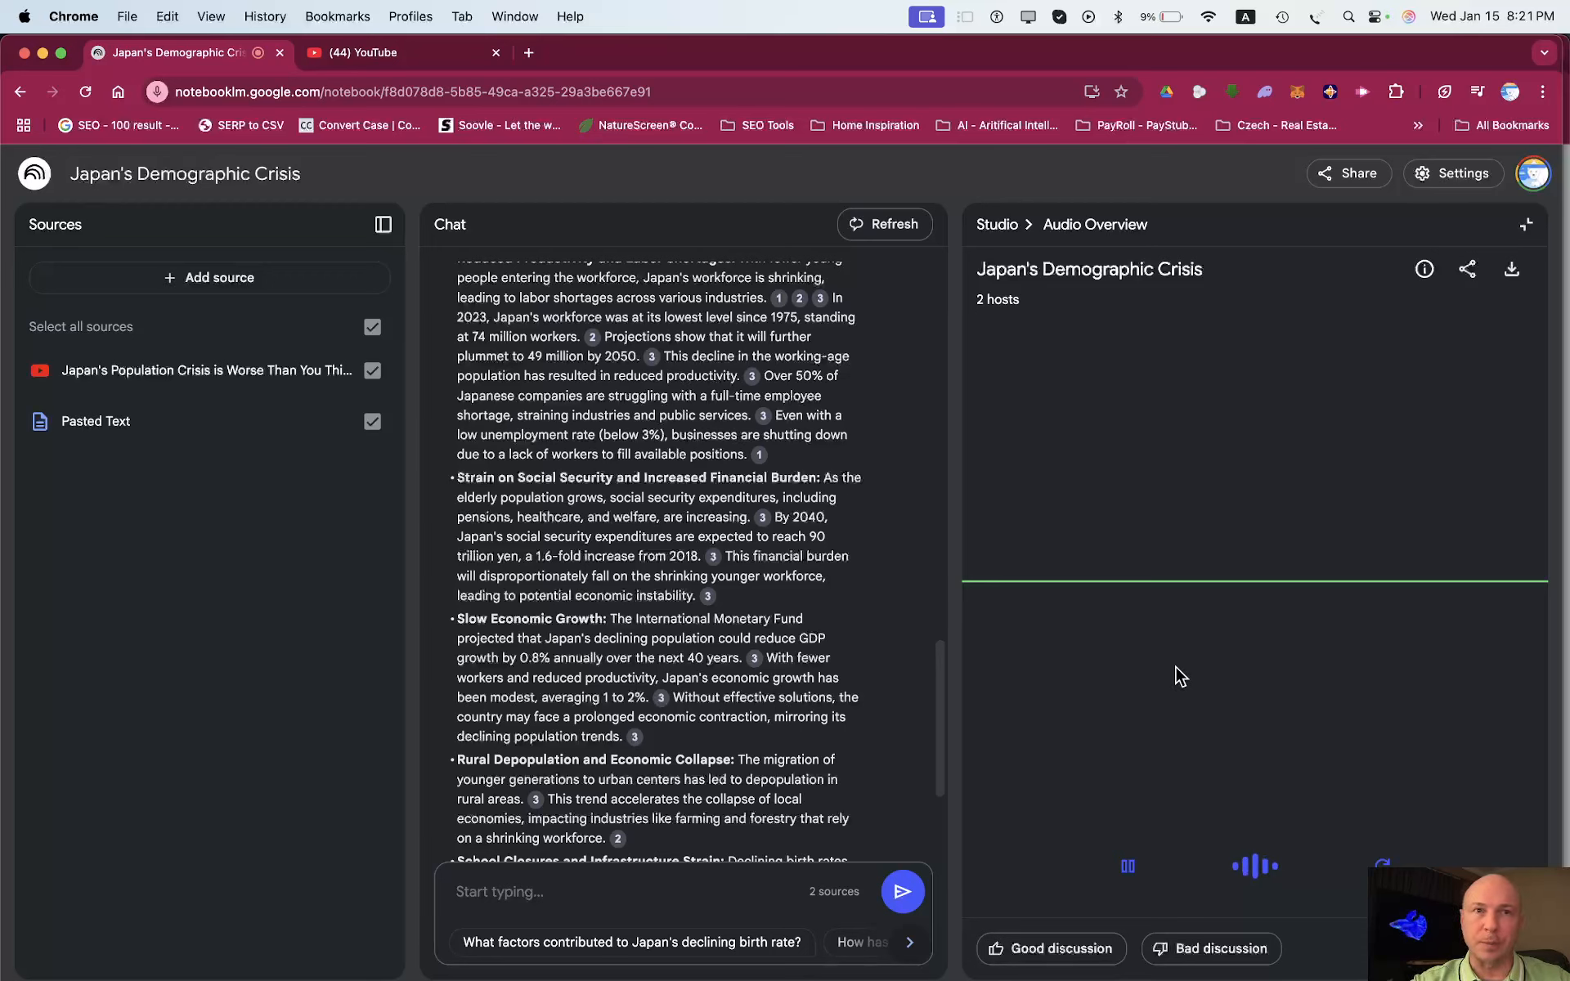
scroll(599, 484, down, 5)
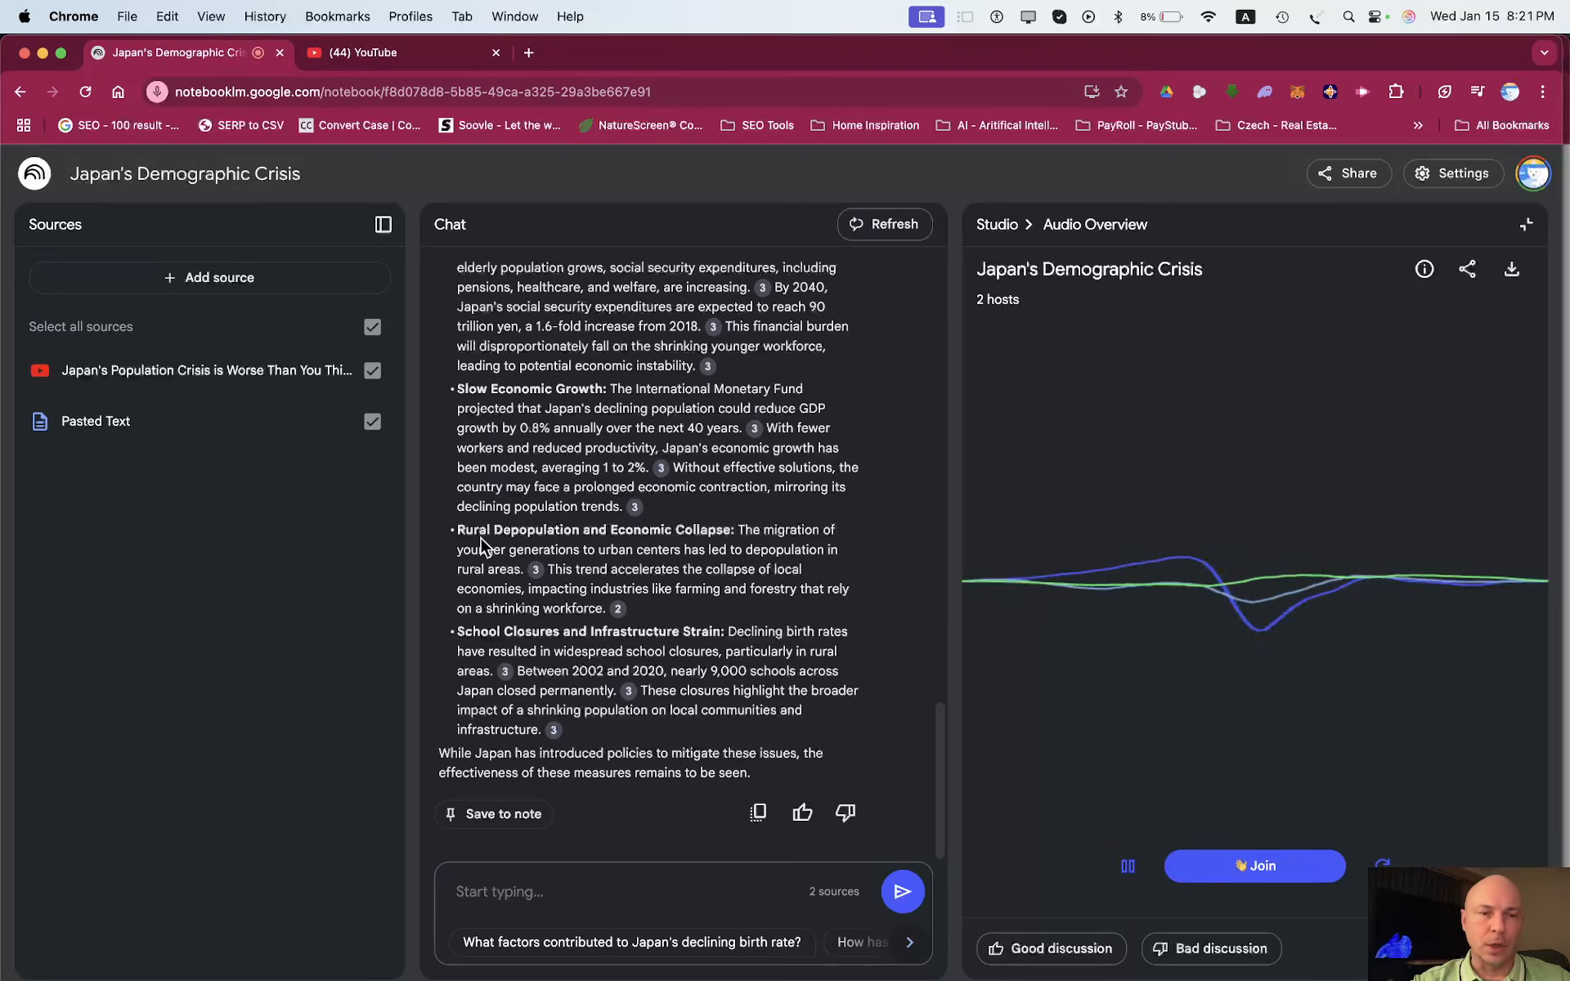
drag(456, 530, 739, 532)
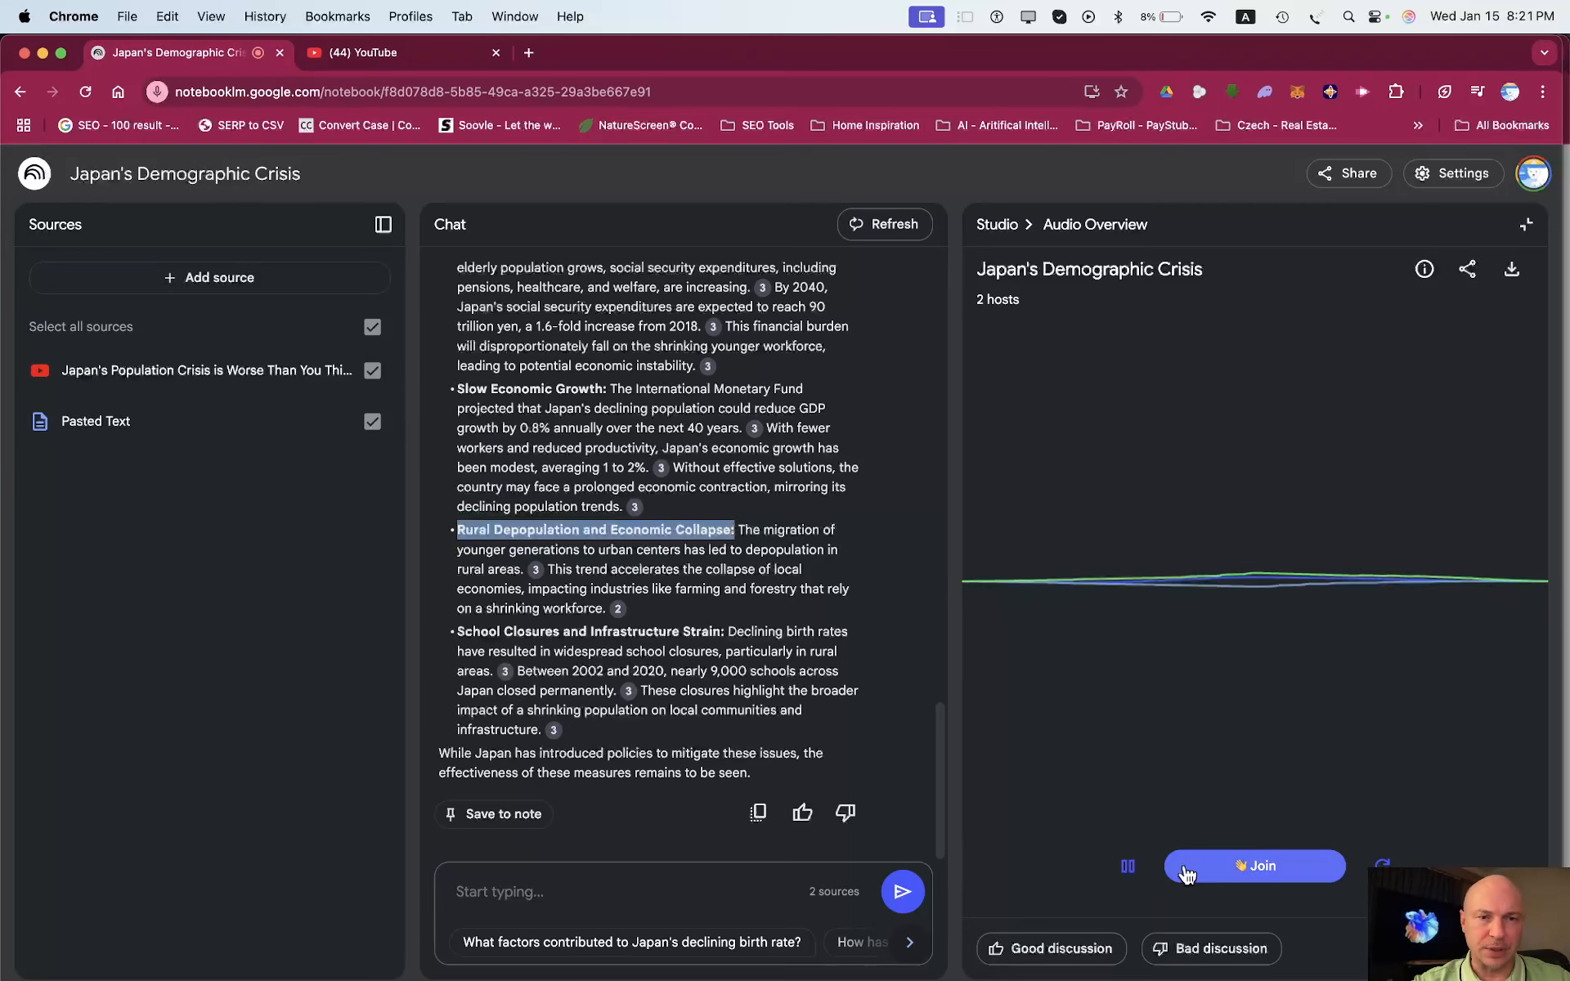
click(1254, 874)
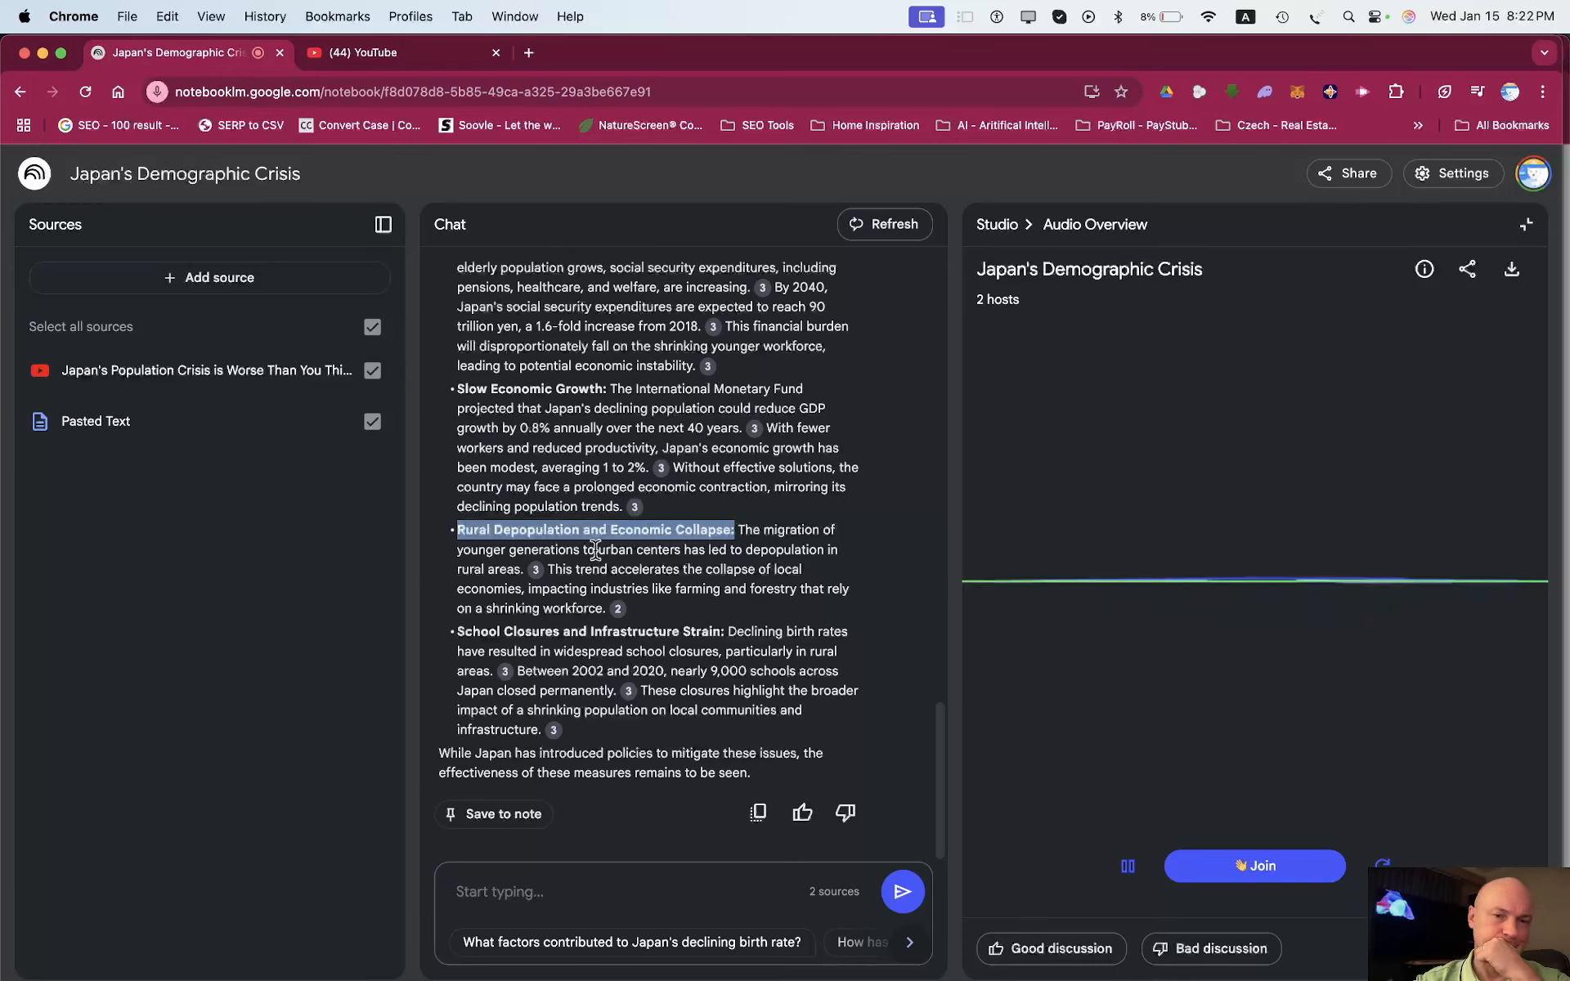
Clear the text highlight, review the aging-population answer's points and join the hosts' conversation once more.
right_click(645, 590)
click(597, 557)
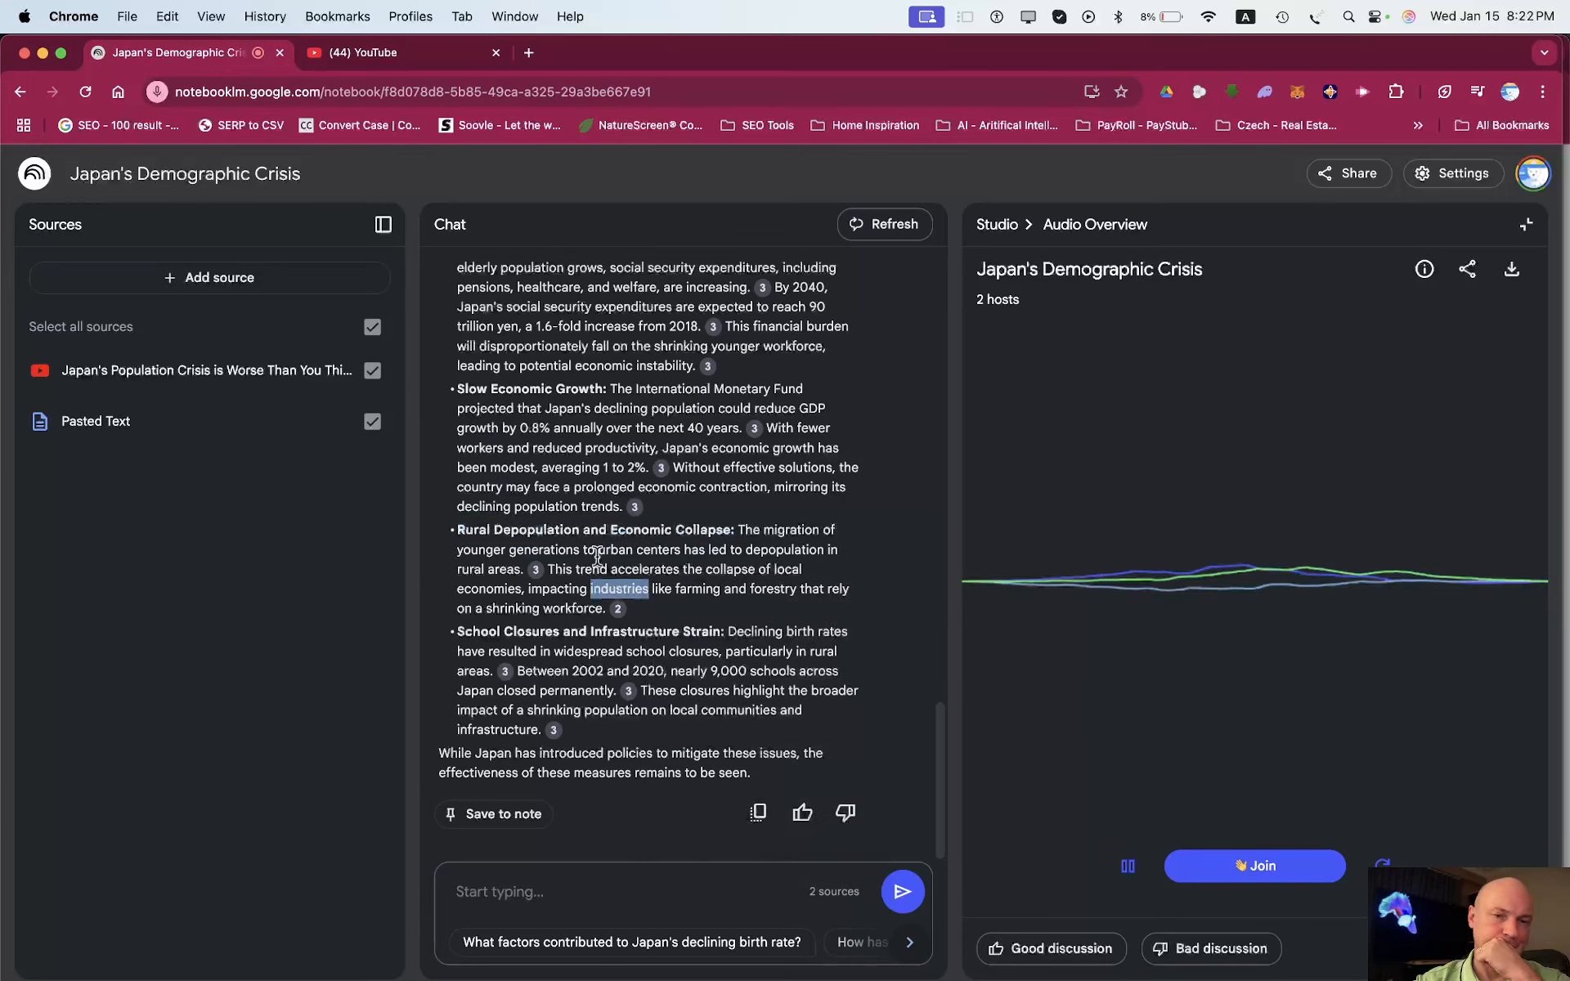
click(597, 557)
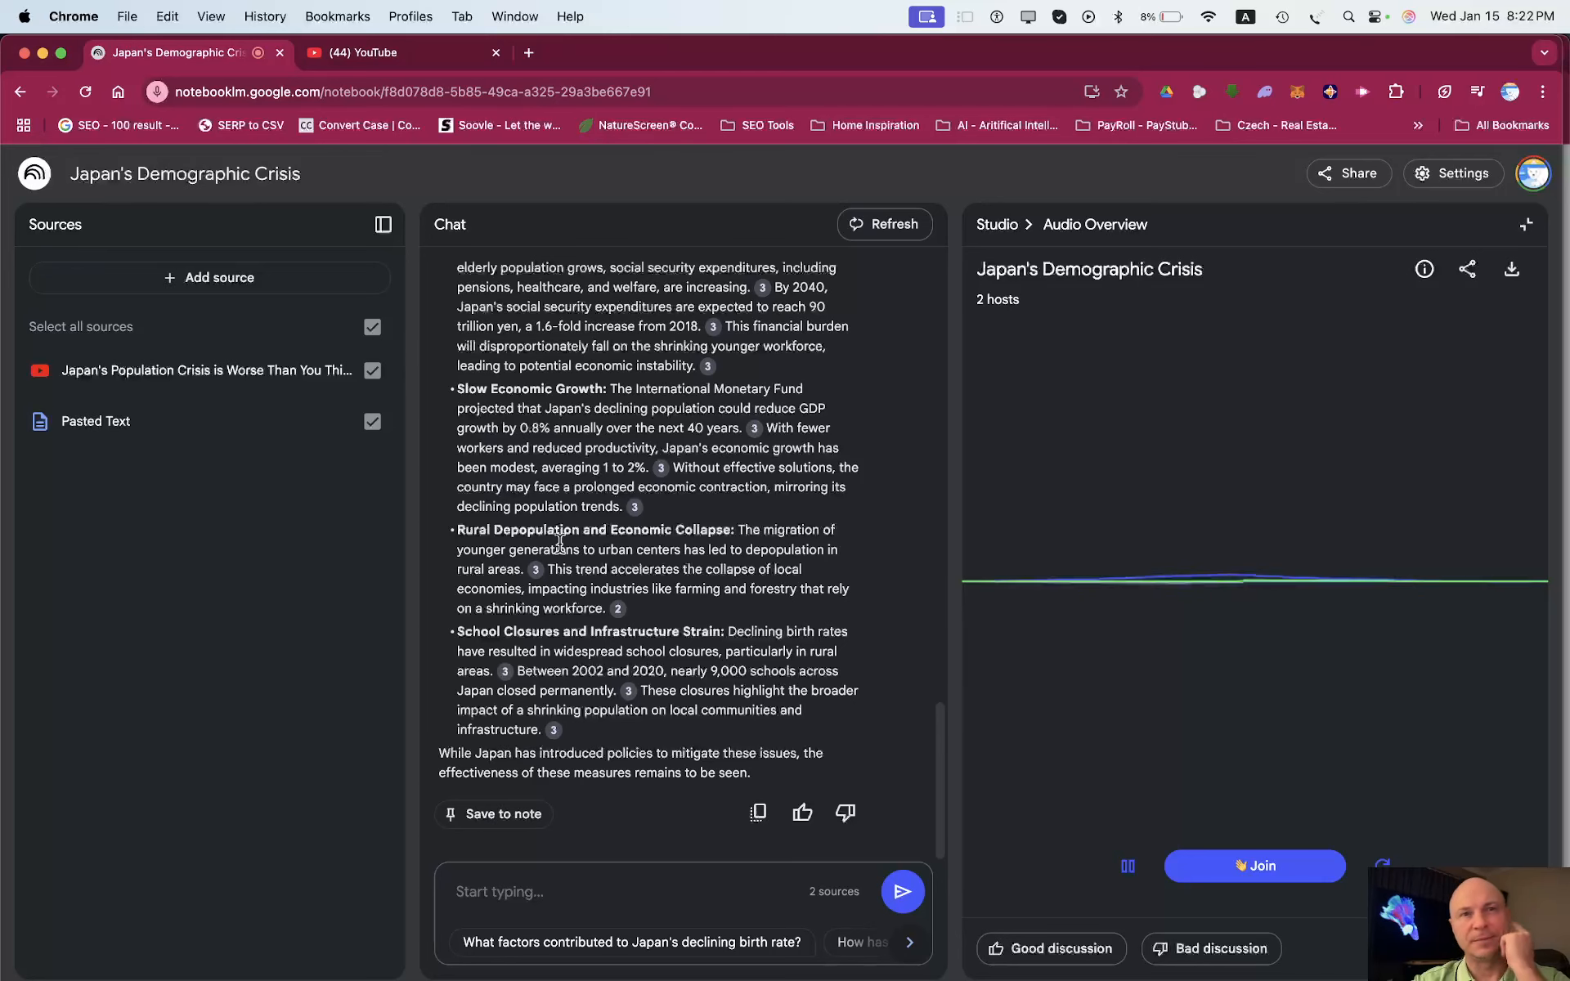
scroll(620, 546, up, 5)
scroll(620, 545, up, 1)
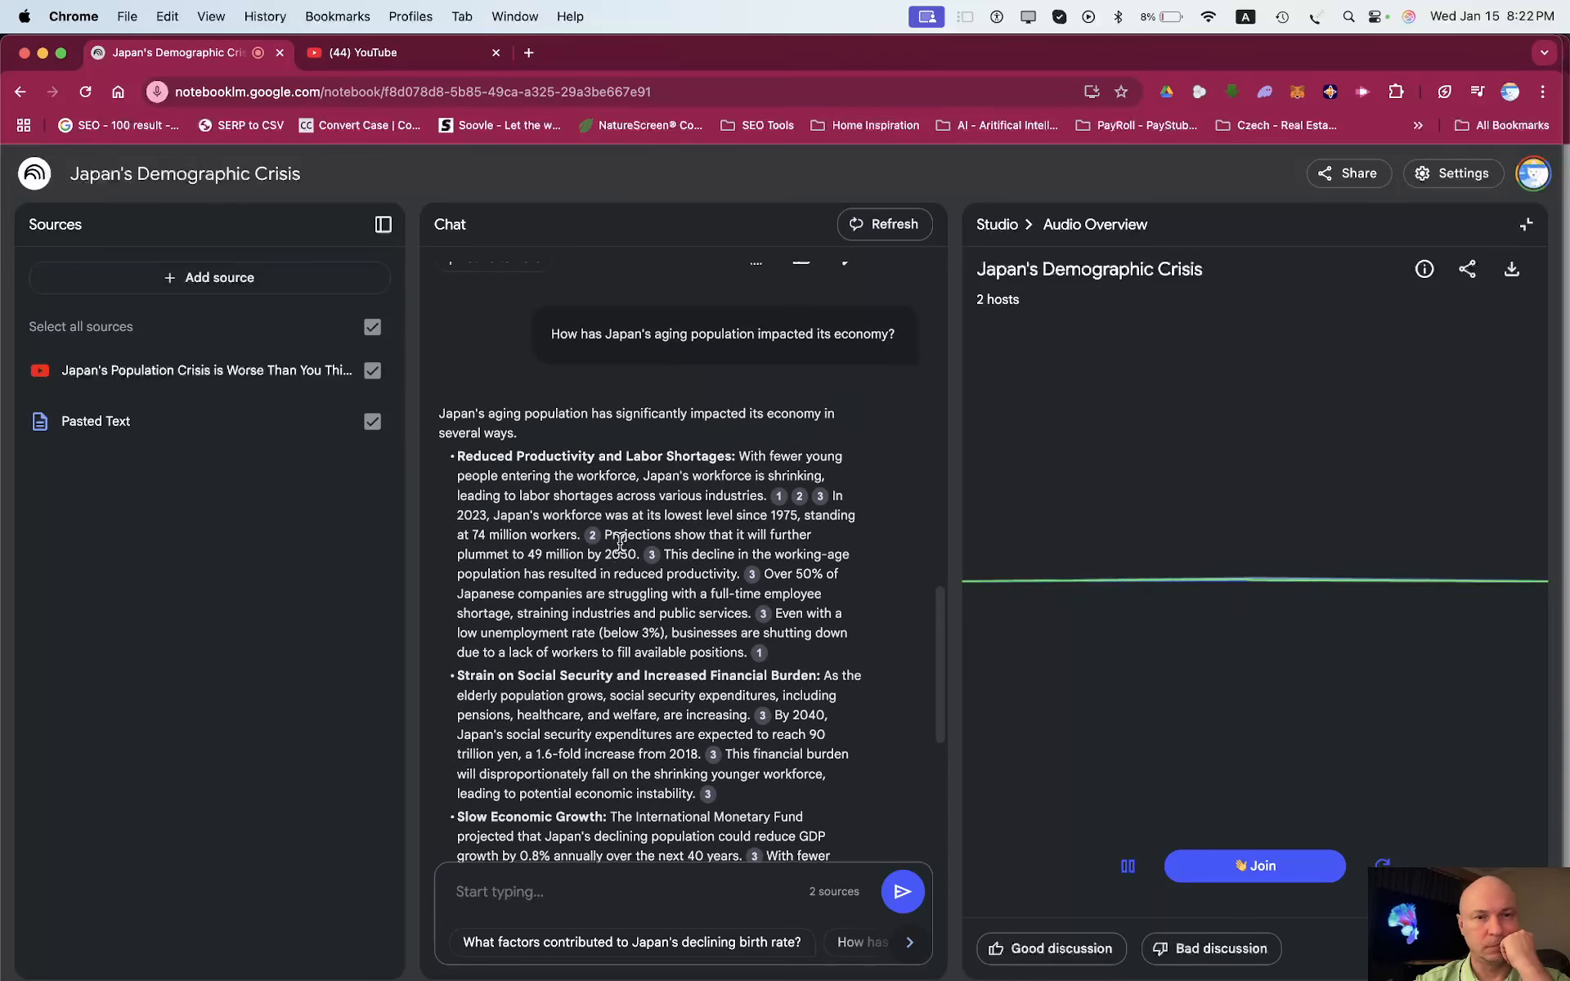
scroll(621, 548, down, 1)
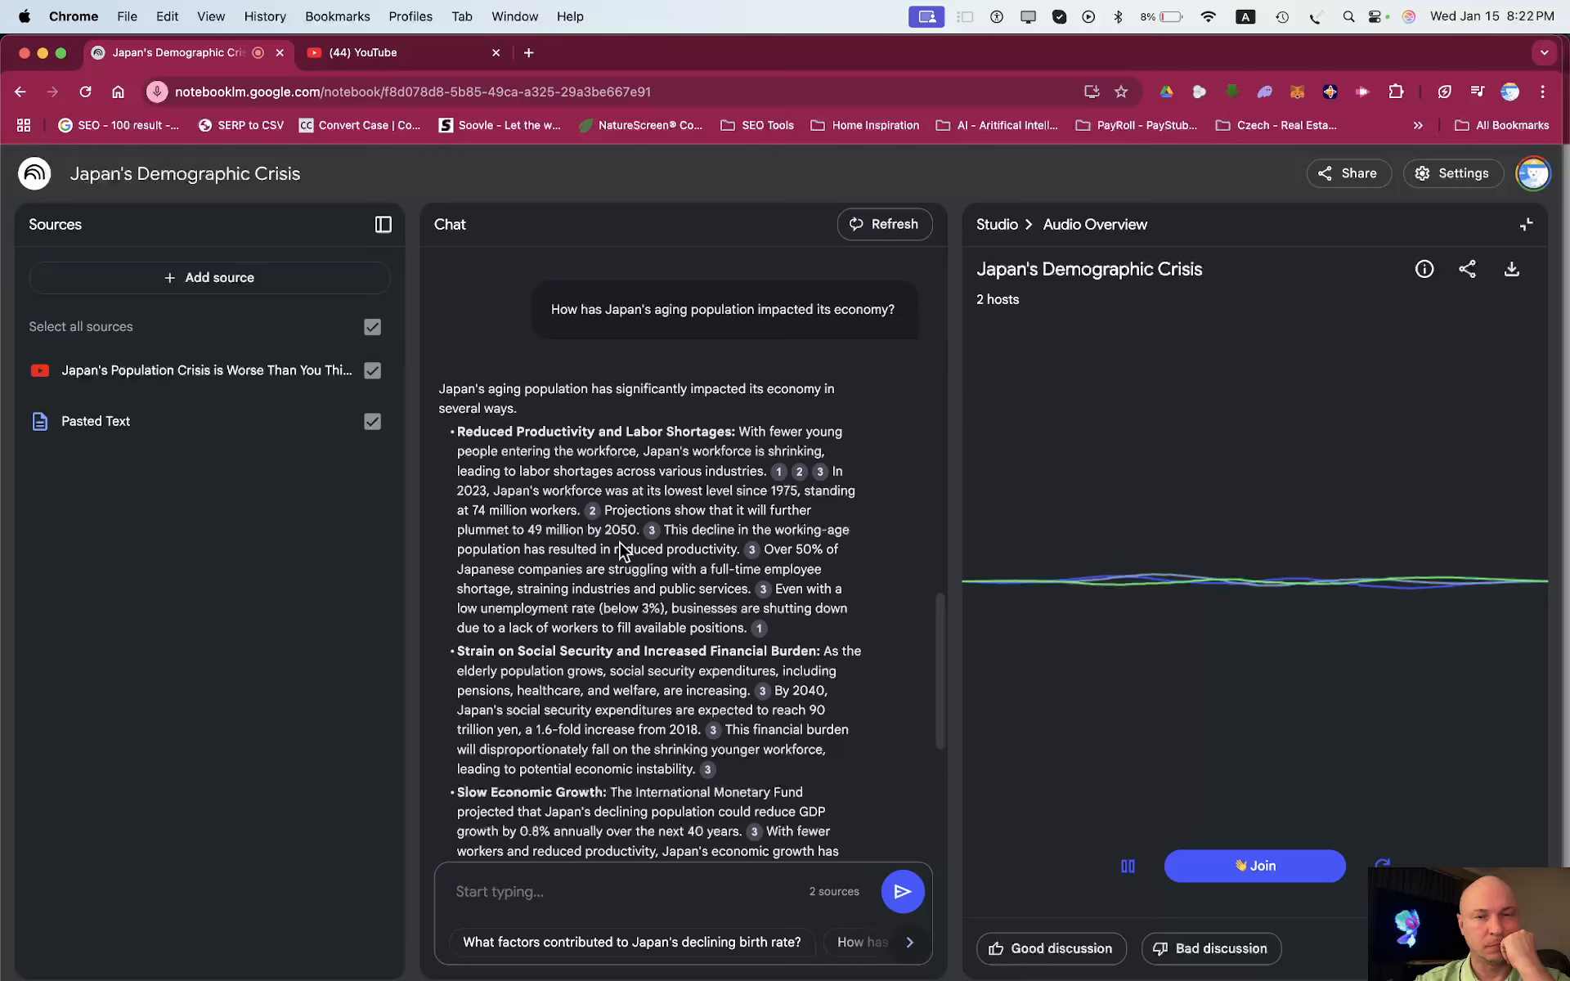
scroll(620, 548, down, 5)
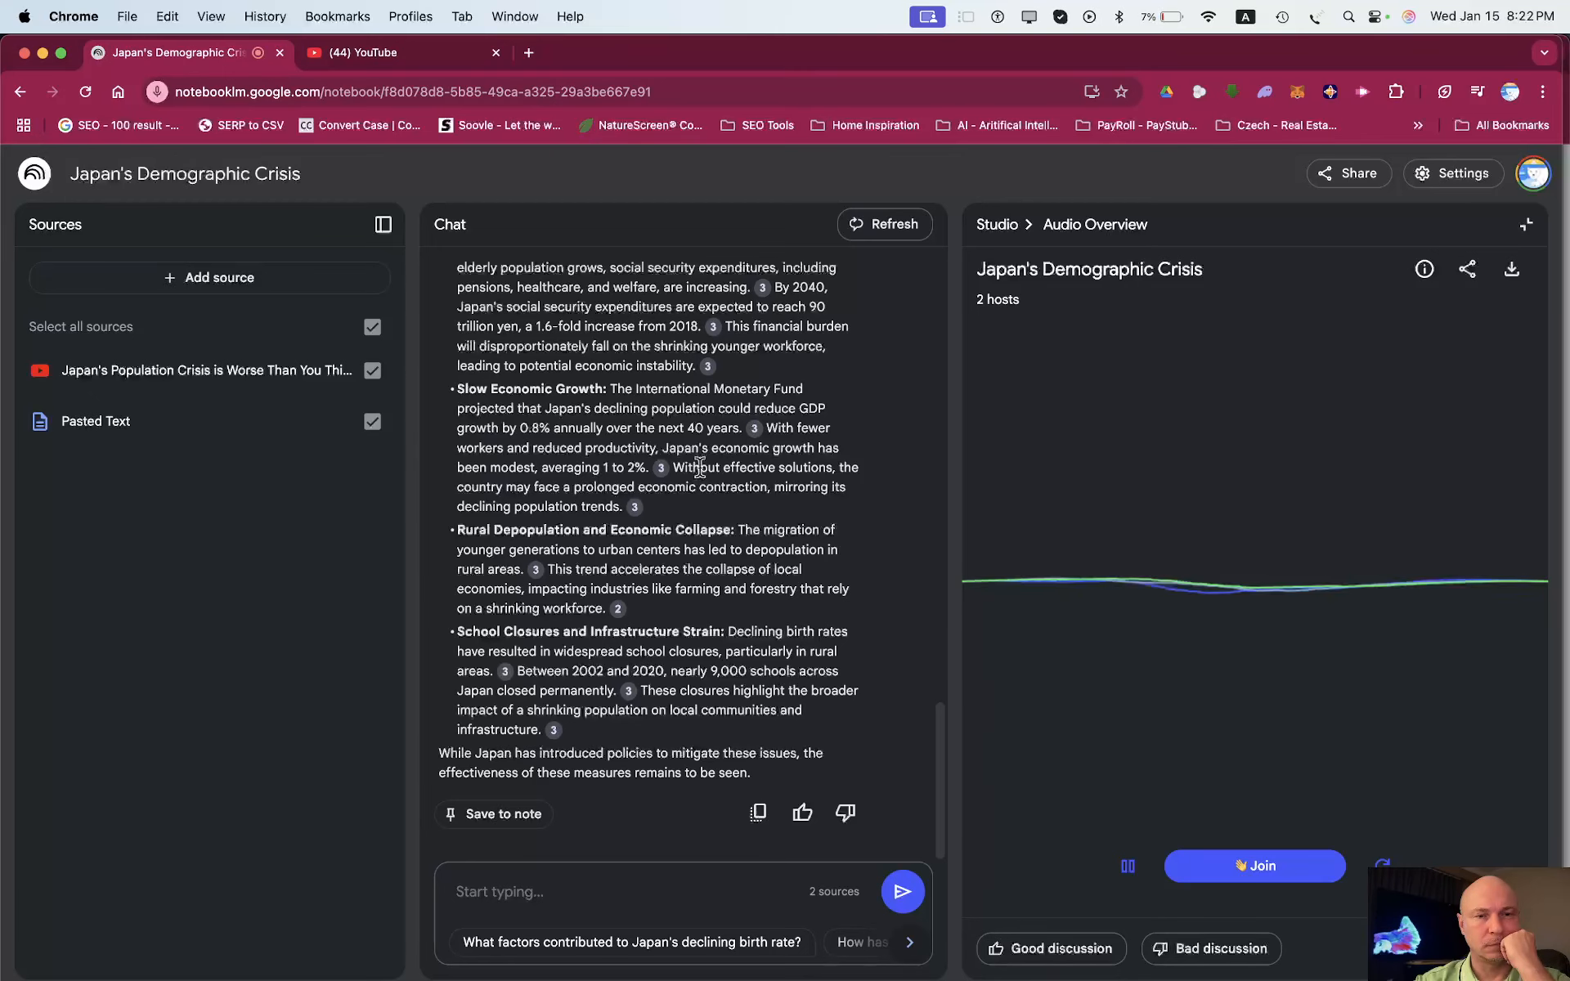
scroll(699, 470, up, 5)
scroll(699, 475, down, 5)
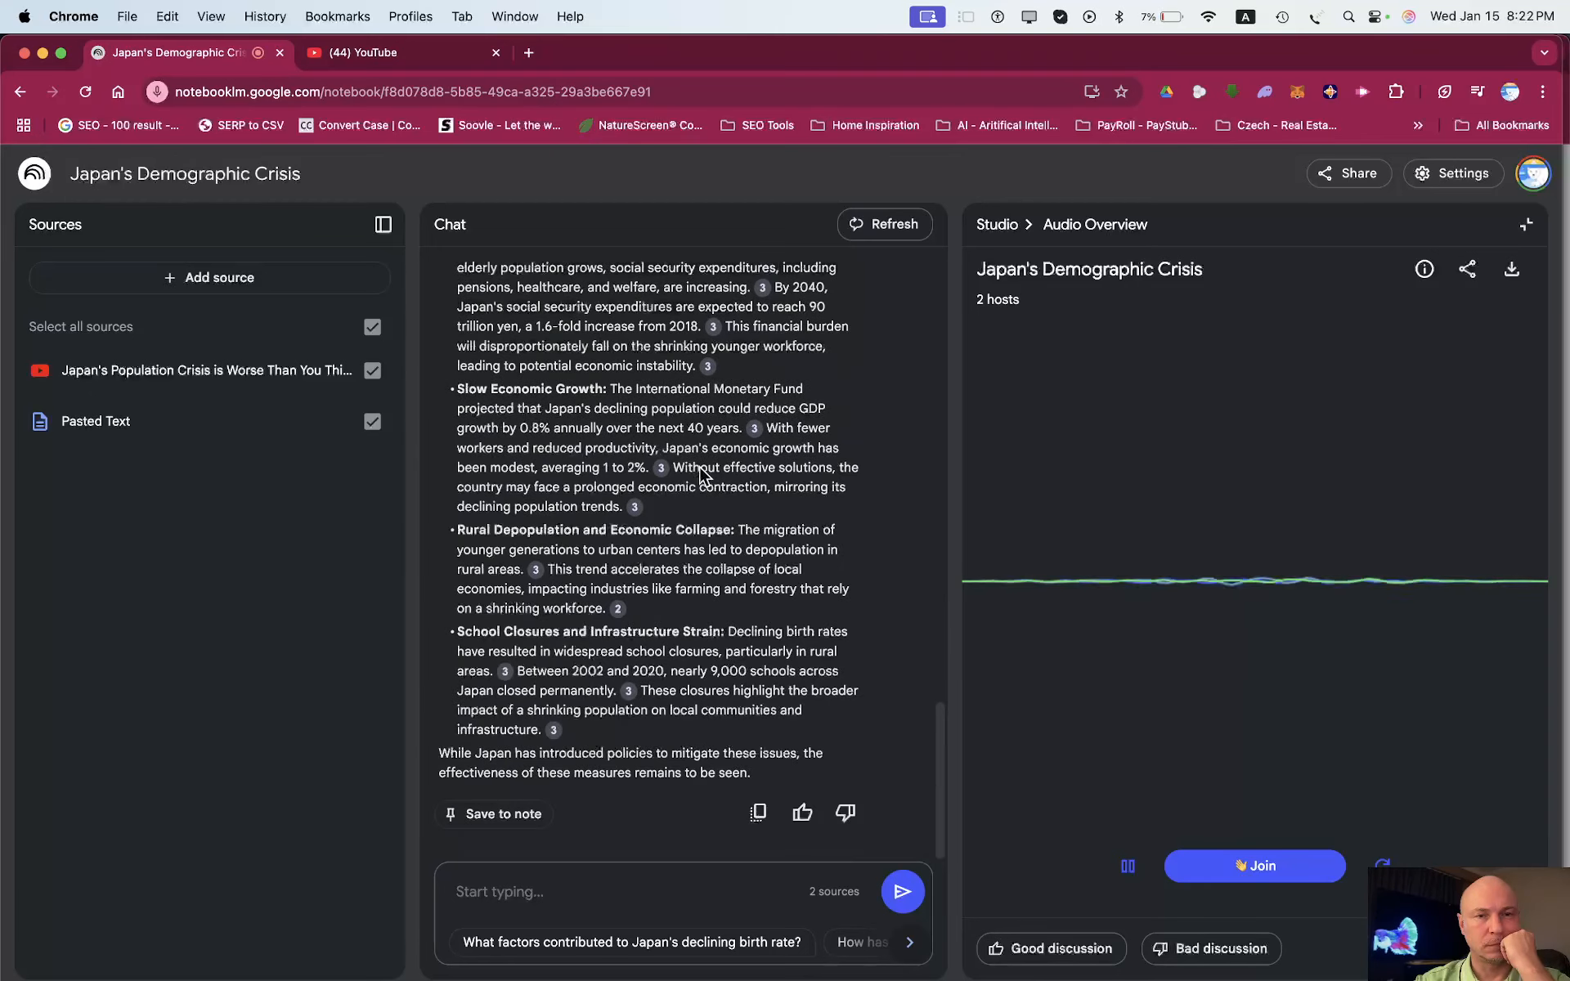
click(1266, 873)
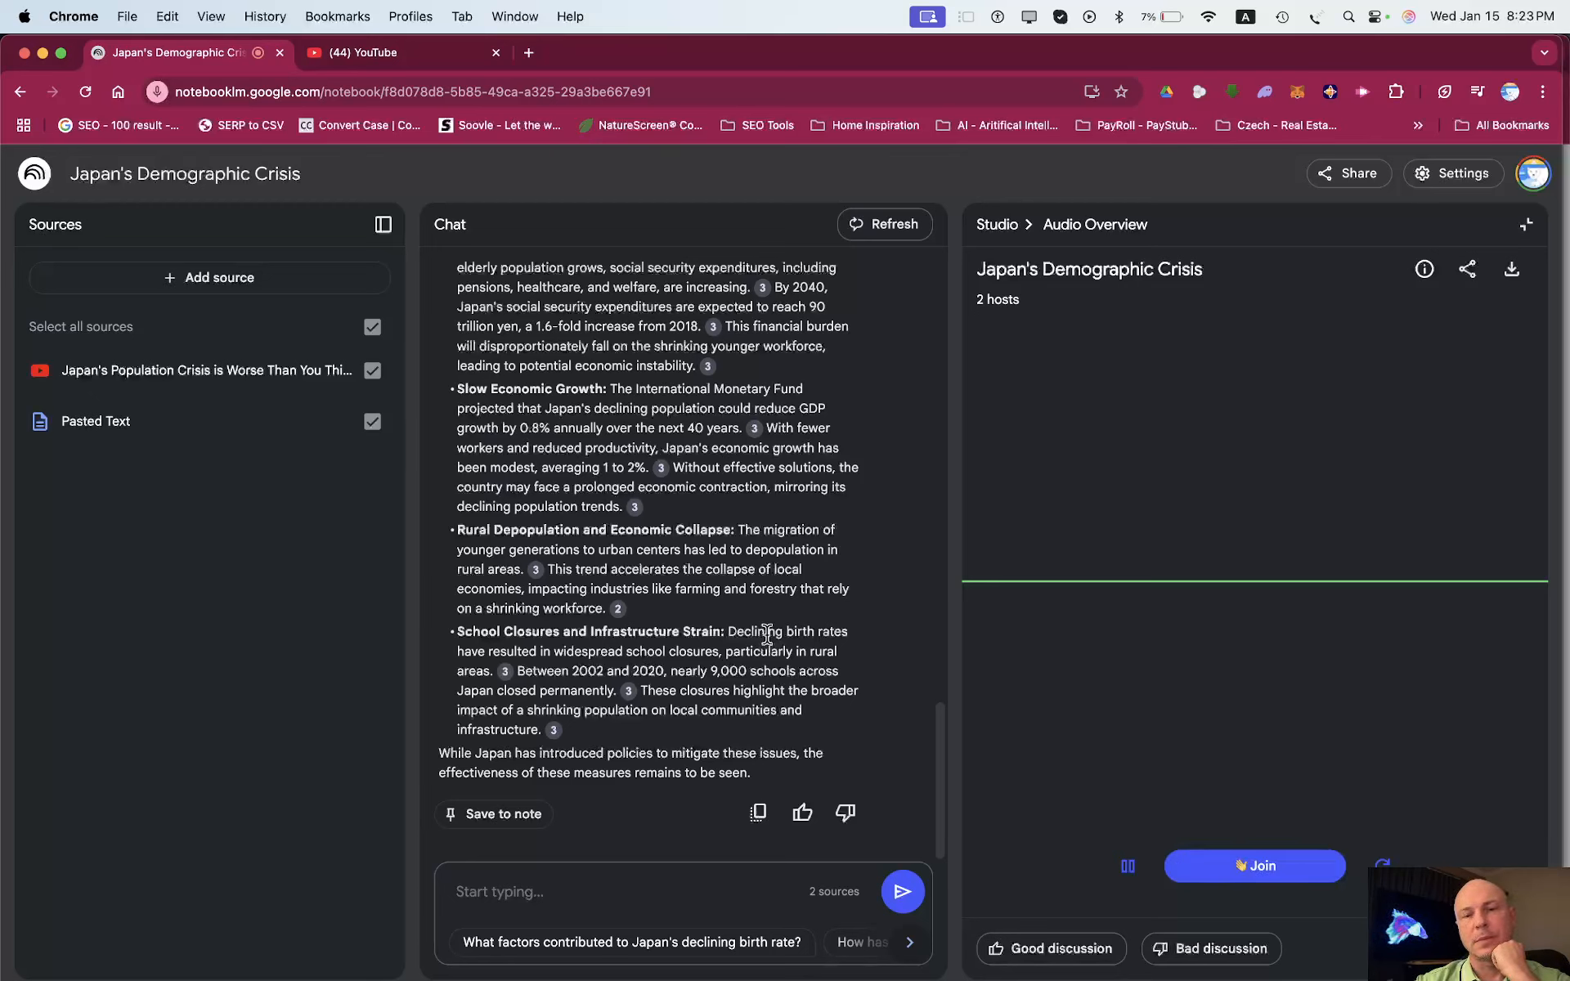
Examine the chat answers on the aging population's economic impact and professional communication while the hosts' conversation plays.
scroll(597, 450, up, 5)
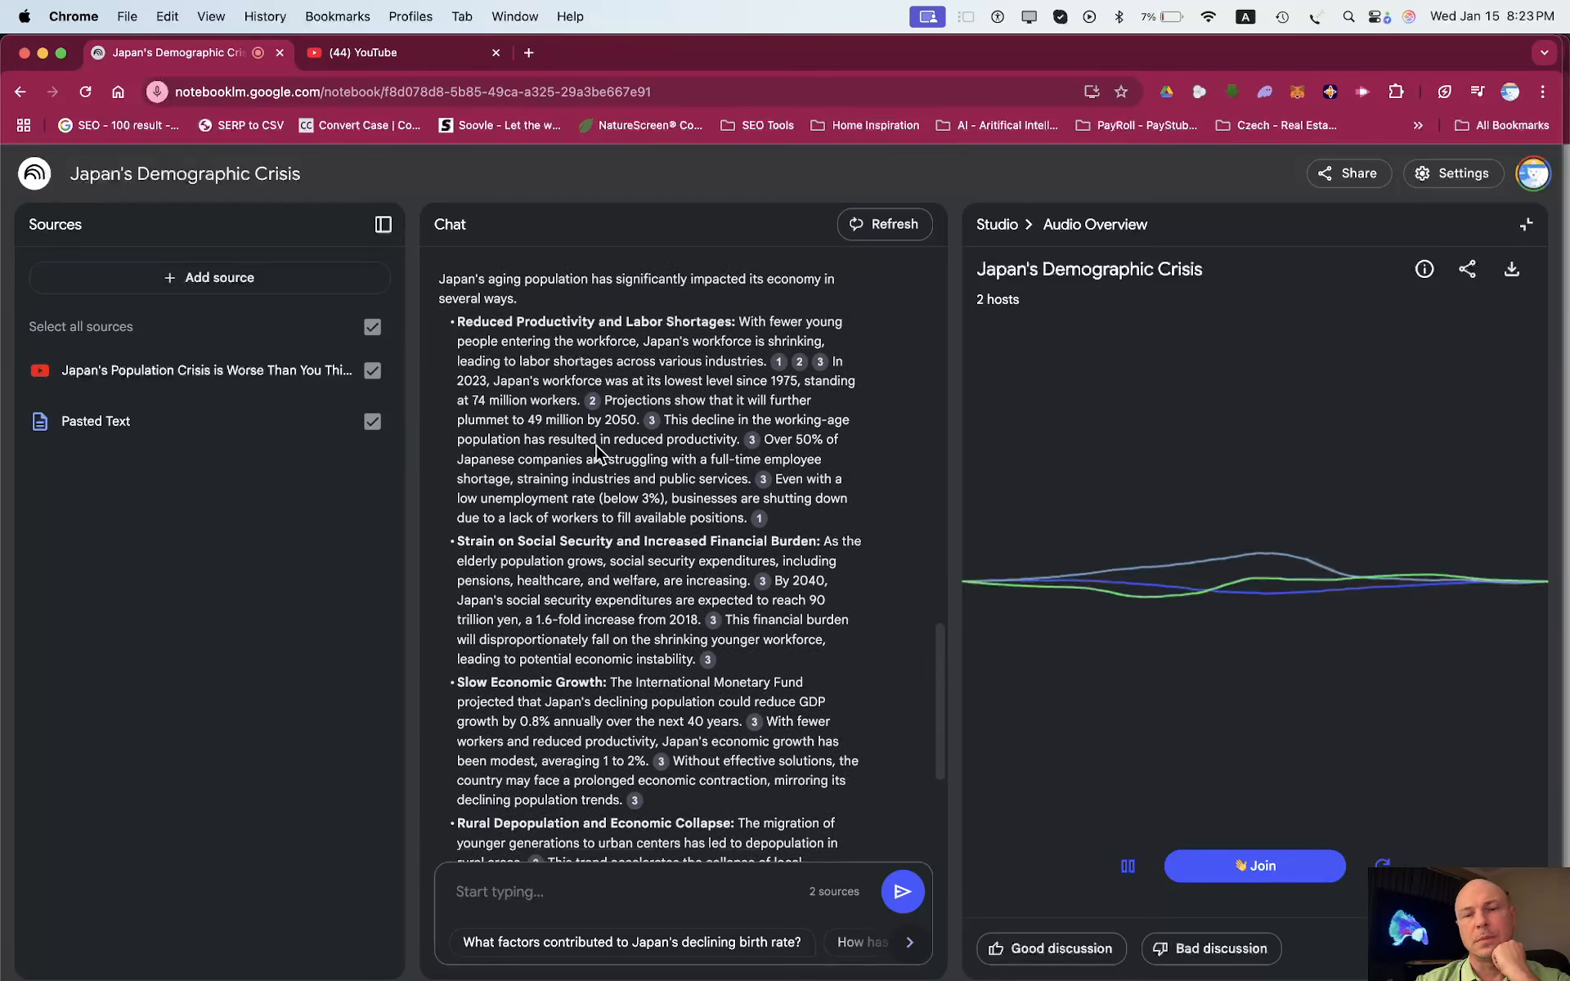
scroll(597, 450, up, 4)
scroll(597, 450, down, 3)
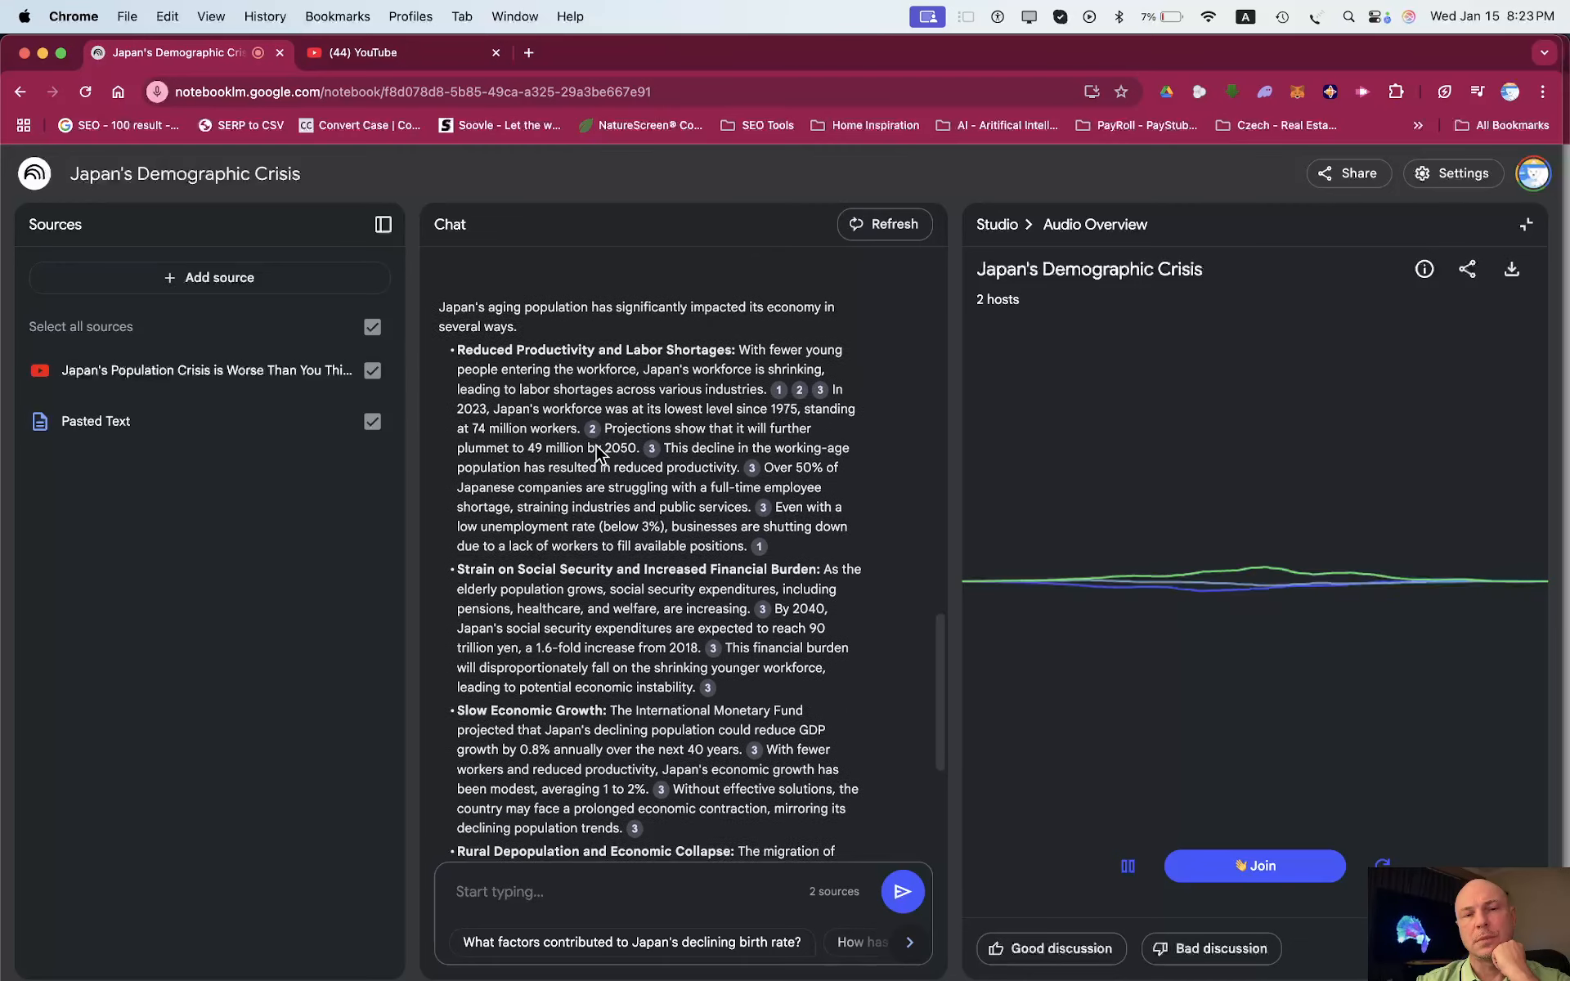
scroll(597, 450, down, 1)
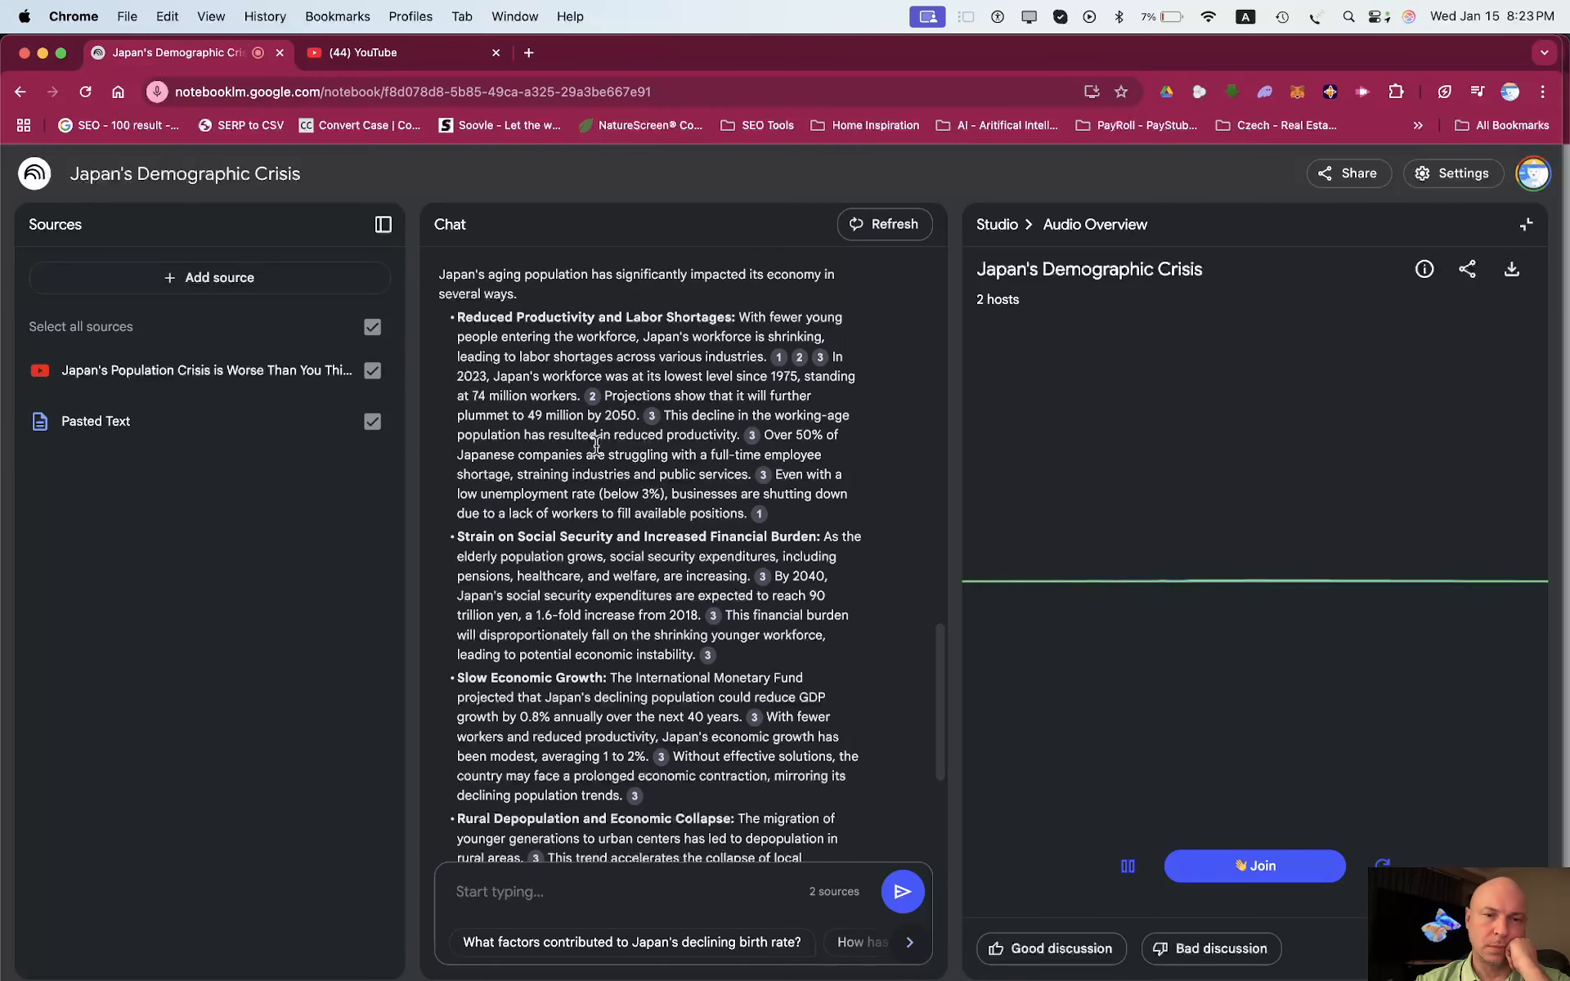
scroll(597, 445, down, 2)
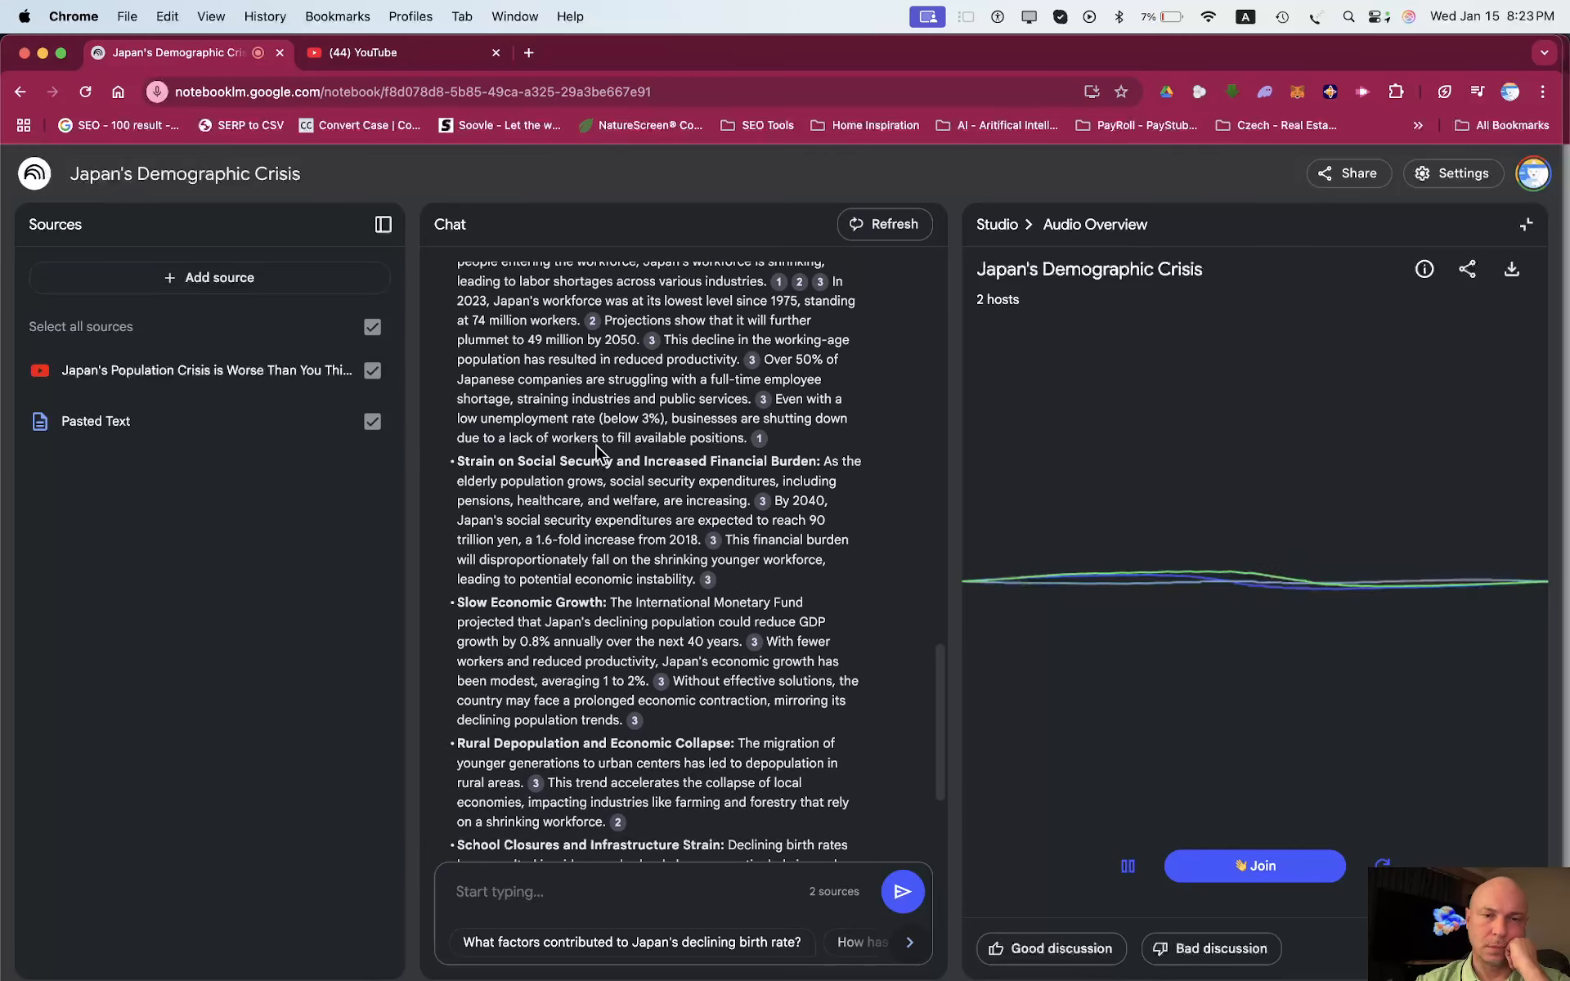
scroll(597, 450, down, 3)
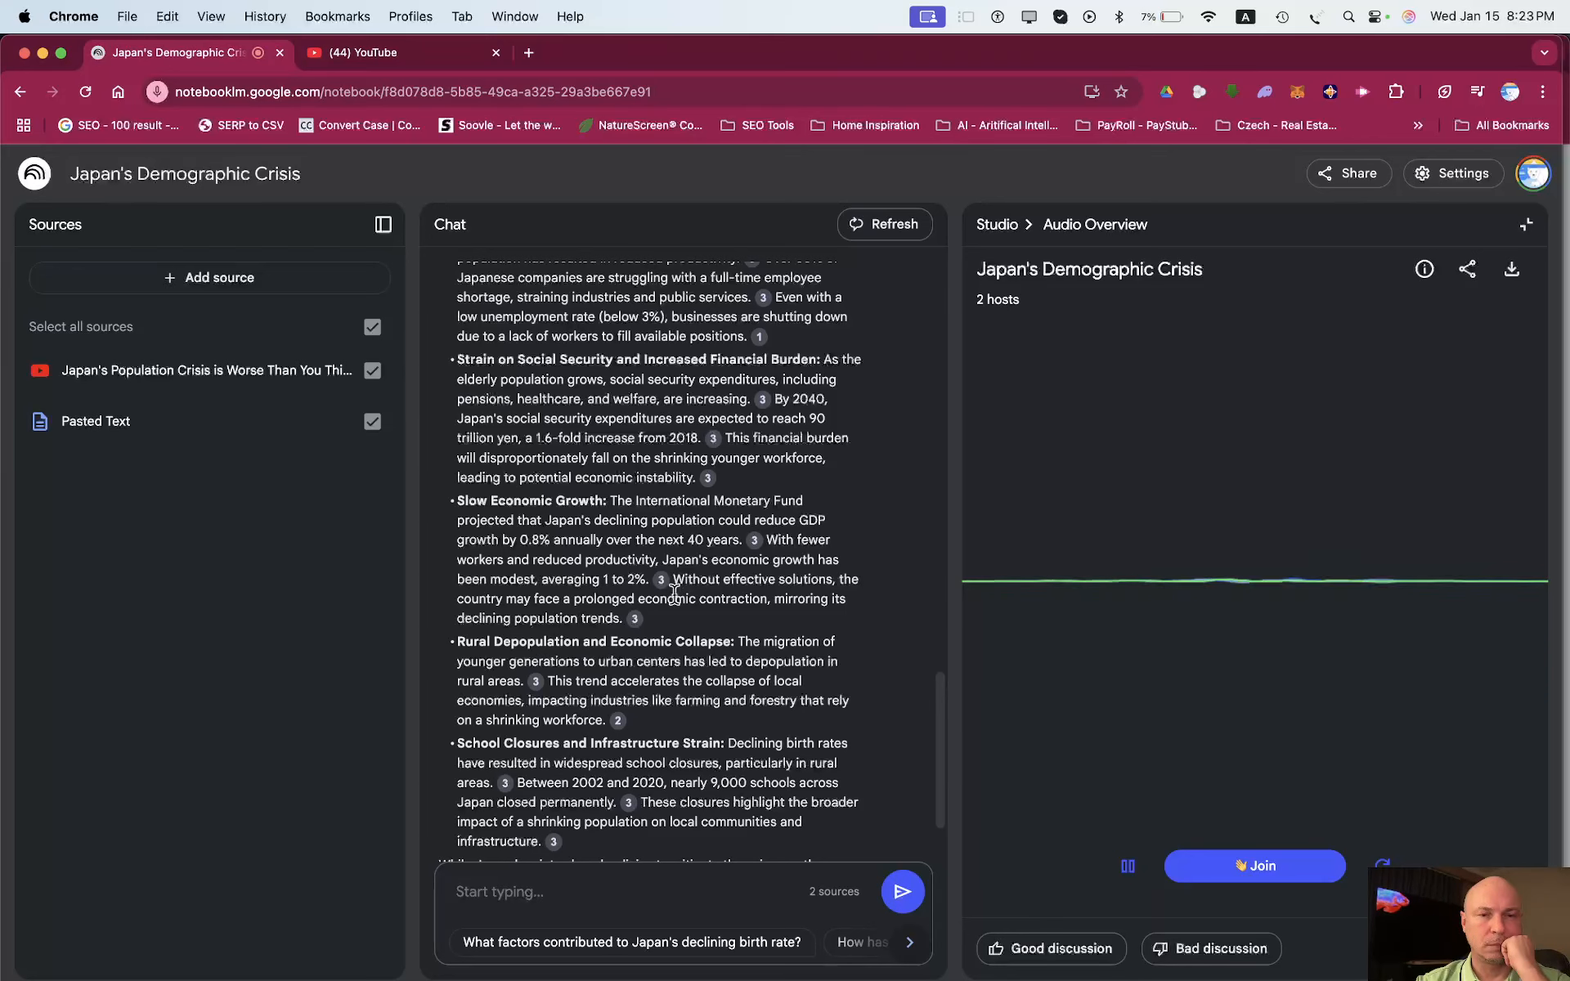
scroll(674, 590, down, 3)
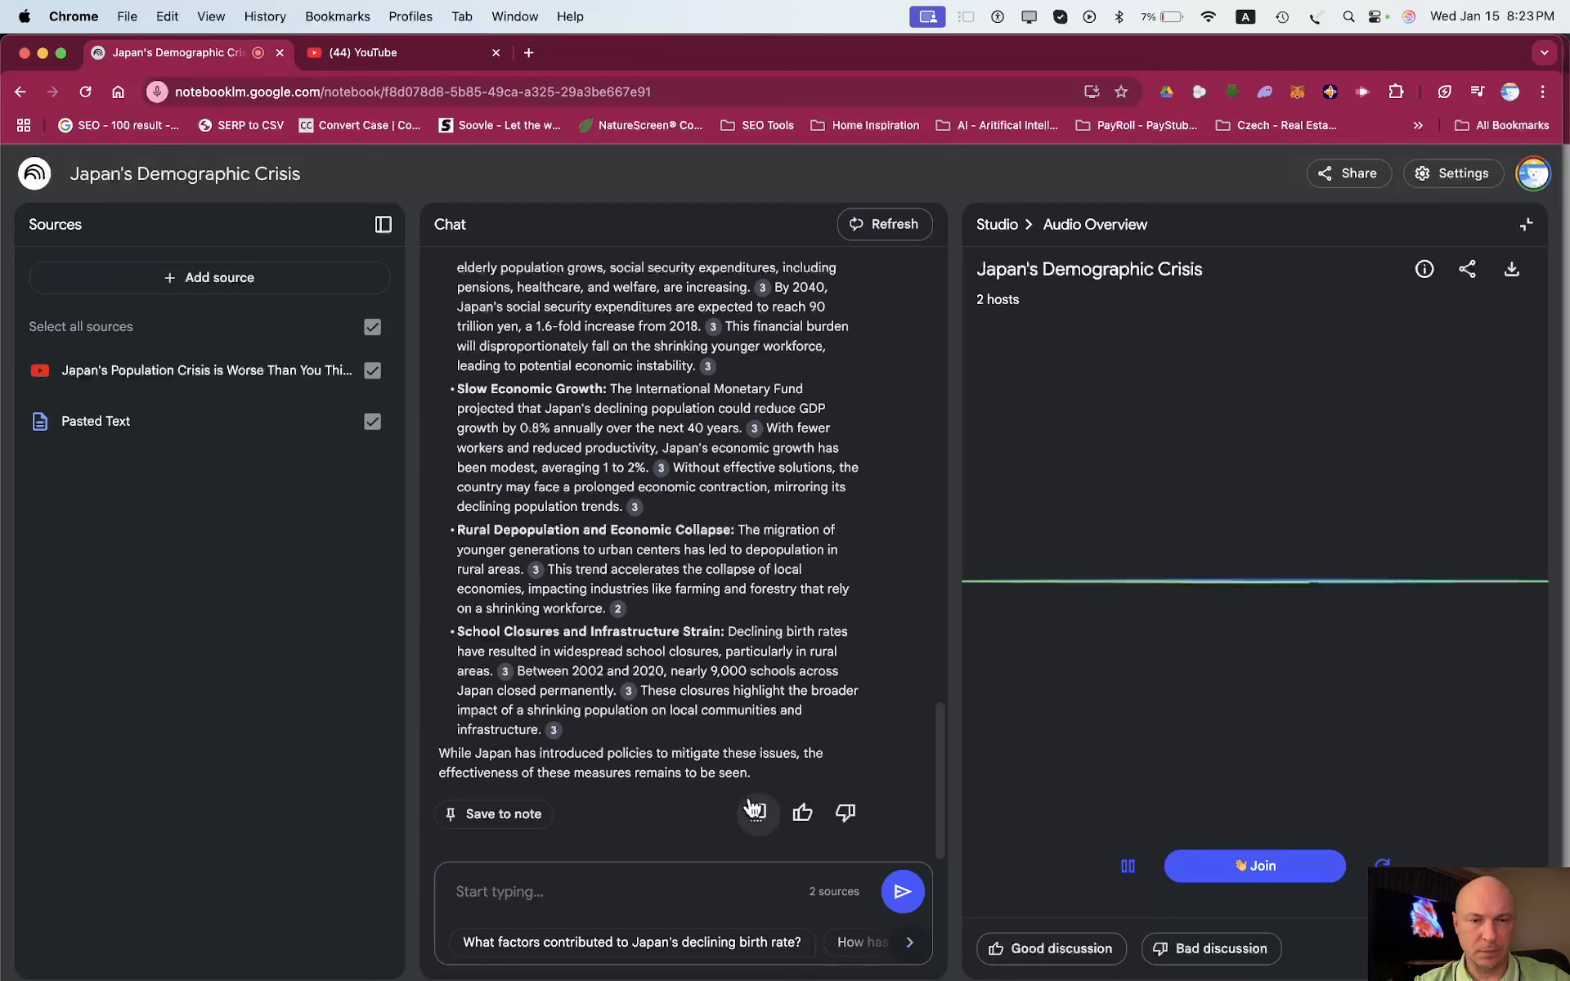
scroll(697, 650, up, 5)
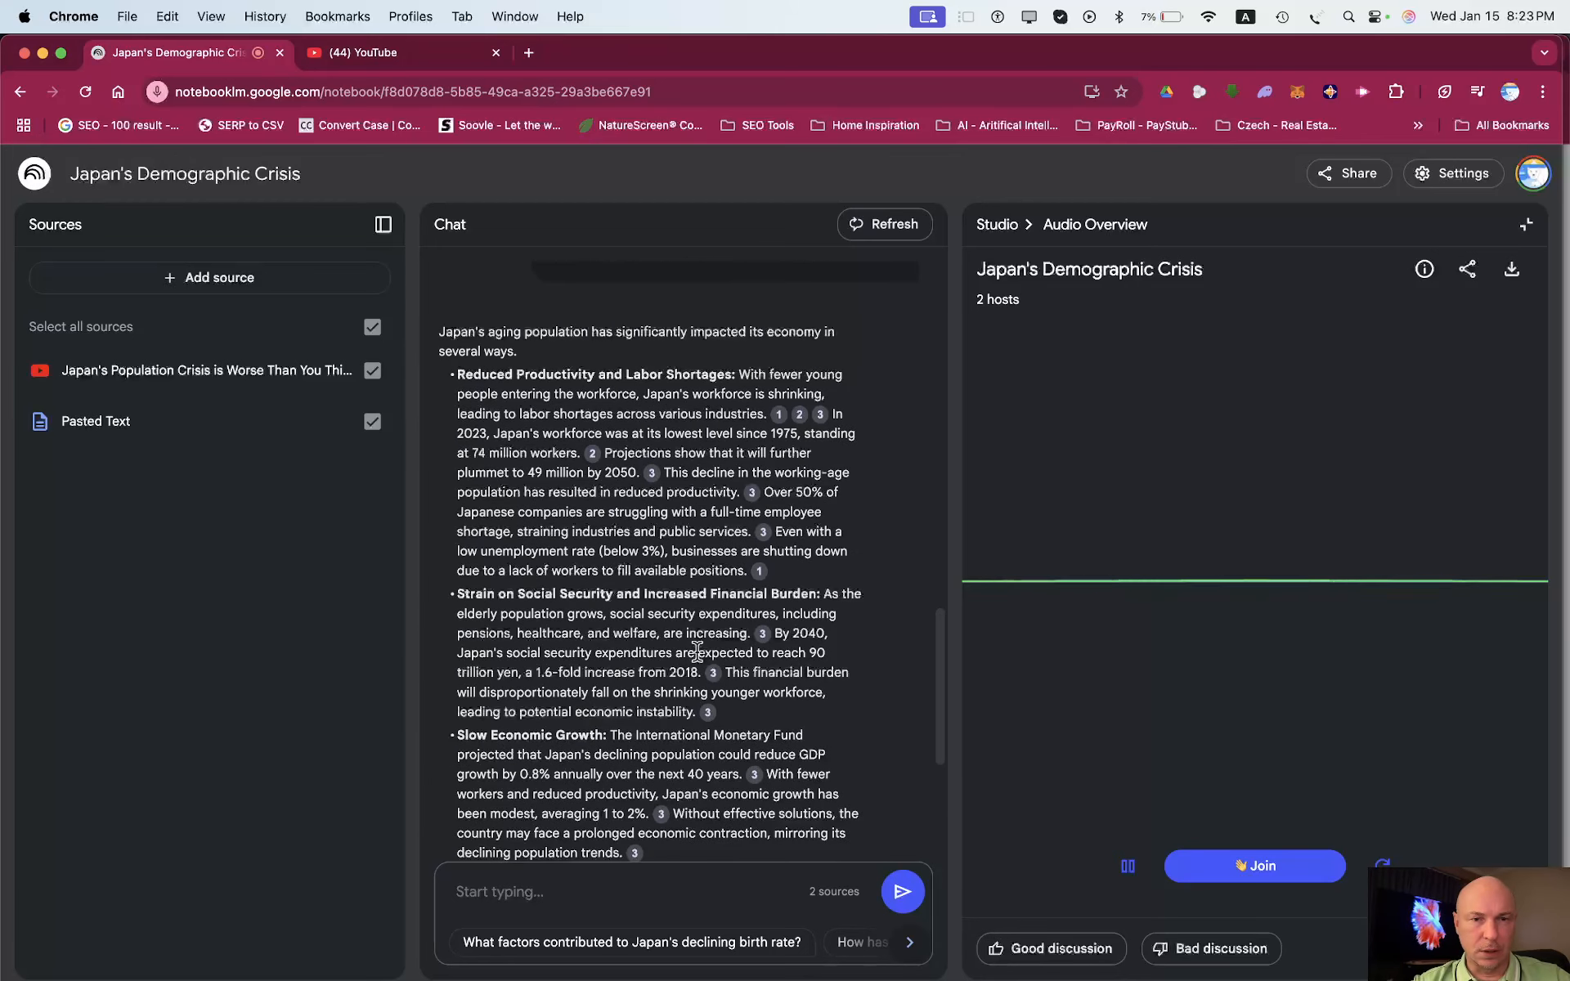
scroll(697, 651, up, 2)
scroll(696, 650, up, 5)
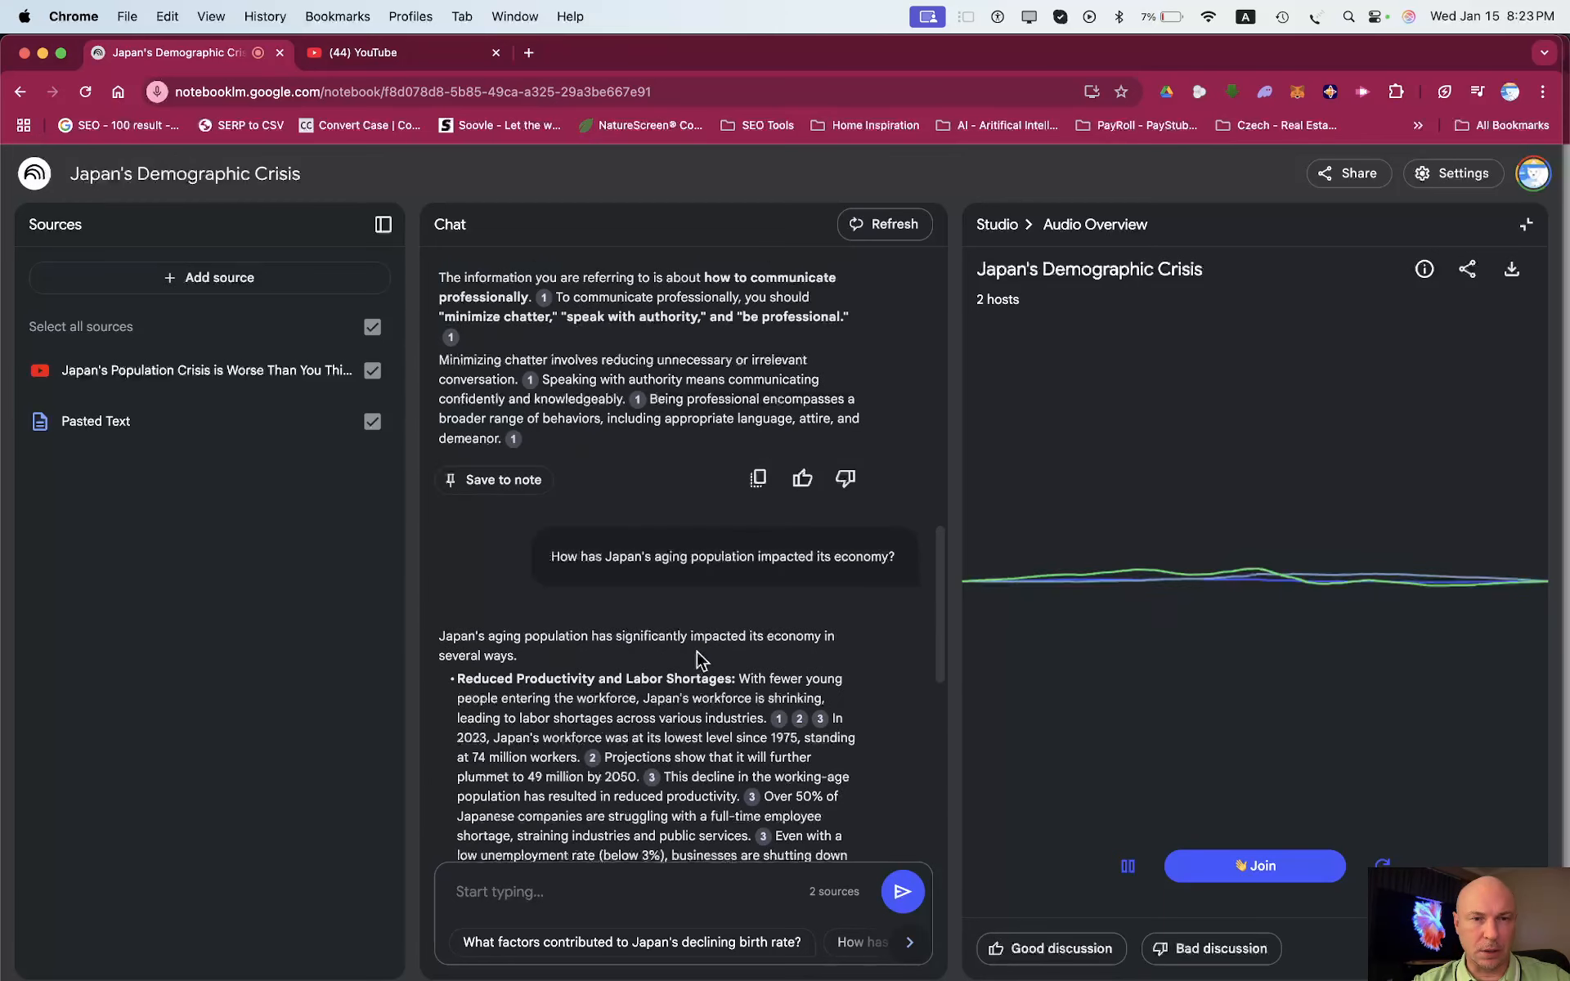
scroll(697, 655, down, 10)
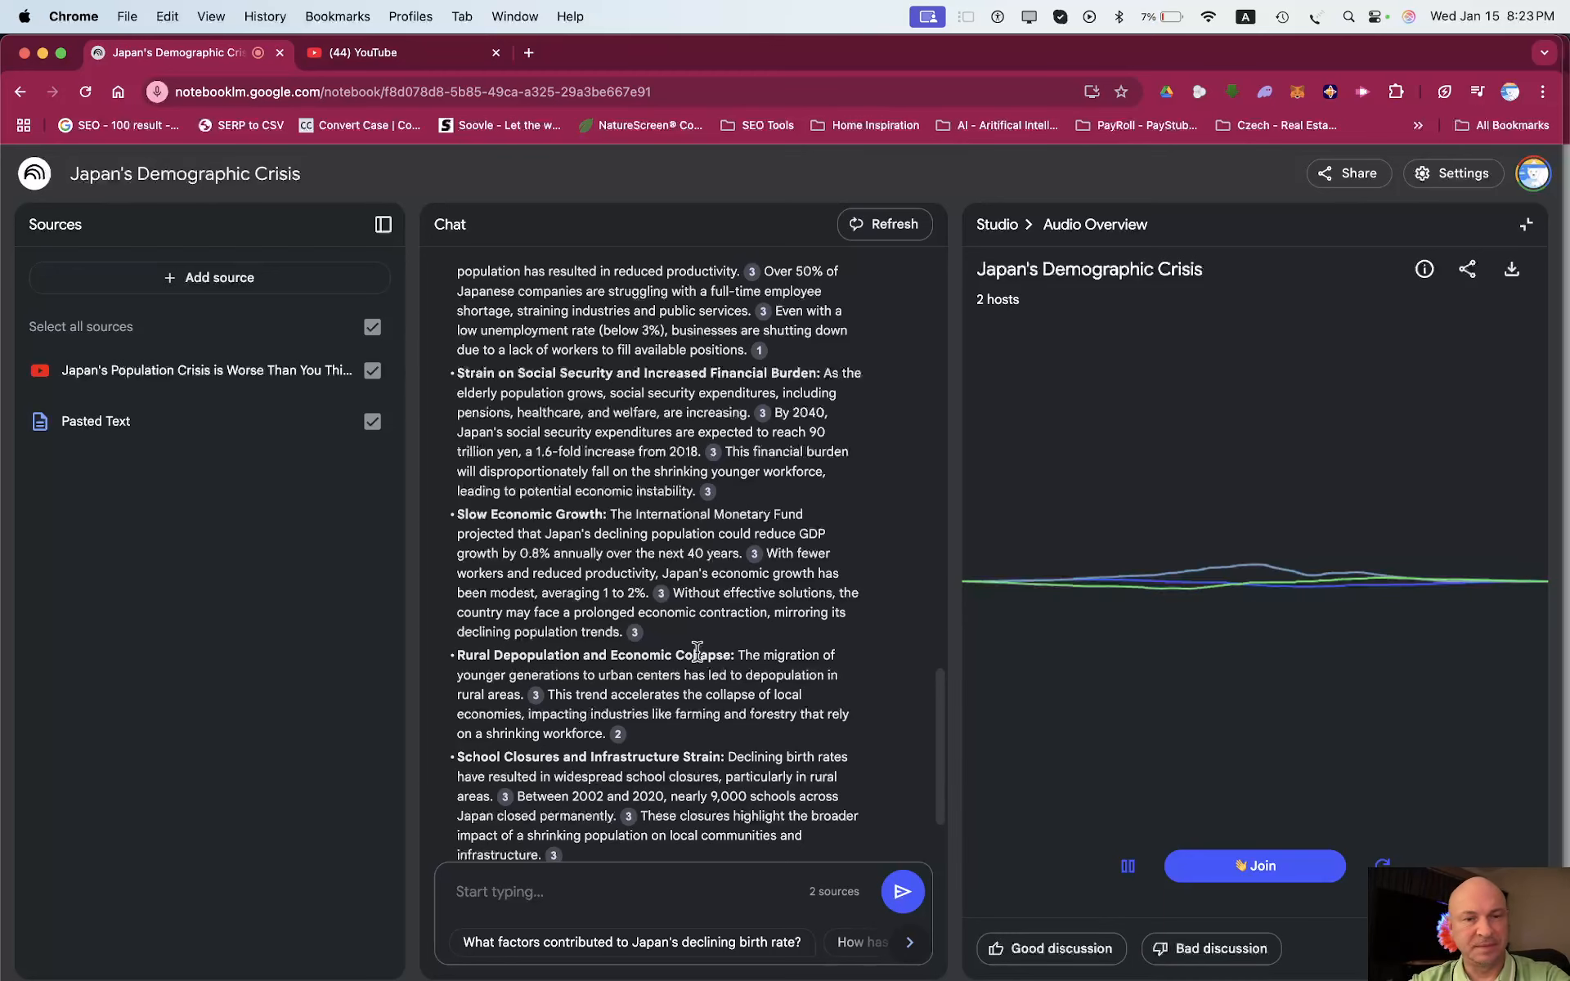
scroll(697, 651, down, 2)
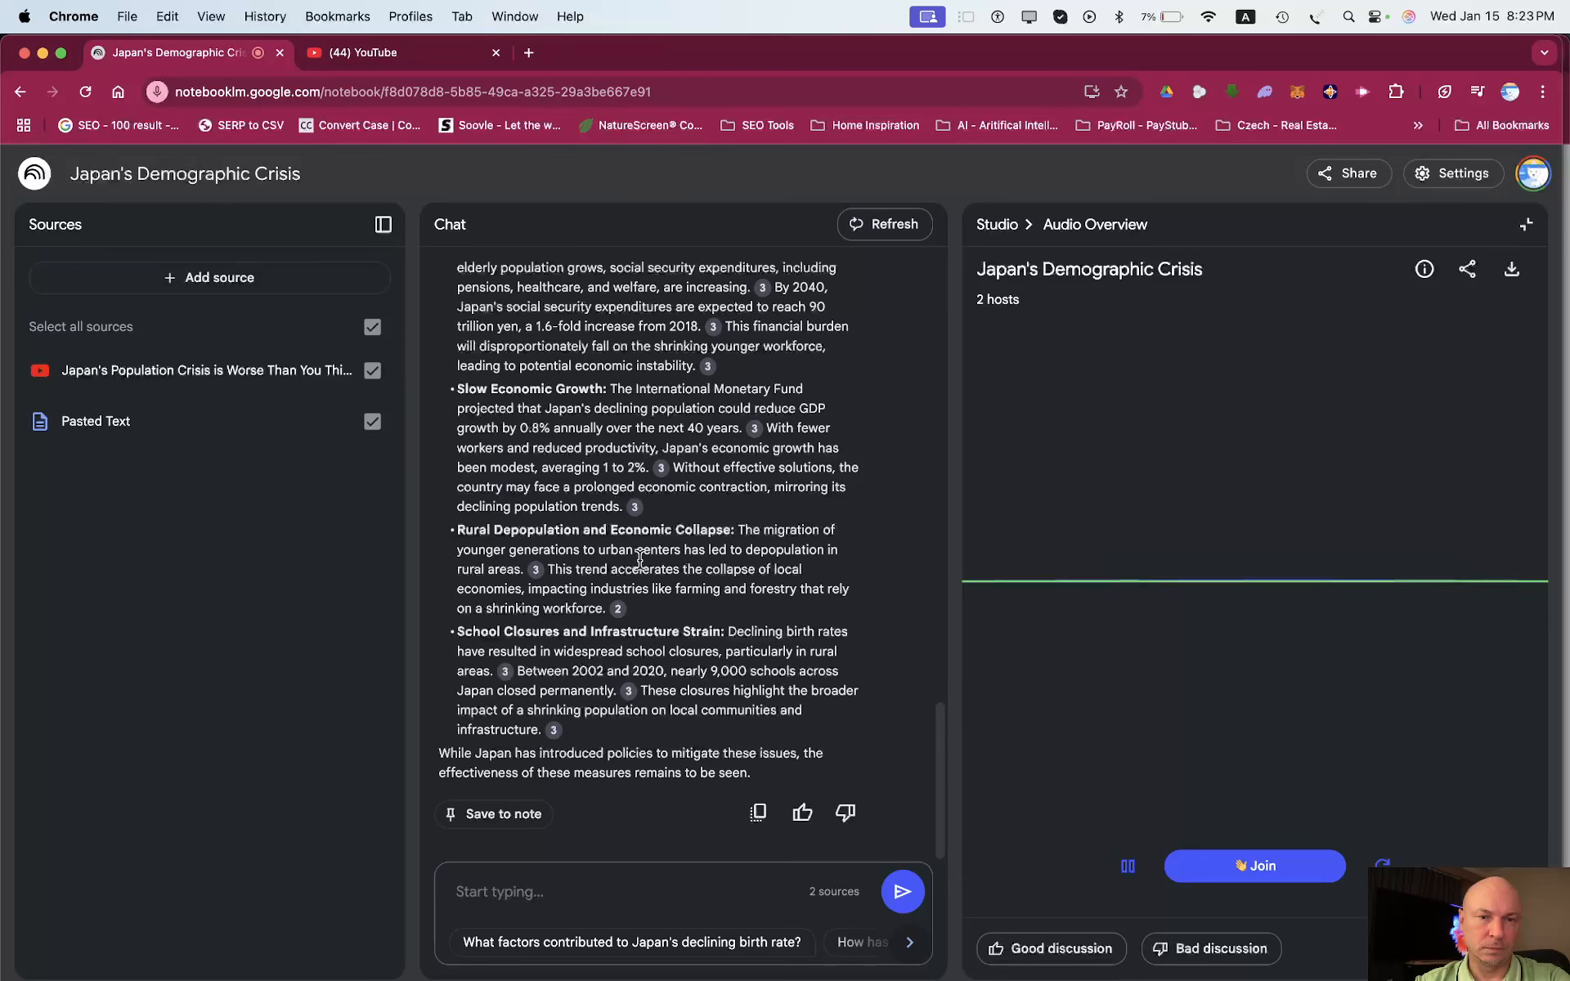
scroll(646, 564, up, 7)
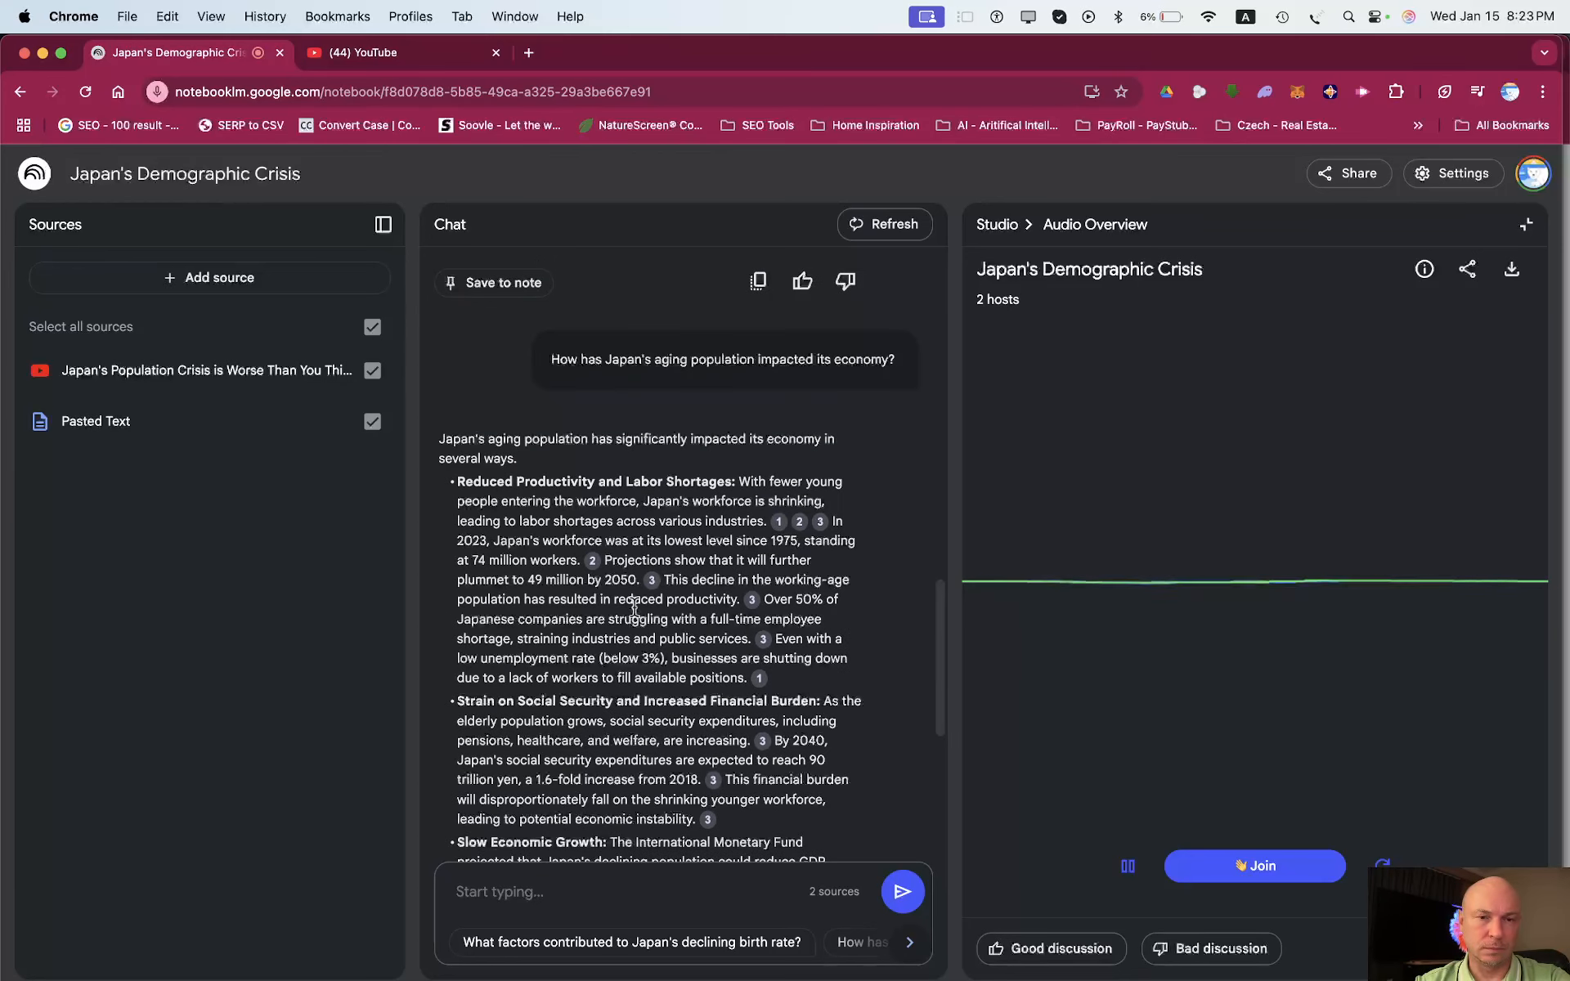
Pause the interactive audio overview and look back through the chat history up to the notebook summary.
click(1129, 868)
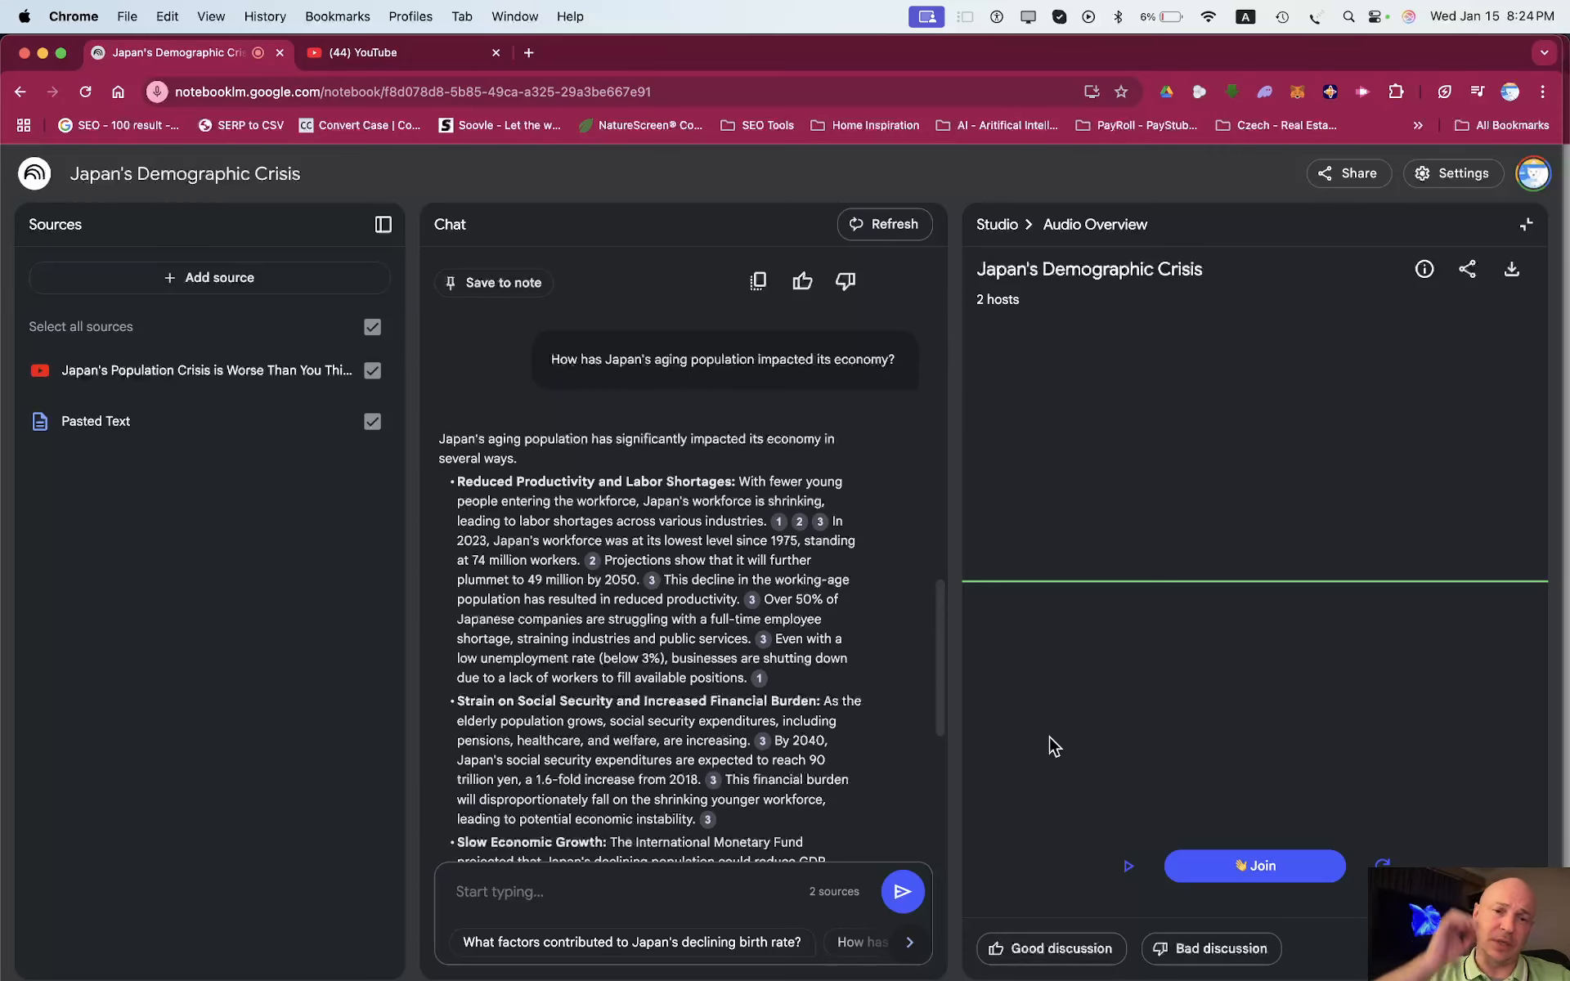
scroll(627, 693, down, 2)
scroll(625, 686, down, 4)
mouse_move(626, 689)
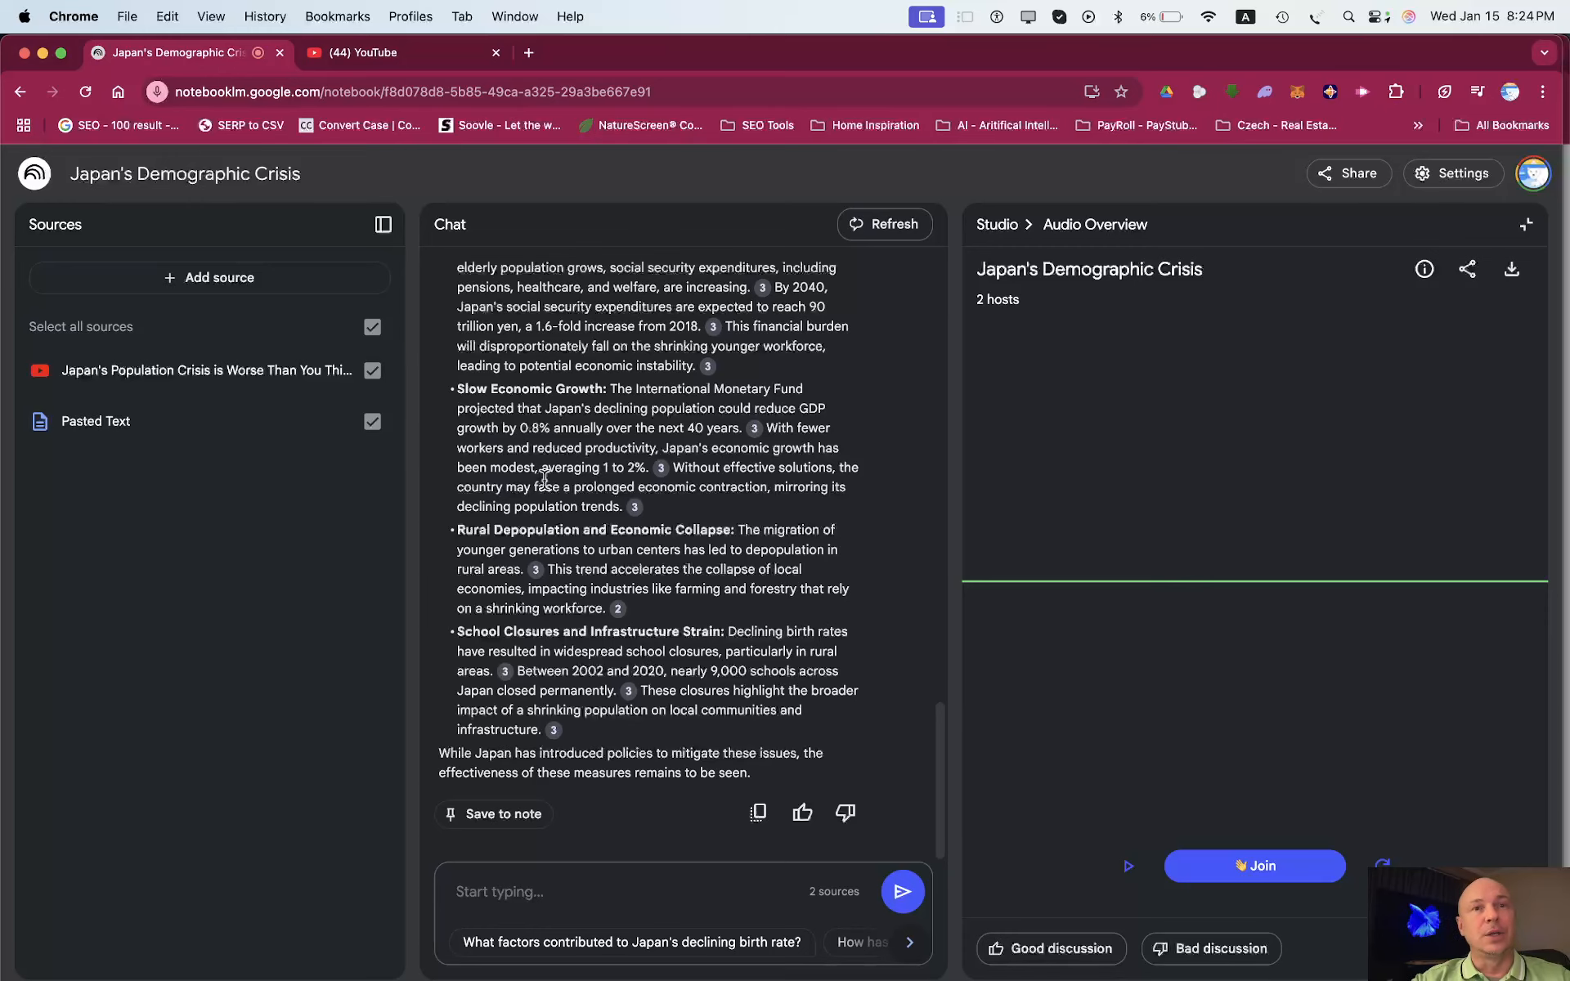
scroll(646, 515, up, 15)
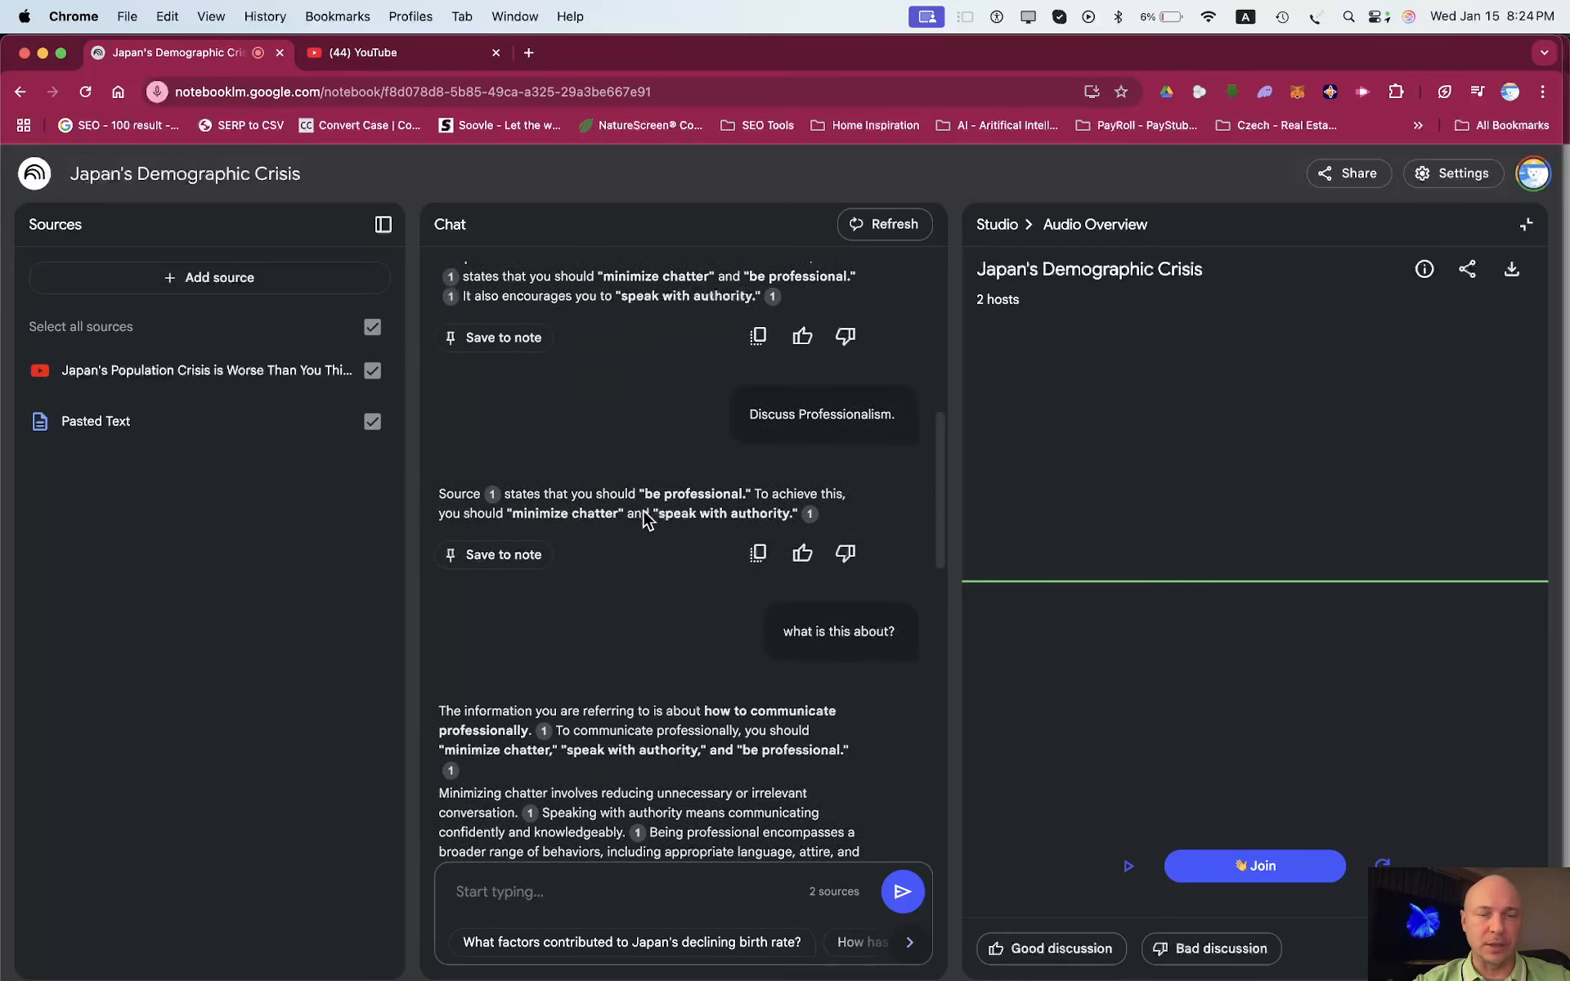
scroll(646, 519, up, 10)
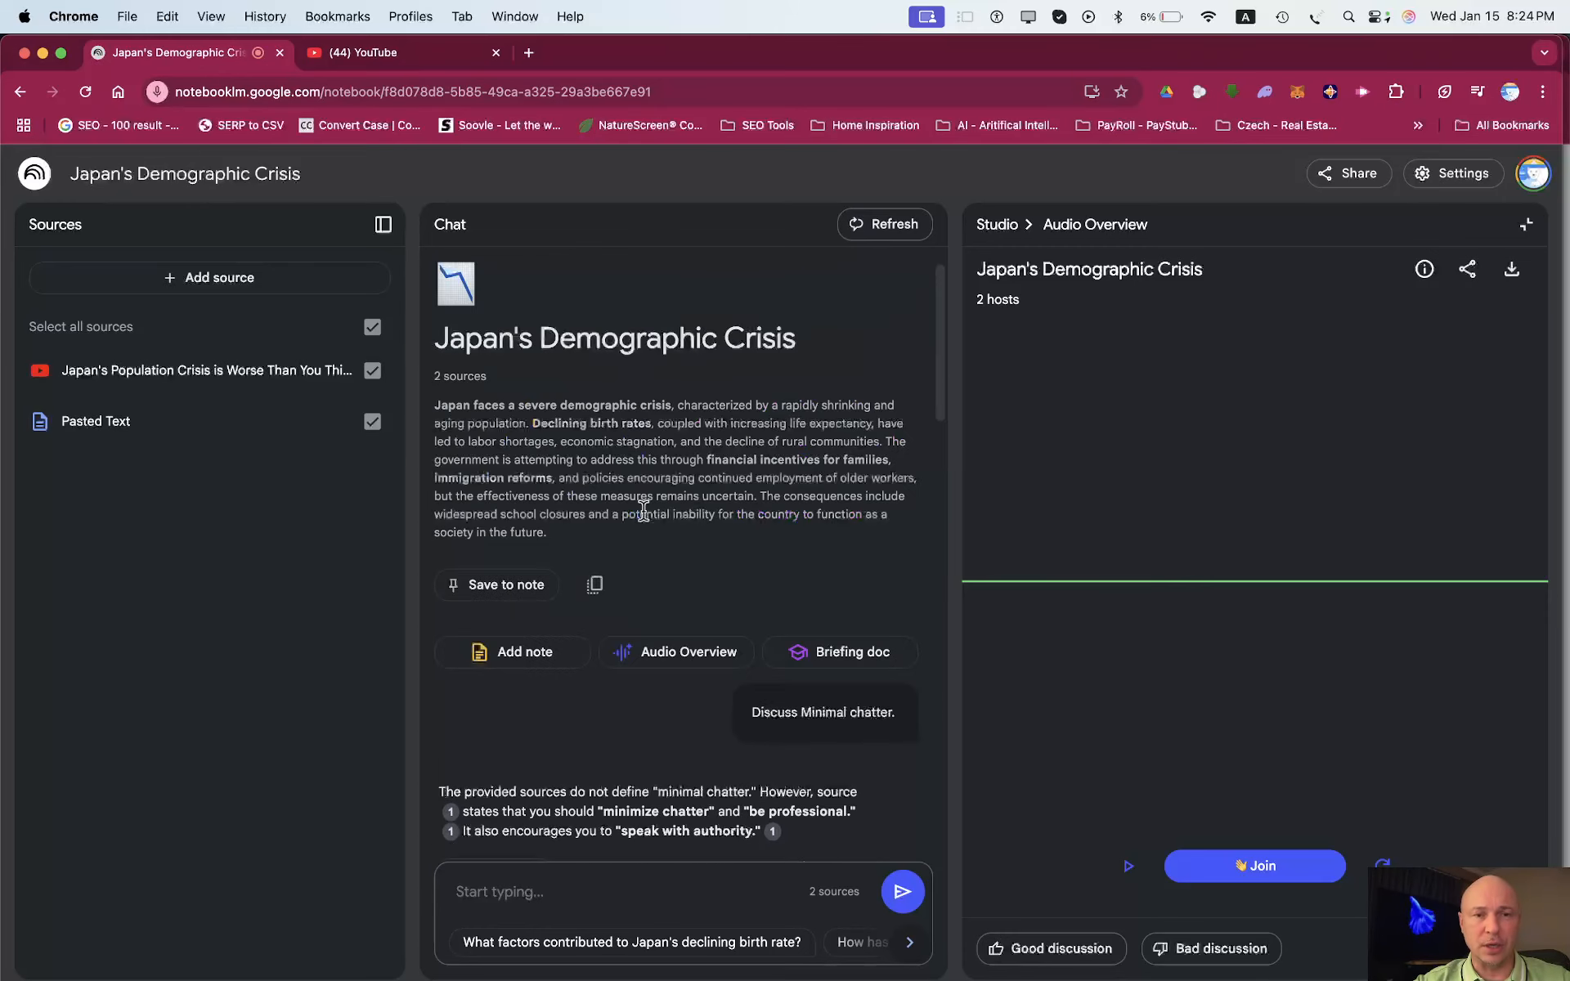